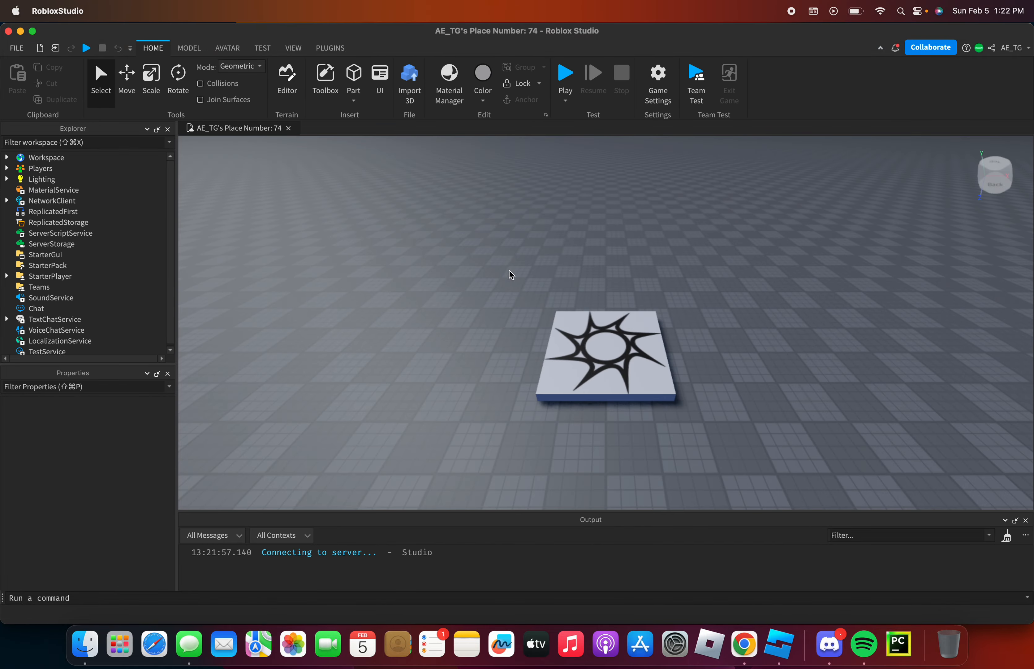
# - Close the Explorer, Properties and Output windows so only the 3D viewport remains above the command bar
pyautogui.moveTo(510, 251); pyautogui.dragTo(510, 250, button='right')
pyautogui.scroll(-5, 511, 251)
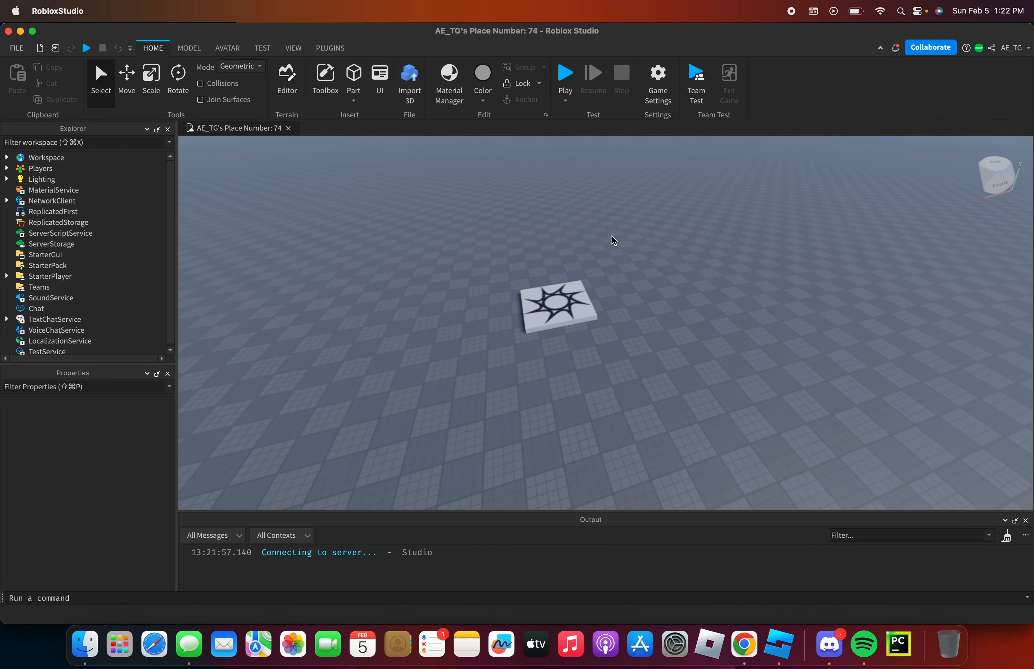
pyautogui.moveTo(656, 235); pyautogui.dragTo(614, 230, button='right')
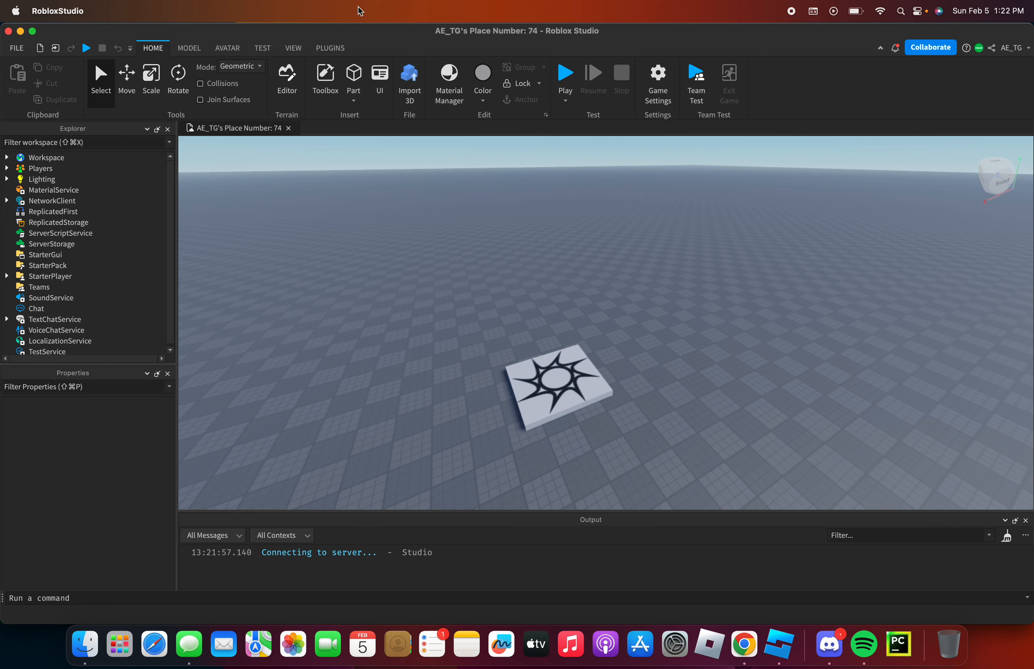
pyautogui.click(283, 46)
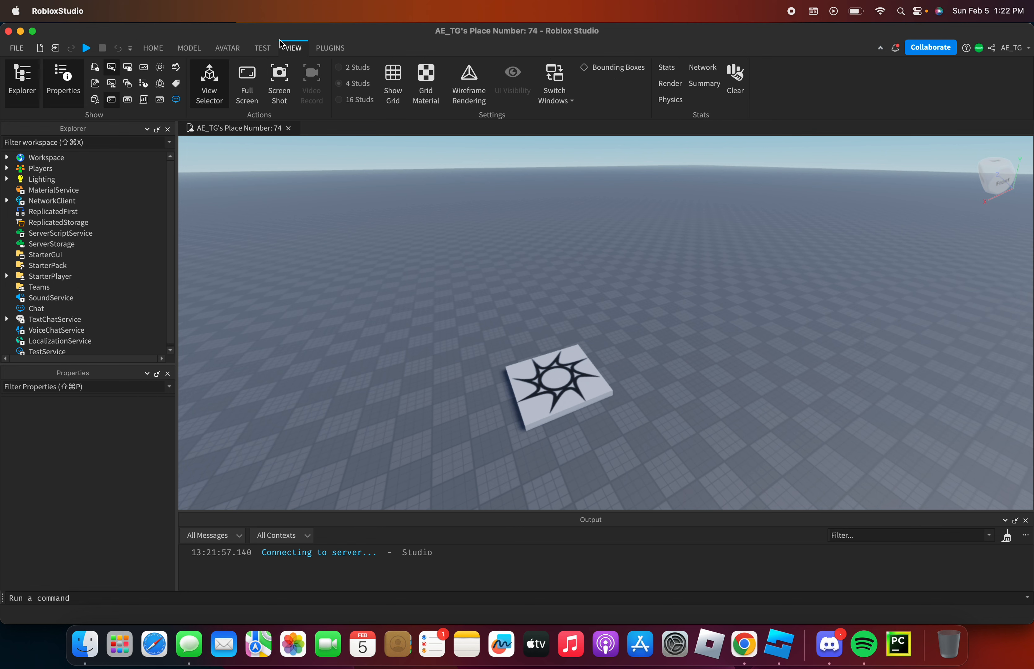
pyautogui.click(168, 130)
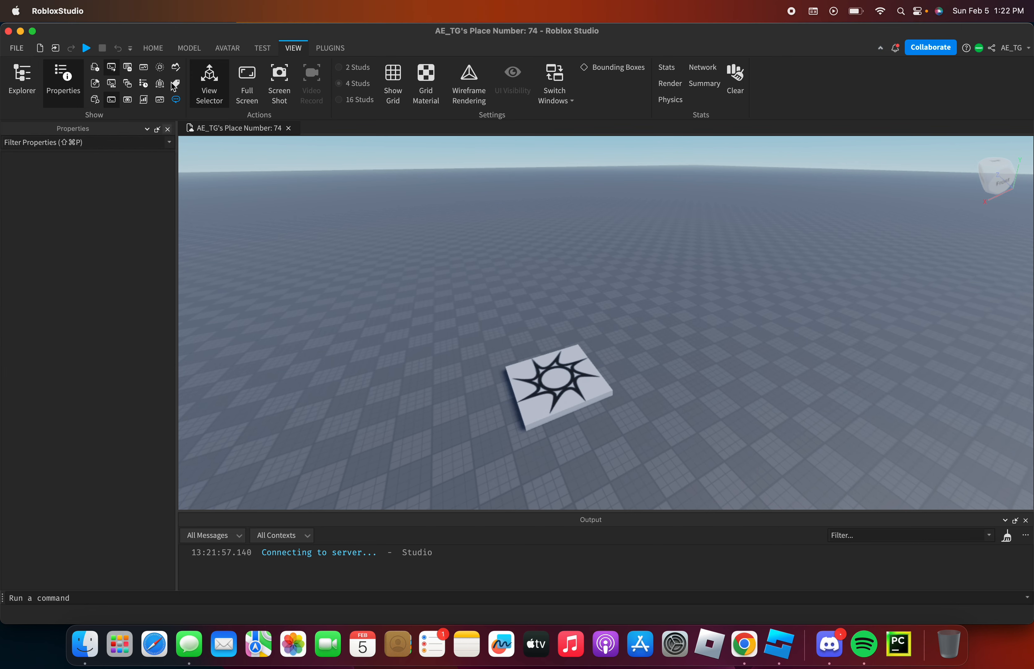
pyautogui.click(168, 130)
pyautogui.moveTo(248, 281); pyautogui.dragTo(1032, 509, button='right')
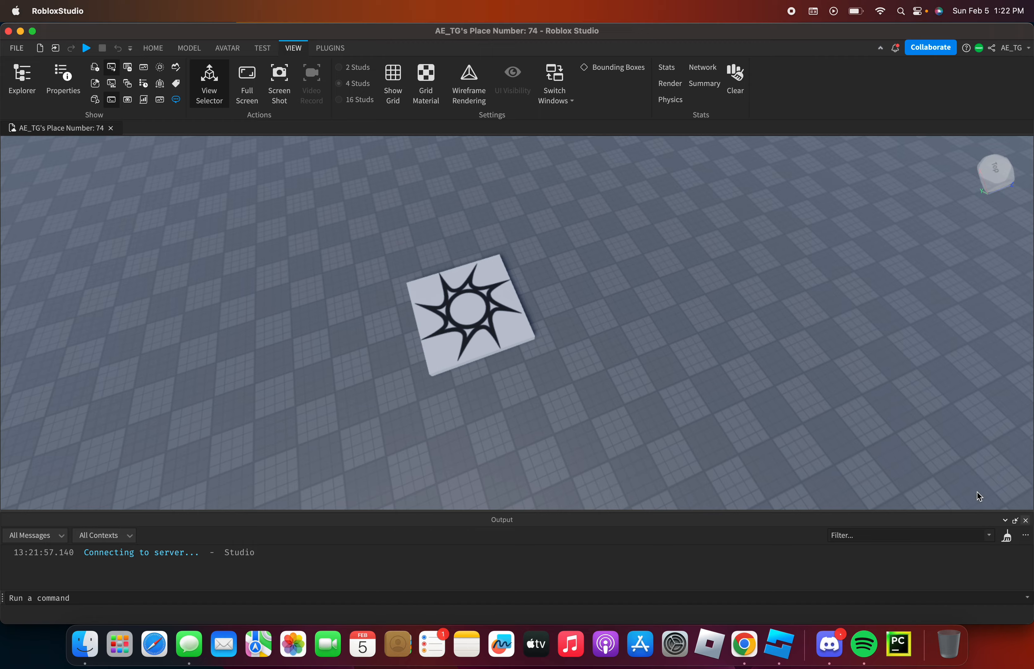
pyautogui.click(1026, 520)
# - Show the Explorer and Properties windows again
pyautogui.moveTo(948, 468); pyautogui.dragTo(869, 442, button='right')
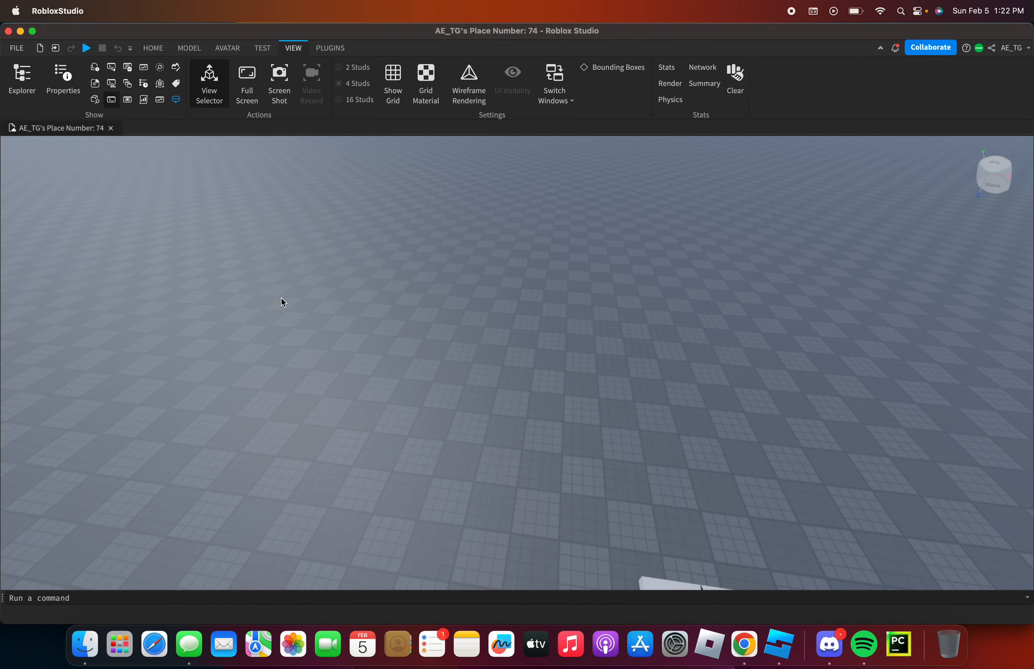
pyautogui.moveTo(281, 297); pyautogui.dragTo(221, 11, button='right')
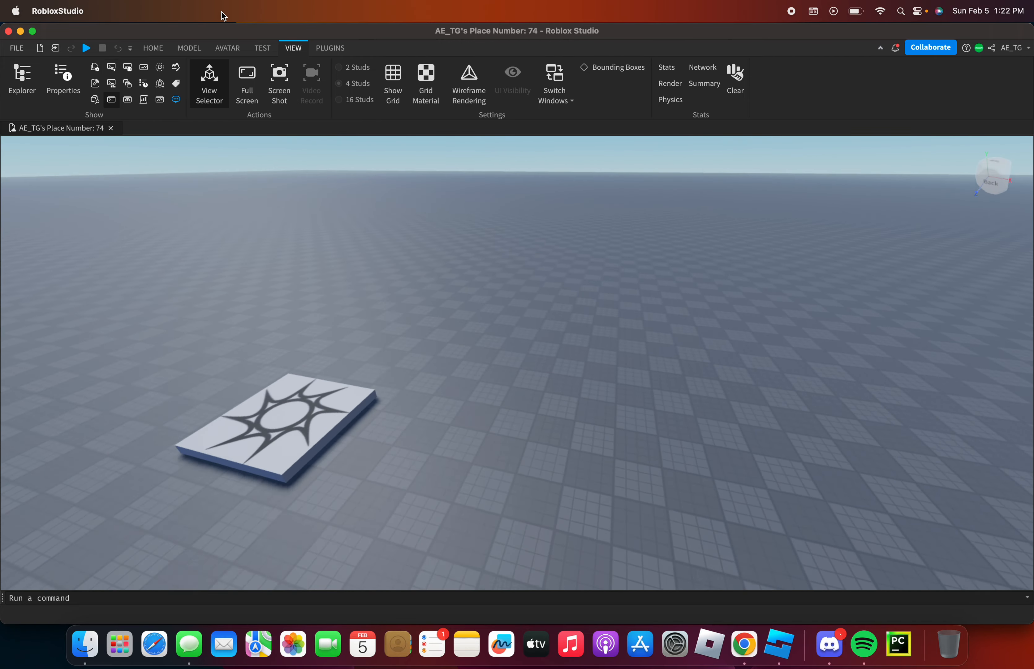
pyautogui.press('a')
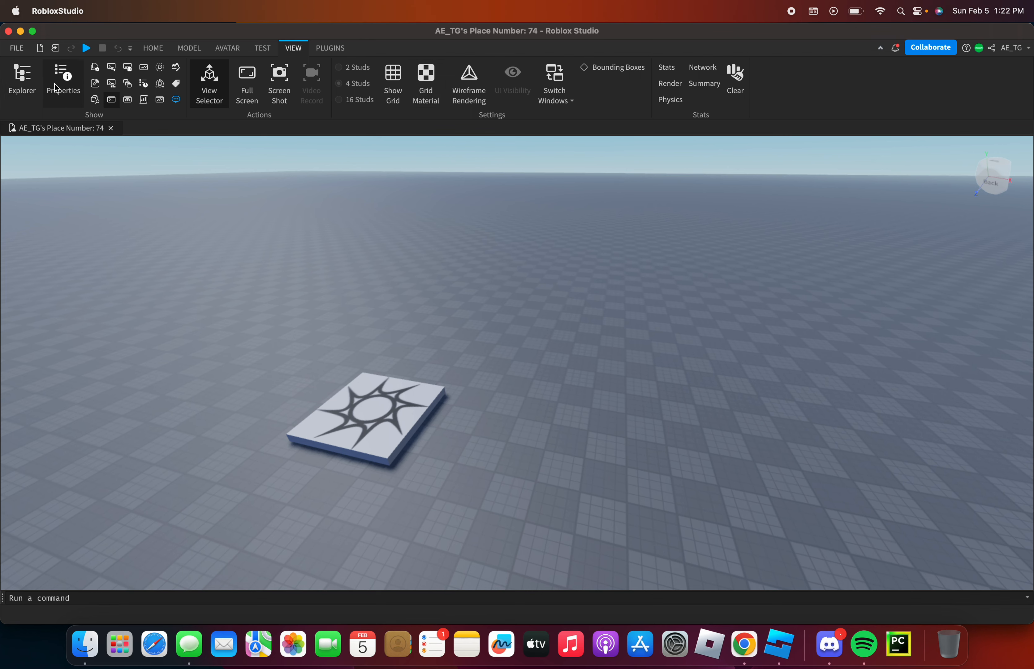
pyautogui.click(33, 78)
pyautogui.click(68, 84)
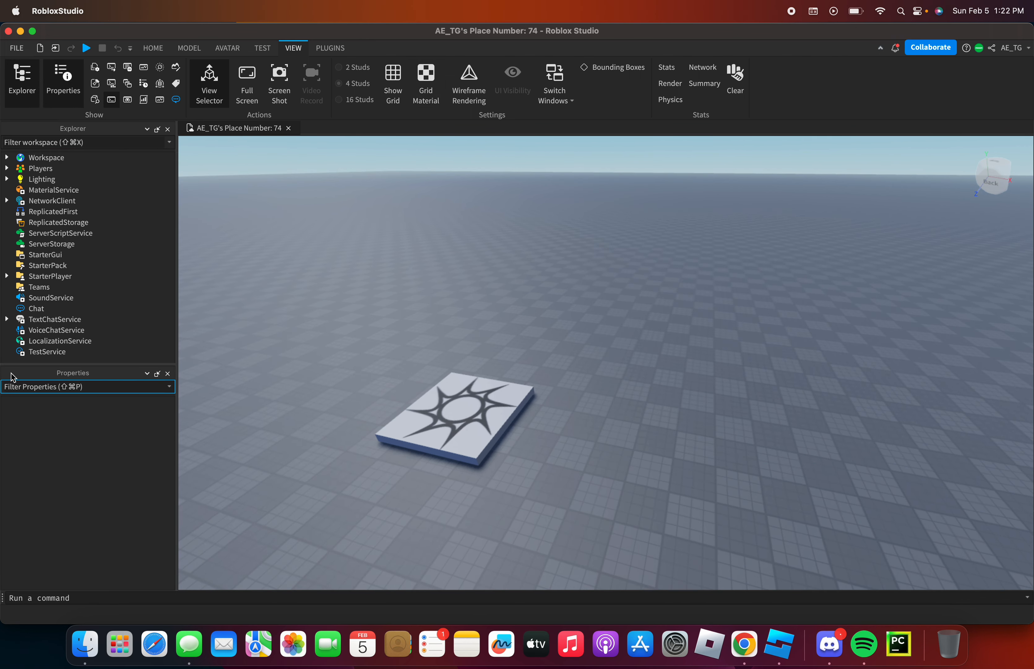
# - Expand Workspace in the Explorer to list its child objects
pyautogui.moveTo(243, 351); pyautogui.dragTo(243, 352, button='right')
pyautogui.press('w')
pyautogui.press('d')
pyautogui.click(6, 156)
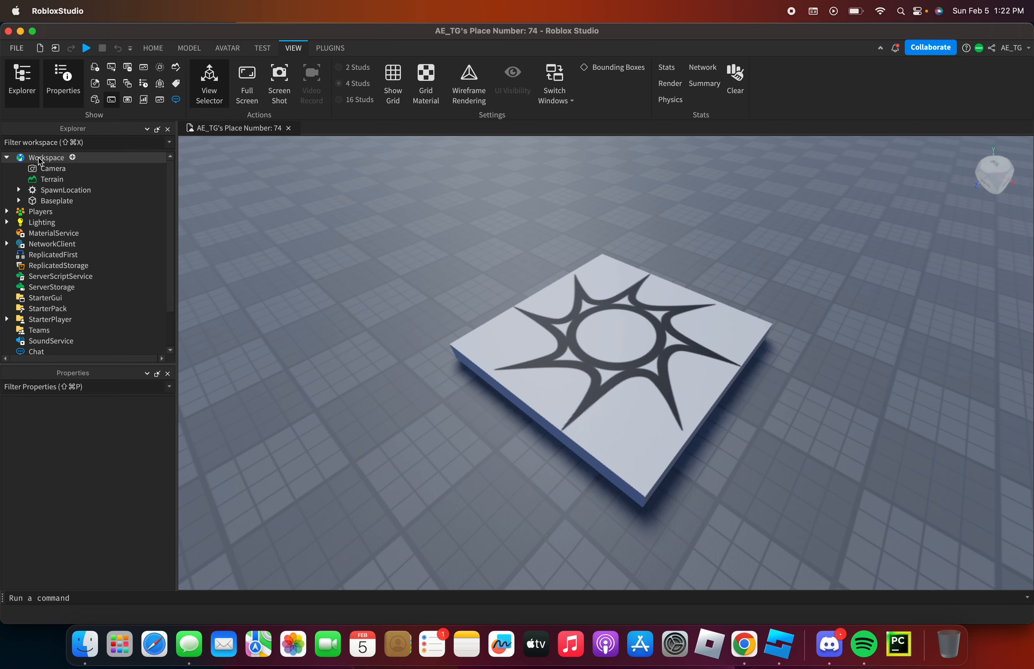
pyautogui.moveTo(855, 468); pyautogui.dragTo(855, 469, button='right')
pyautogui.press('s')
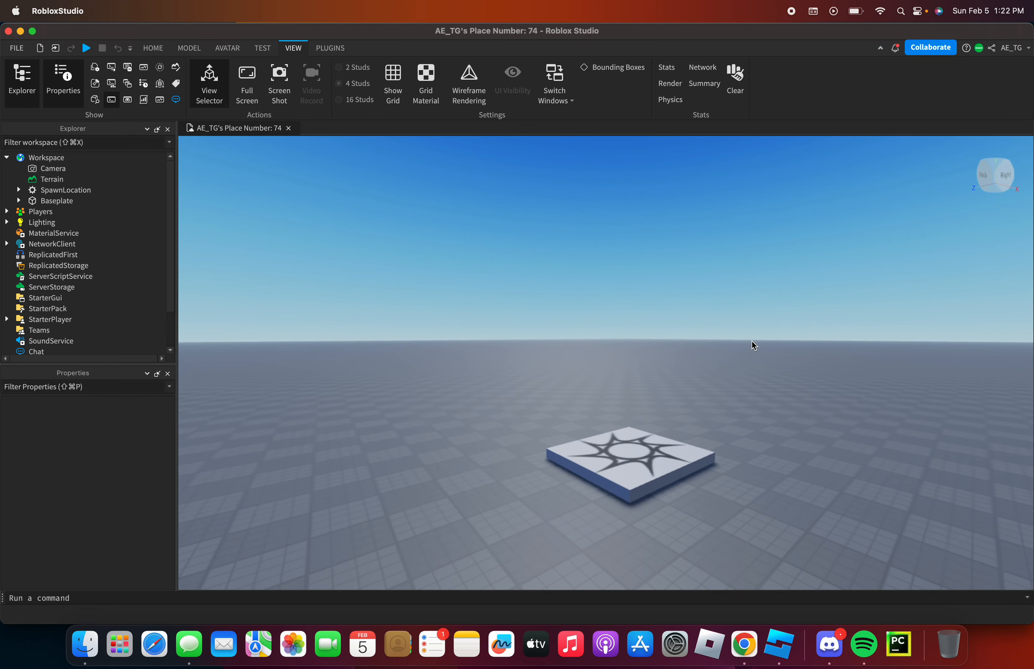
pyautogui.press('w')
pyautogui.moveTo(732, 350); pyautogui.dragTo(732, 350, button='right')
pyautogui.press('s')
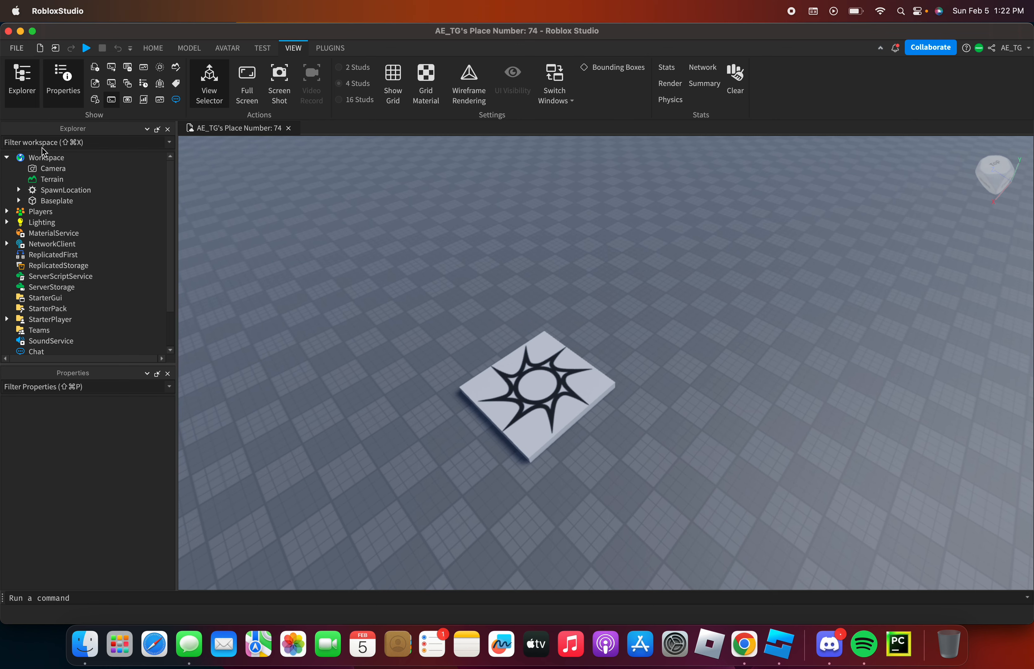
pyautogui.moveTo(693, 441); pyautogui.dragTo(642, 395, button='right')
pyautogui.press('d')
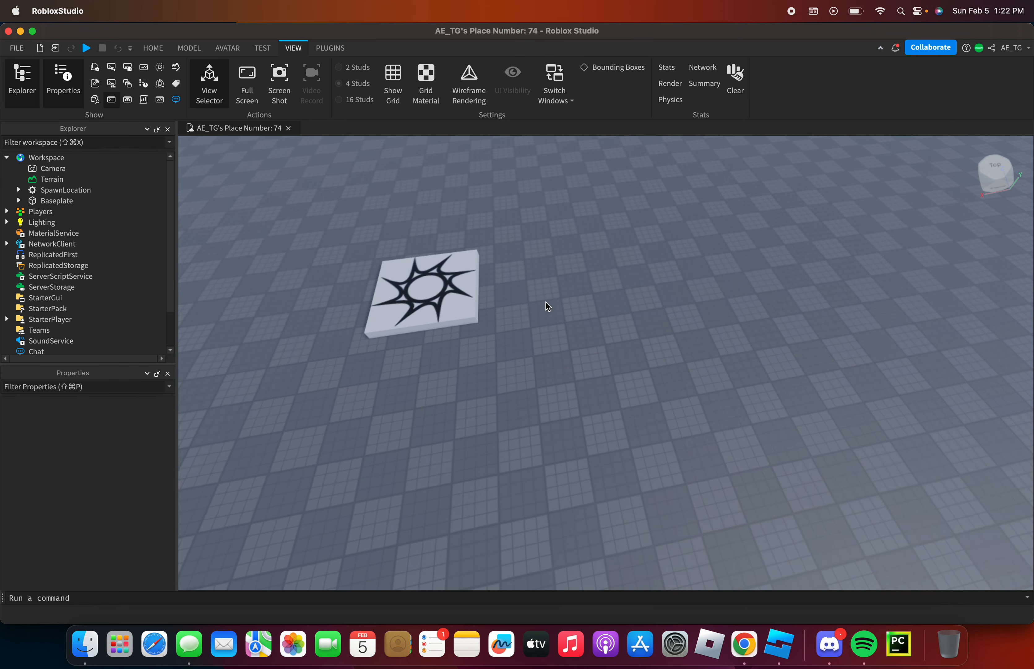
pyautogui.press('w')
pyautogui.press('a')
pyautogui.press('s')
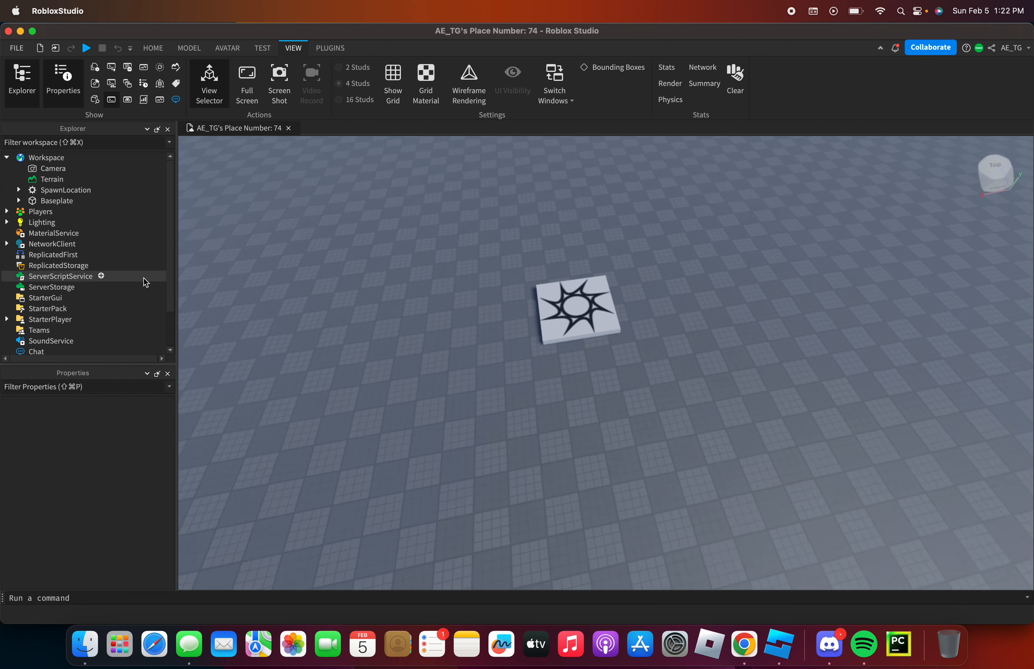
pyautogui.press('w')
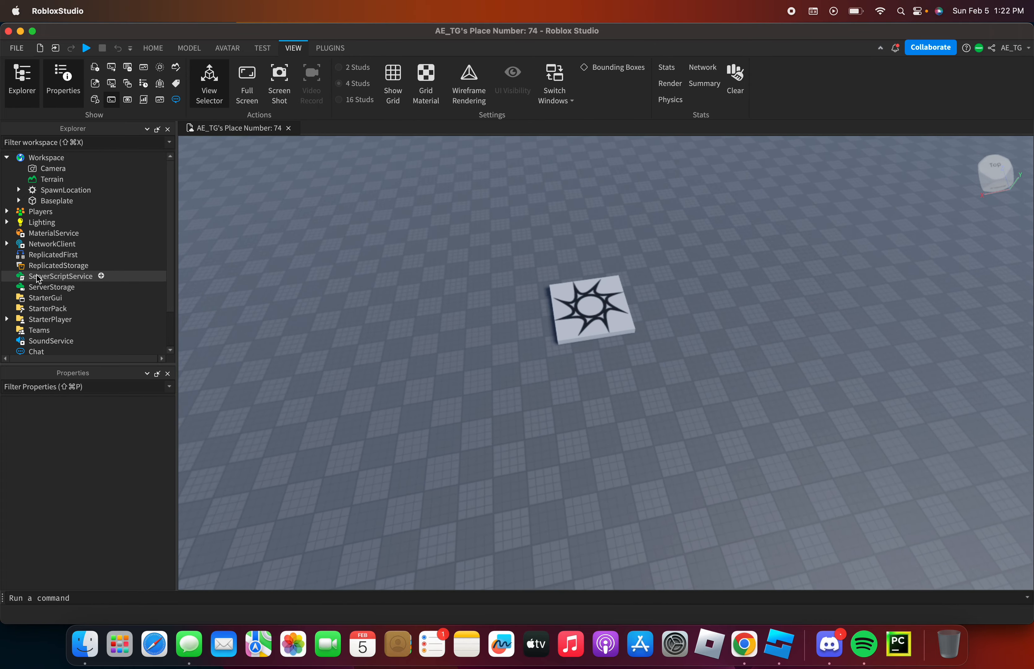
pyautogui.press('w')
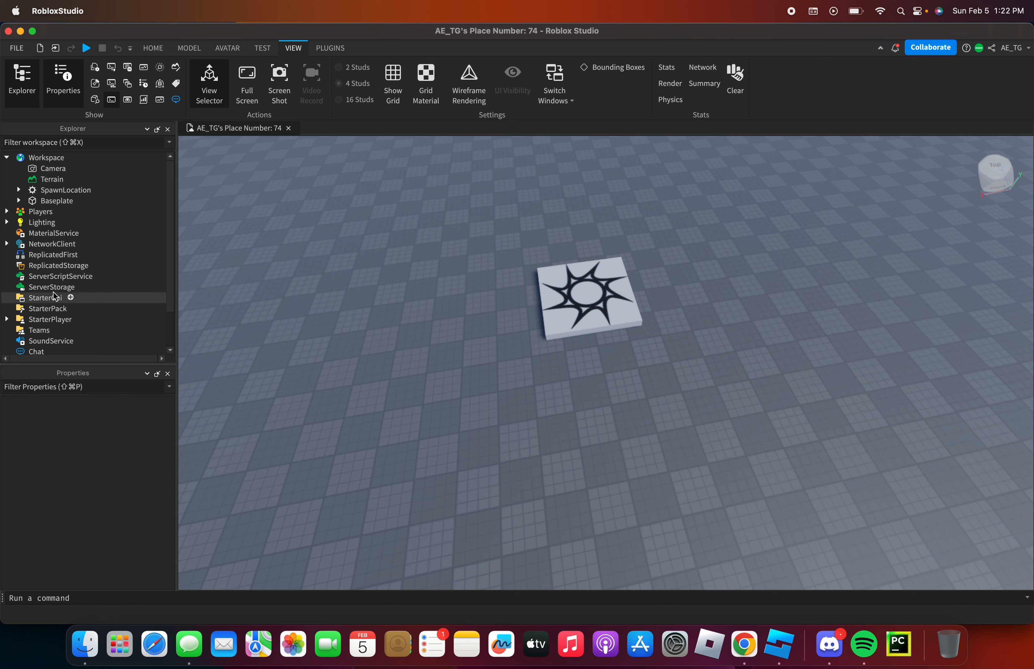
# - Inspect the properties of StarterPlayer and ServerScriptService, and clear the selection
pyautogui.click(41, 321)
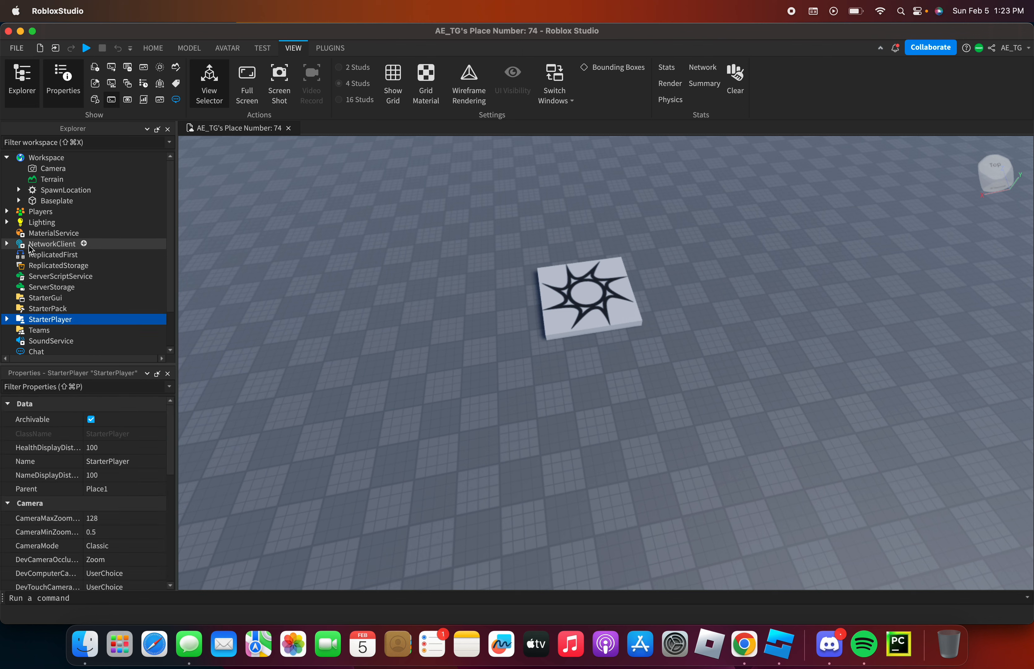
pyautogui.click(33, 276)
pyautogui.click(34, 318)
pyautogui.click(436, 294)
# - Dock the Explorer on the opposite side of the viewport and return it to its place above Properties
pyautogui.moveTo(435, 293); pyautogui.dragTo(435, 293, button='right')
pyautogui.scroll(5, 436, 294)
pyautogui.moveTo(377, 203); pyautogui.dragTo(378, 203, button='right')
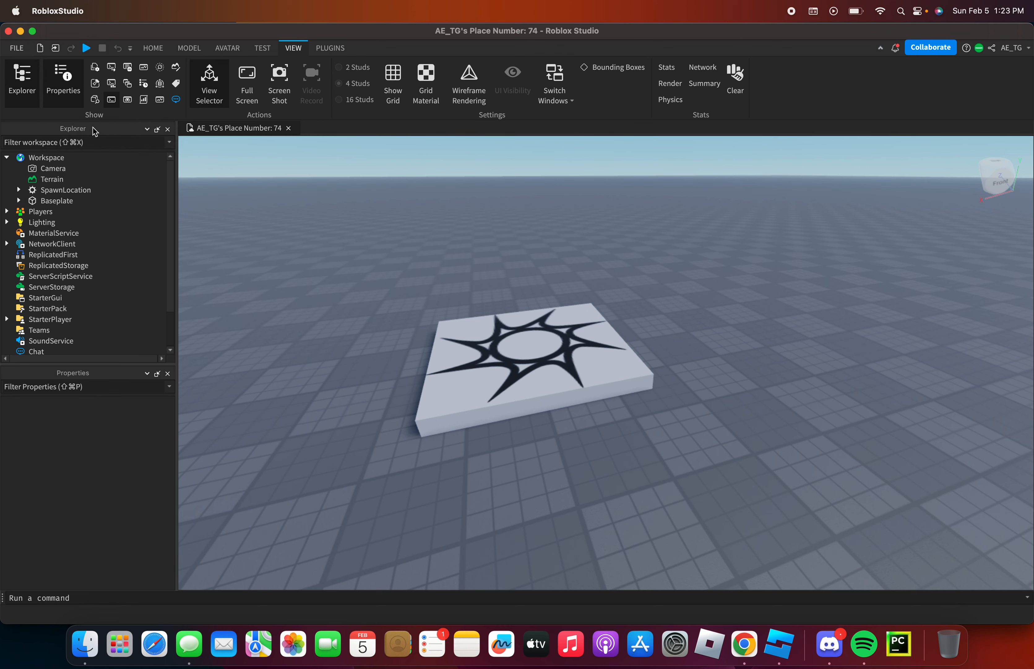
pyautogui.moveTo(95, 130); pyautogui.dragTo(652, 355)
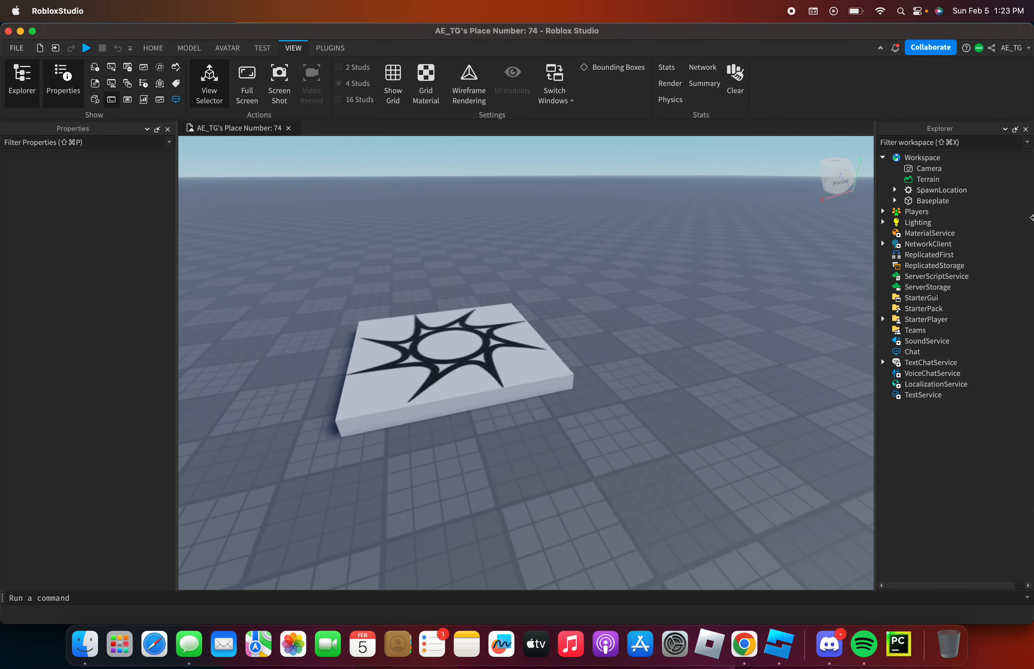
pyautogui.moveTo(947, 133); pyautogui.dragTo(87, 343)
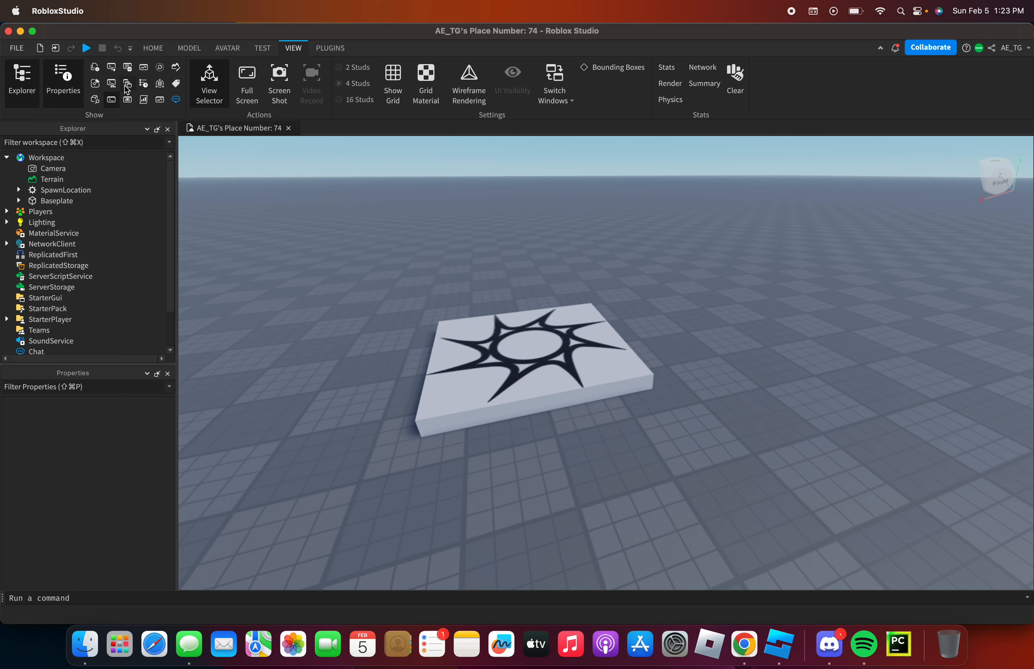
# - Show the Output window below the viewport
pyautogui.click(127, 66)
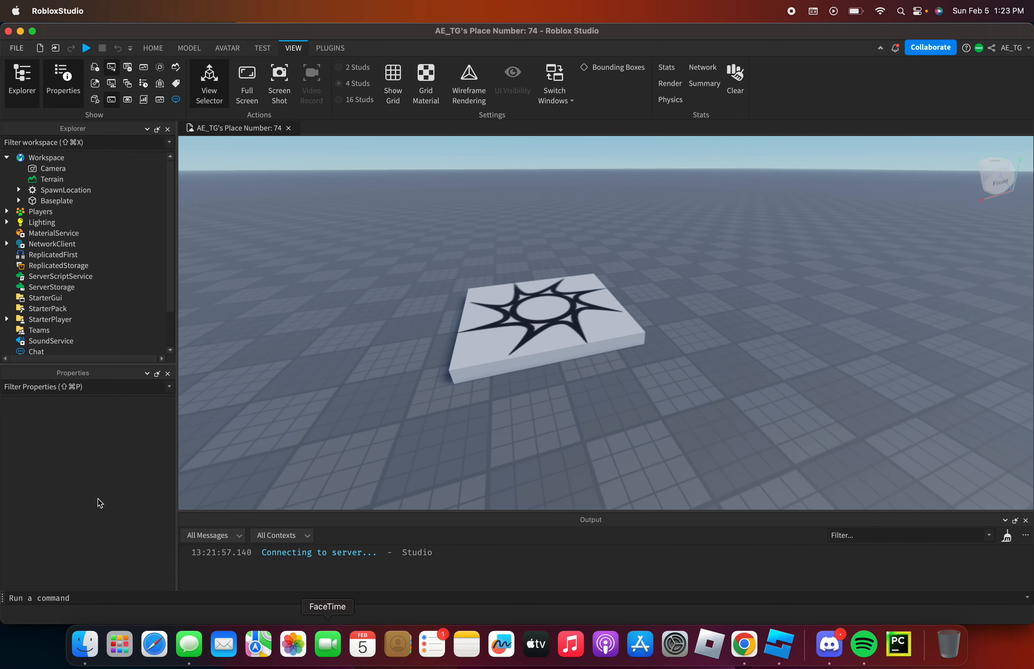
pyautogui.moveTo(531, 400); pyautogui.dragTo(604, 279, button='right')
pyautogui.press('w')
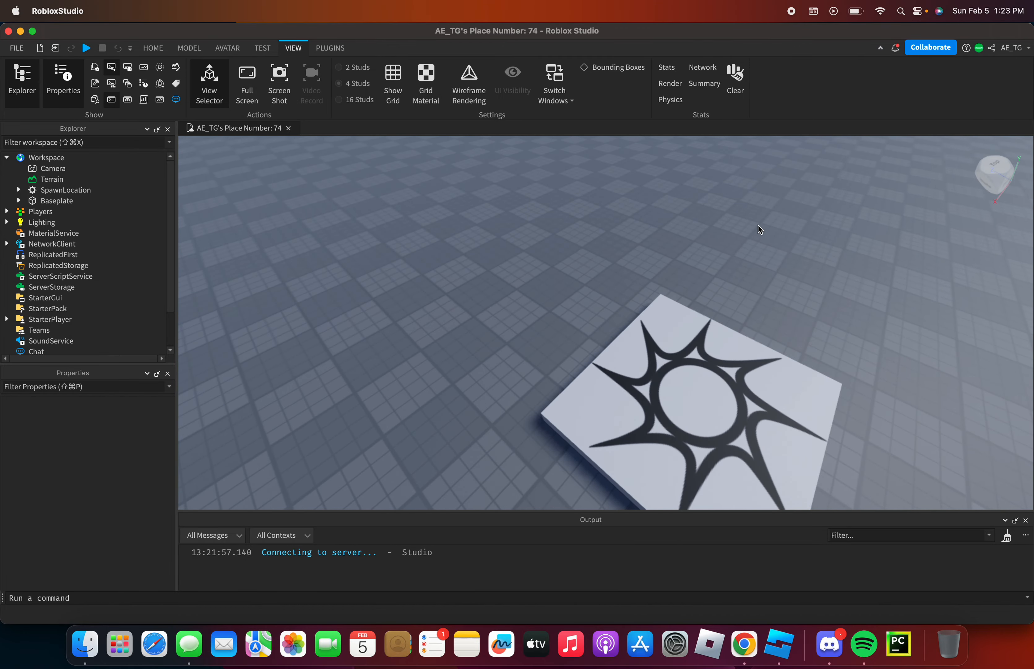
pyautogui.press('d')
pyautogui.press('a')
pyautogui.moveTo(757, 228); pyautogui.dragTo(724, 229, button='right')
pyautogui.press('d')
pyautogui.press('s')
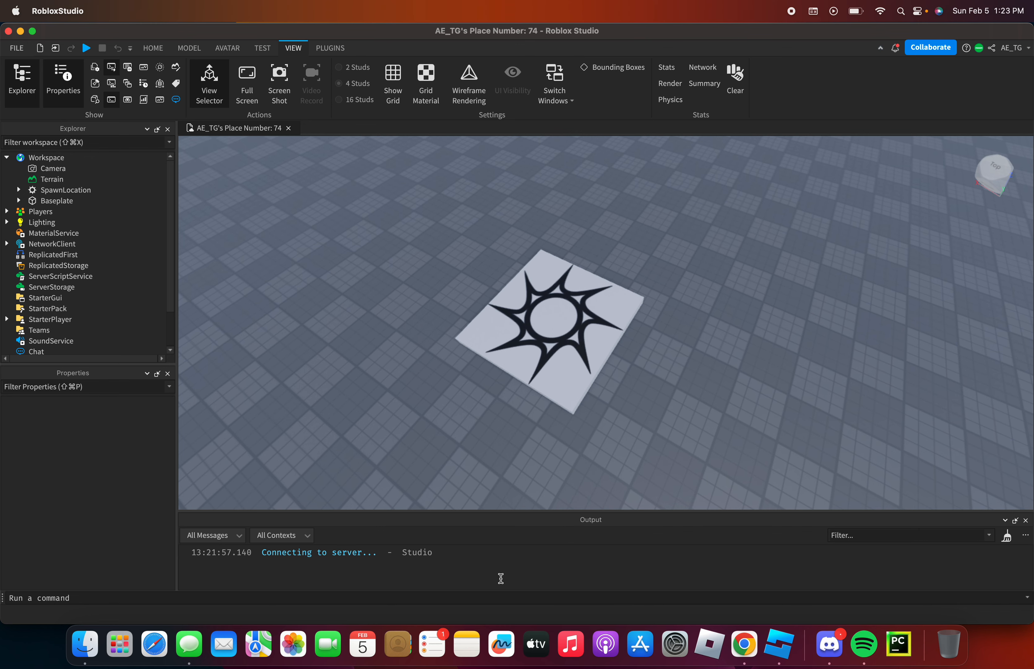
pyautogui.press('d')
pyautogui.moveTo(645, 400); pyautogui.dragTo(645, 401, button='right')
pyautogui.press('w')
pyautogui.press('s')
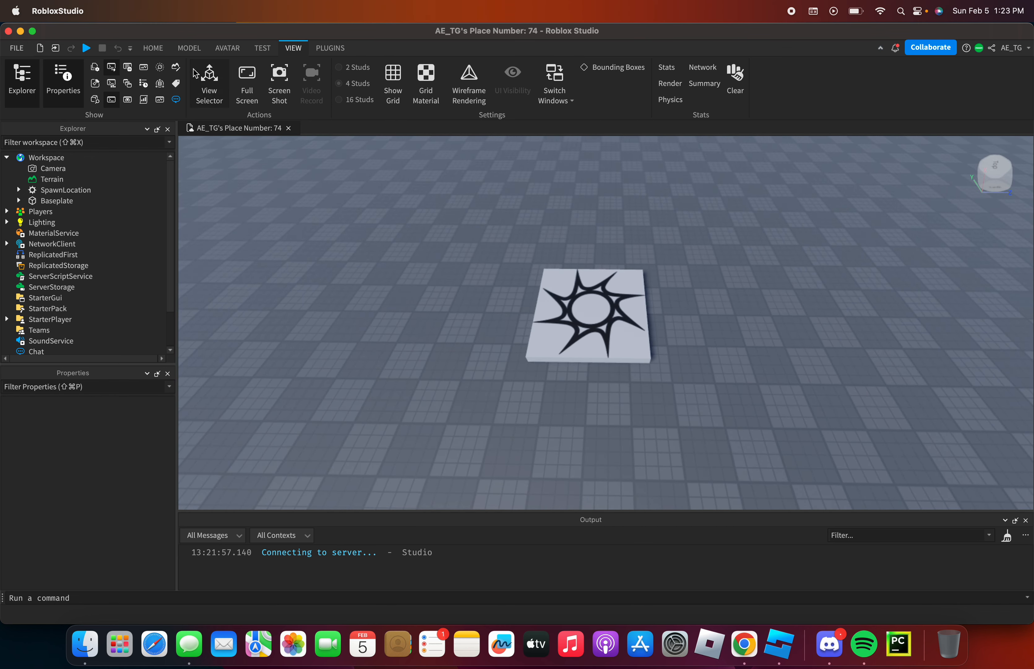
# - Open the Object Browser and look through its class and enum list from Accessory to ZIndexBehavior
pyautogui.click(95, 100)
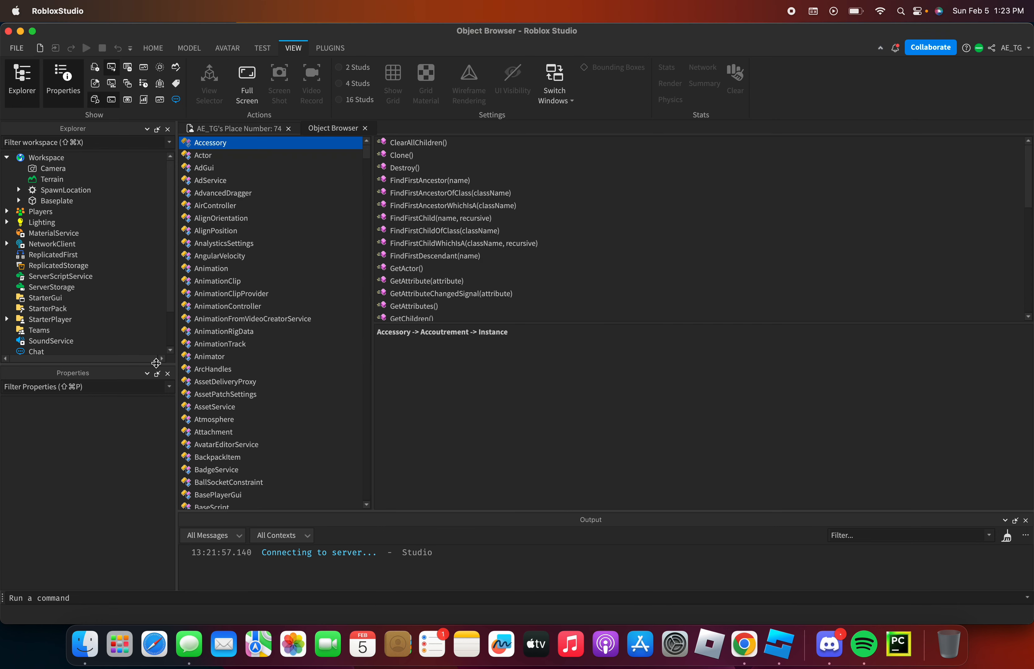
pyautogui.scroll(-4, 288, 303)
pyautogui.scroll(3, 288, 304)
pyautogui.scroll(-20, 288, 303)
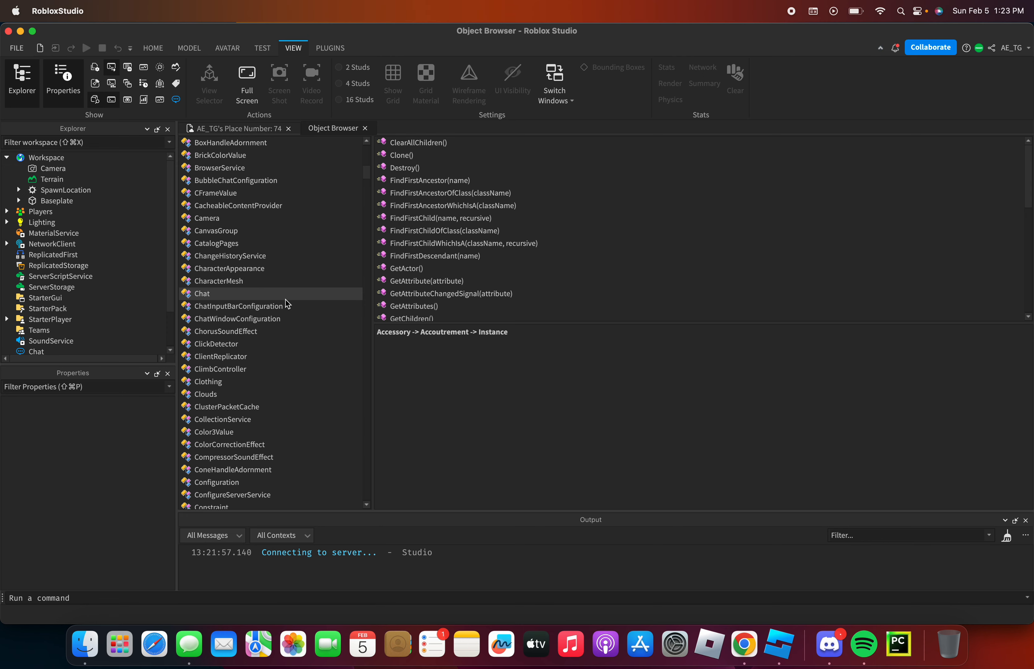
pyautogui.scroll(-20, 287, 303)
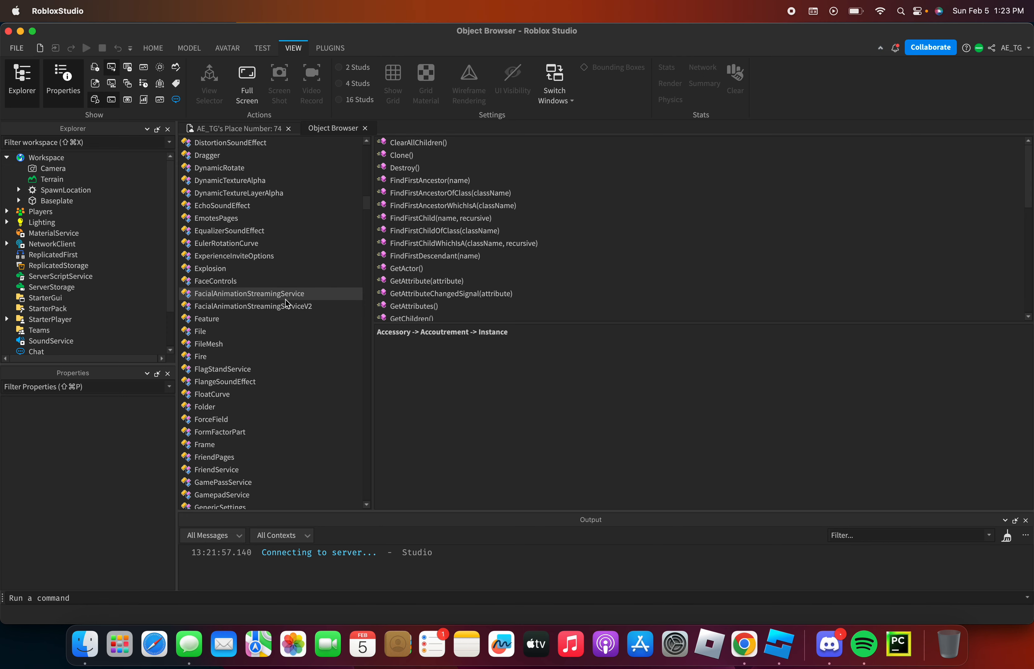
pyautogui.scroll(20, 286, 299)
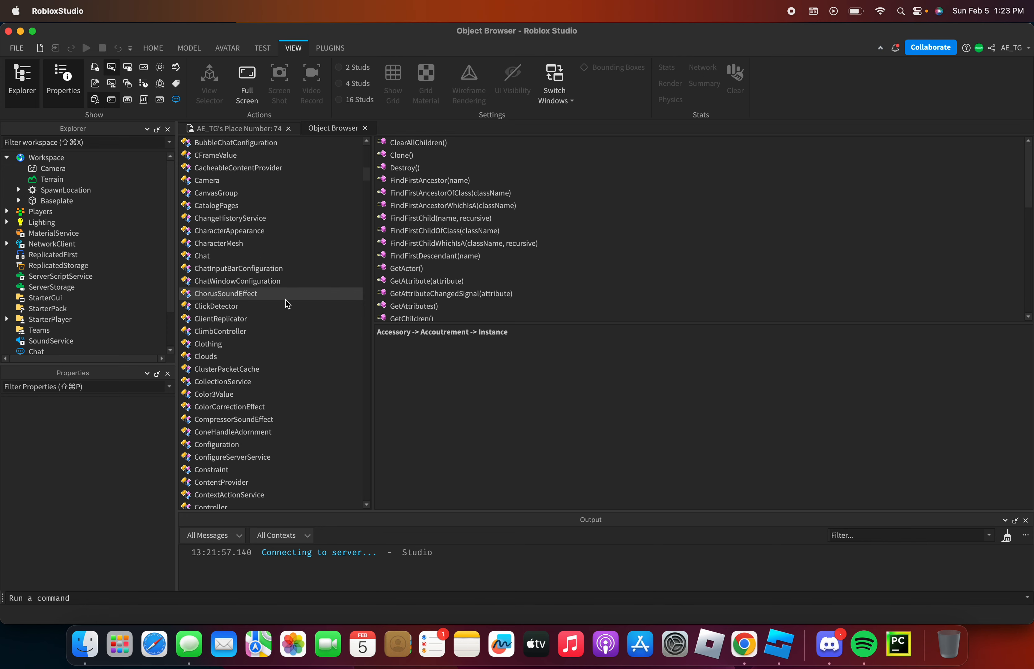
pyautogui.scroll(15, 286, 299)
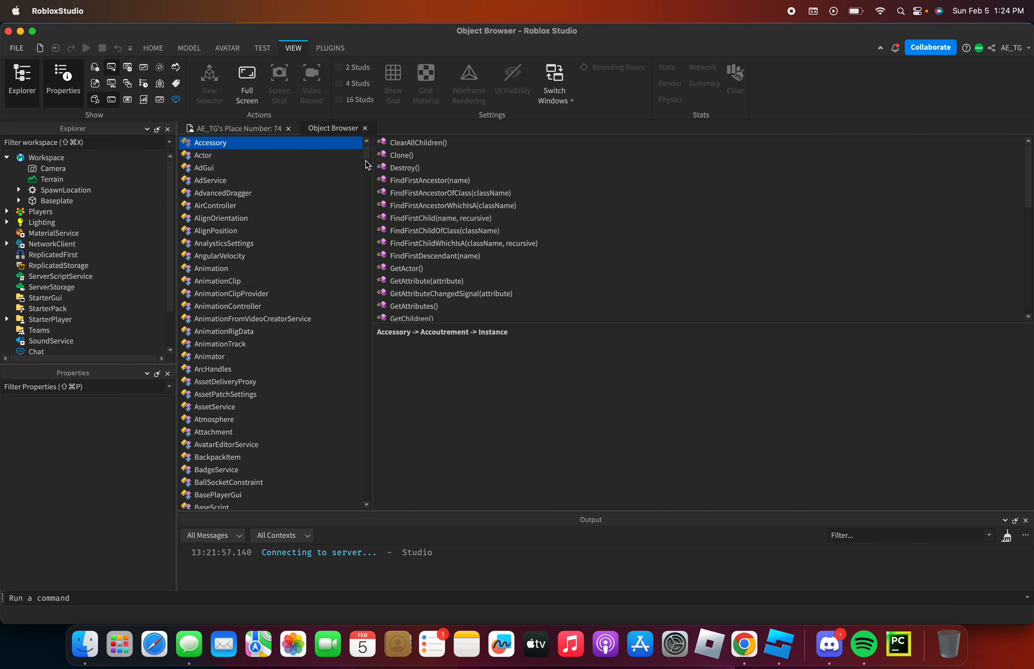
pyautogui.moveTo(369, 155); pyautogui.dragTo(324, 663)
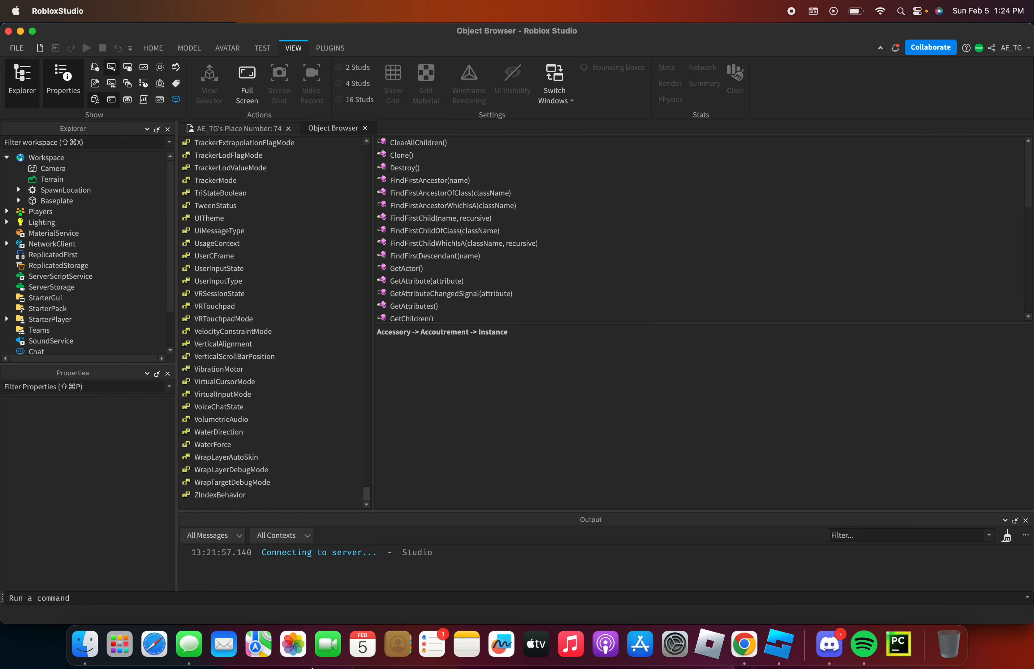
pyautogui.scroll(20, 354, 432)
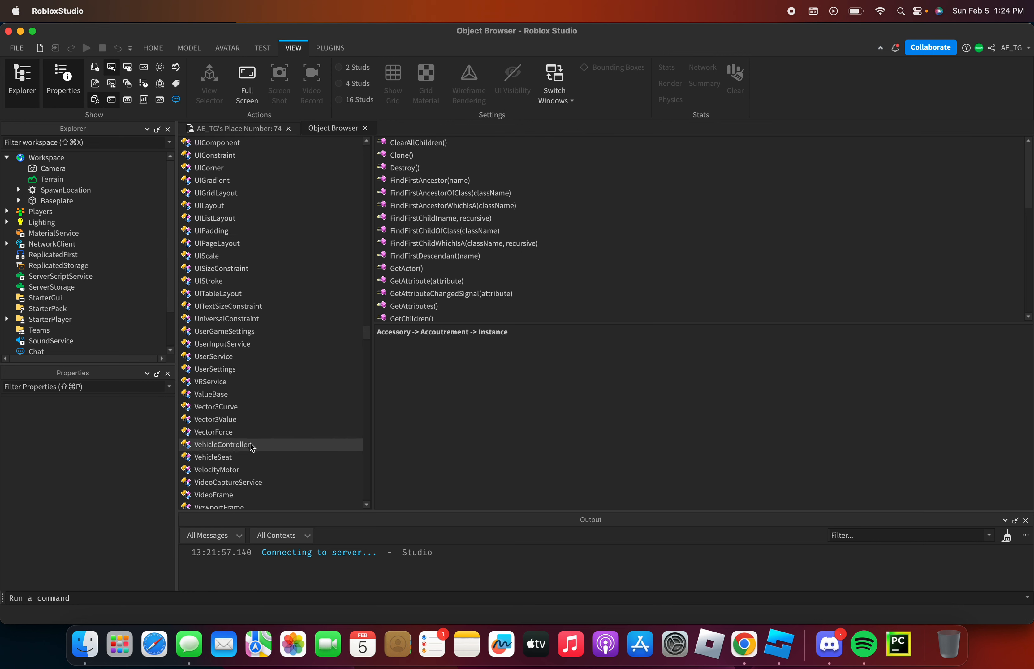
pyautogui.moveTo(368, 333); pyautogui.dragTo(375, 140)
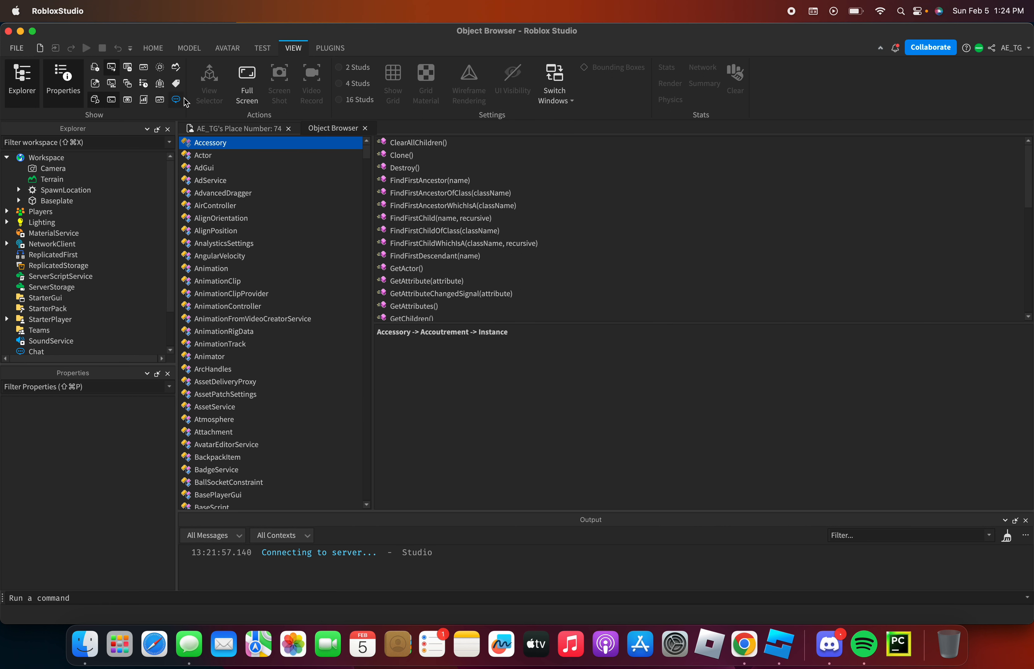
# - Review the members of the AdvancedDragger class and return to the place's 3D view
pyautogui.click(261, 193)
pyautogui.scroll(-7, 528, 232)
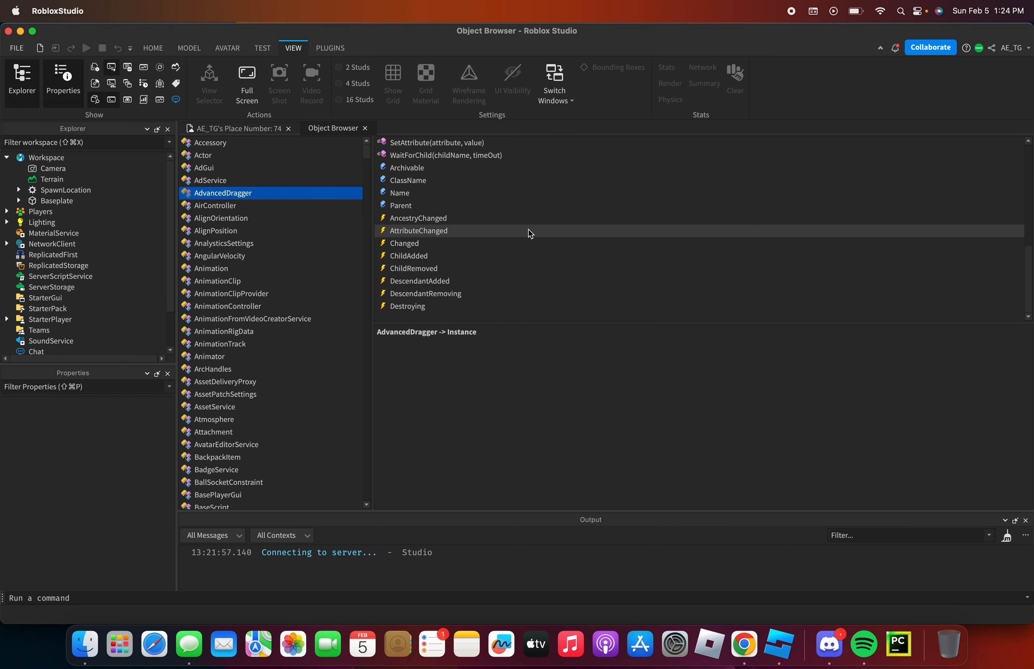
pyautogui.scroll(4, 530, 232)
pyautogui.click(223, 130)
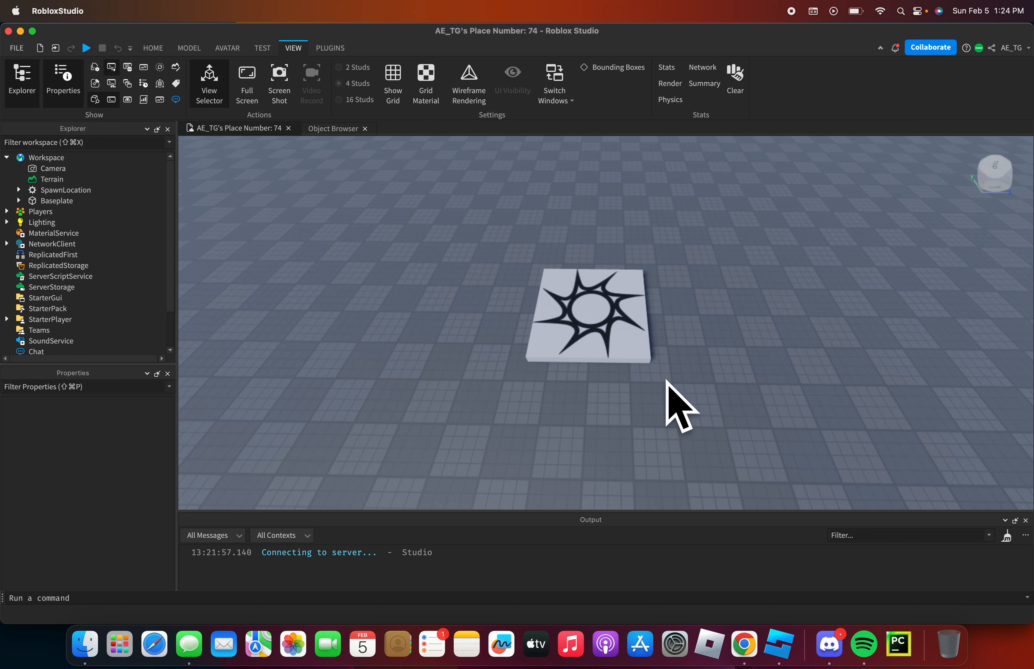
# - Open the Toolbox and browse the marketplace models in its Categories, Trending and Essential sections
pyautogui.moveTo(667, 381); pyautogui.dragTo(637, 391, button='right')
pyautogui.scroll(5, 638, 391)
pyautogui.scroll(-5, 715, 305)
pyautogui.moveTo(715, 305)
pyautogui.mouseDown(button='right')
pyautogui.moveTo(709, 316)
pyautogui.moveTo(727, 302)
pyautogui.mouseUp(button='right')
pyautogui.scroll(-3, 727, 303)
pyautogui.click(153, 48)
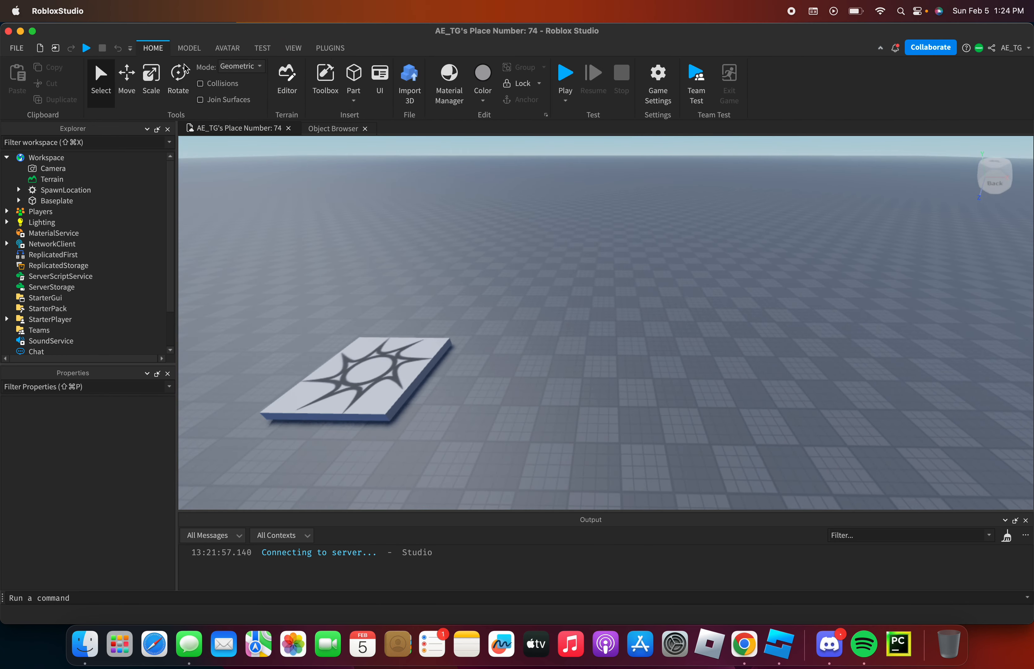
pyautogui.moveTo(508, 449); pyautogui.dragTo(600, 341, button='right')
pyautogui.scroll(-4, 602, 320)
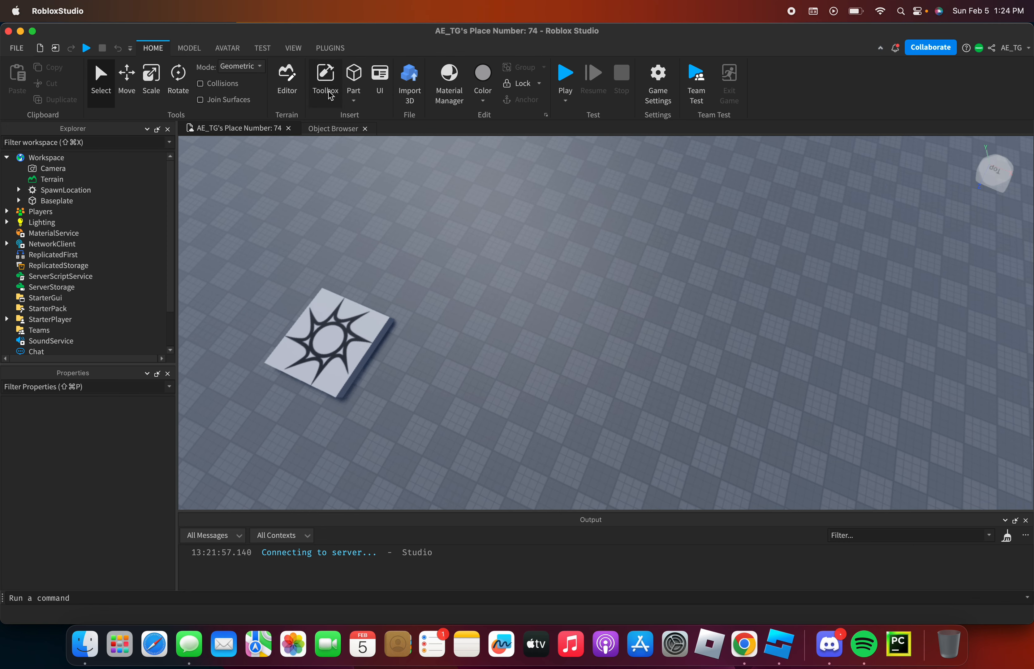
pyautogui.click(325, 81)
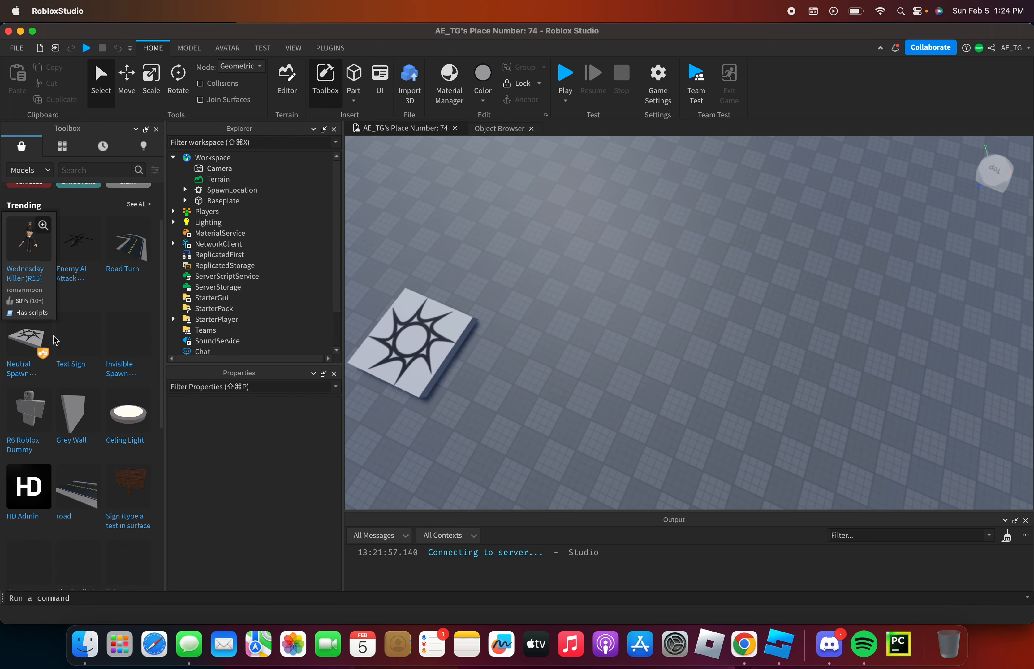
pyautogui.scroll(-10, 61, 355)
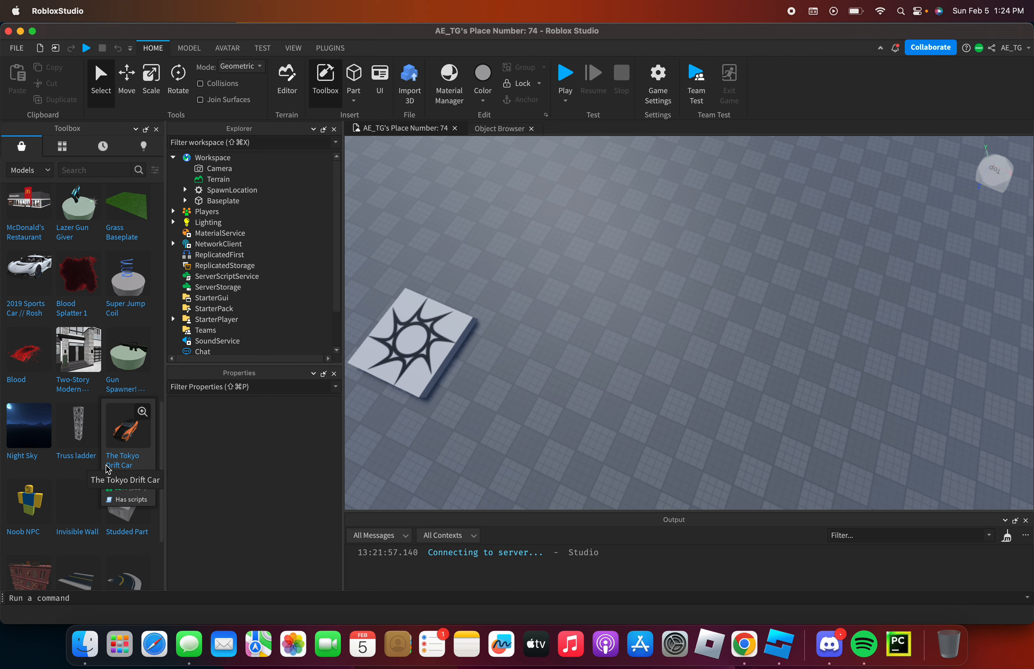
pyautogui.scroll(12, 106, 465)
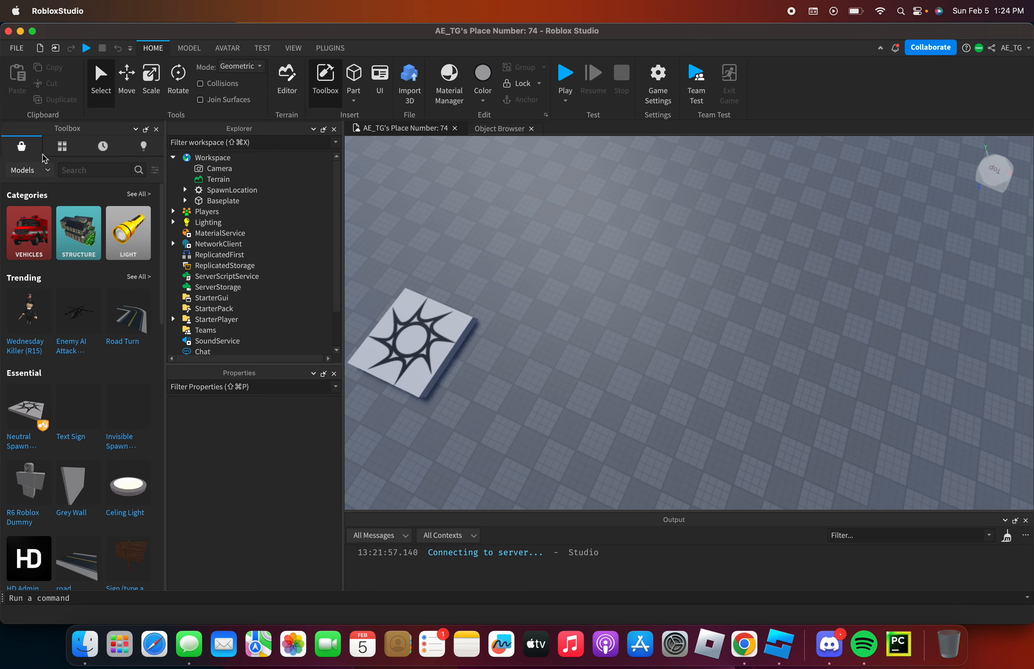
# - Look through My Models and Recent Models in the Toolbox and return to the marketplace
pyautogui.click(63, 146)
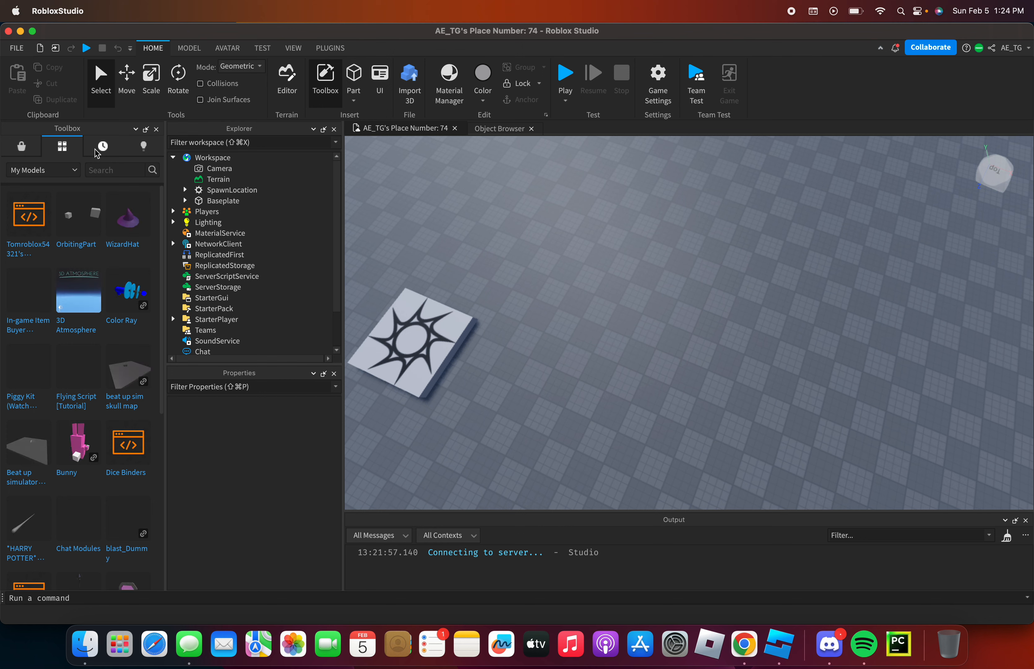
pyautogui.click(96, 153)
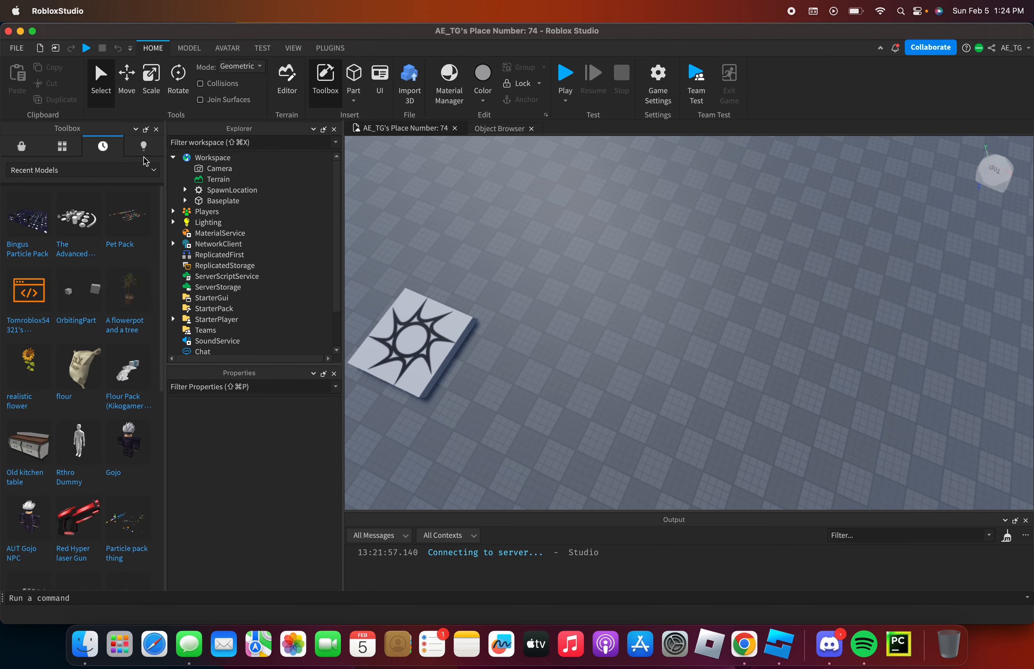
pyautogui.click(63, 147)
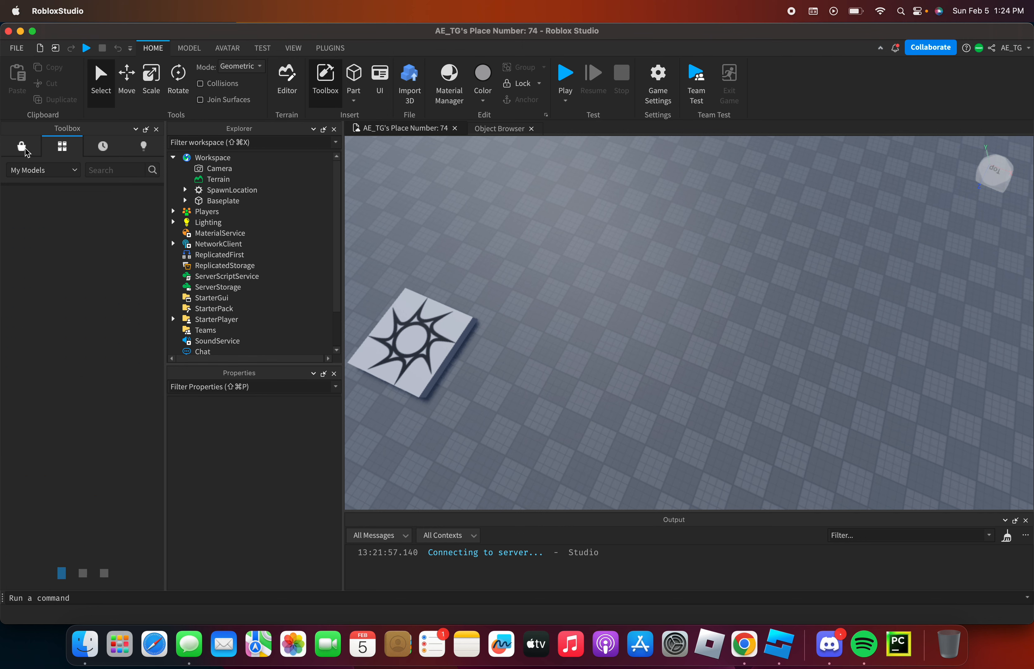
pyautogui.click(25, 149)
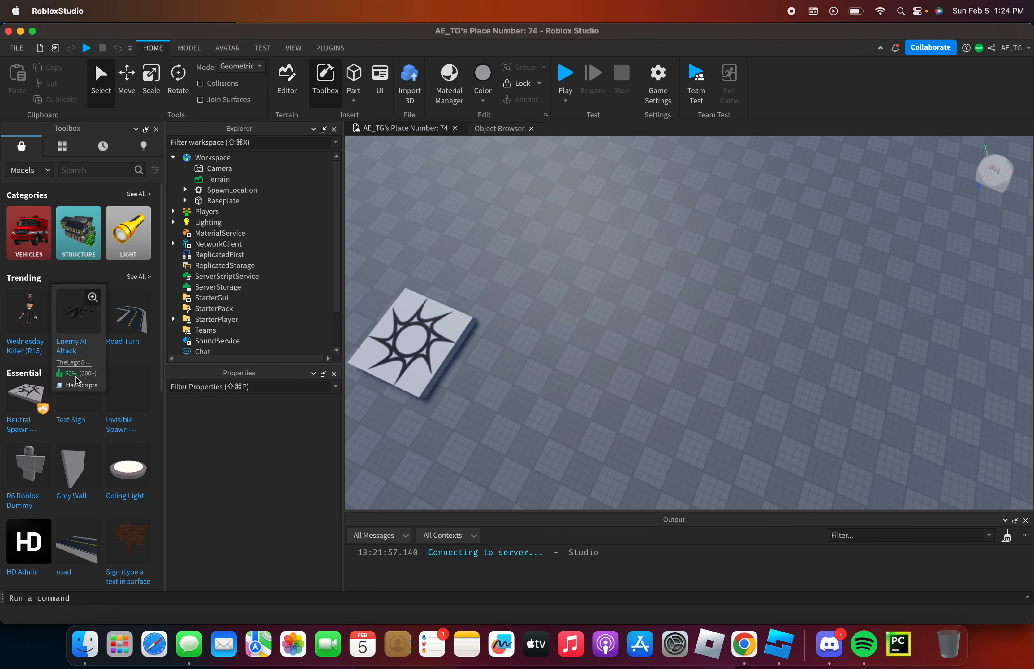
# - Show the Plugins category of the Toolbox marketplace and view the installed plugin tools
pyautogui.click(29, 170)
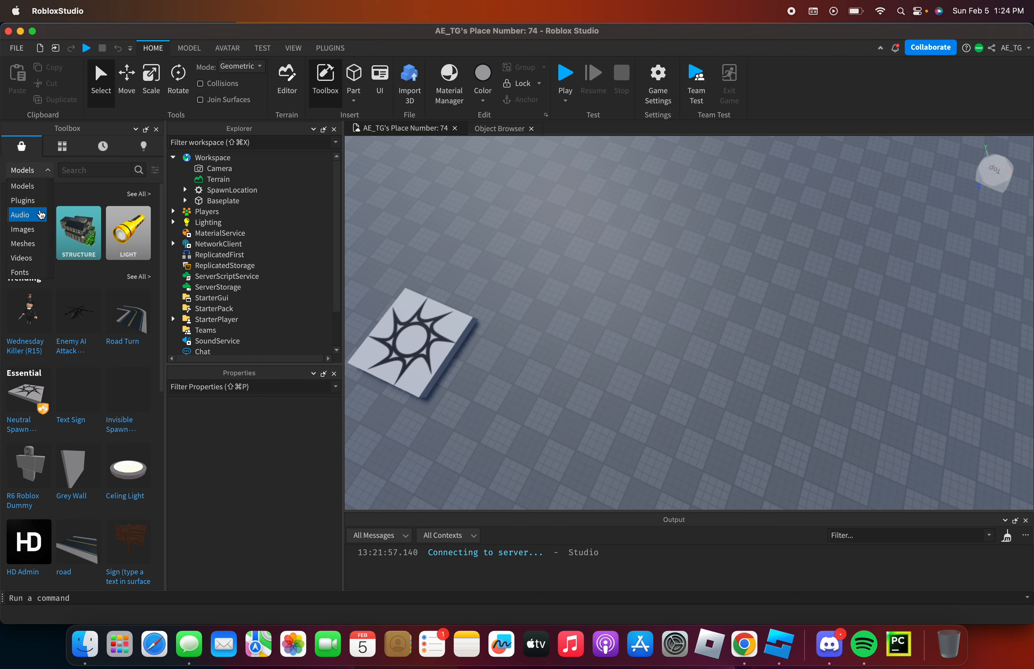
pyautogui.click(38, 200)
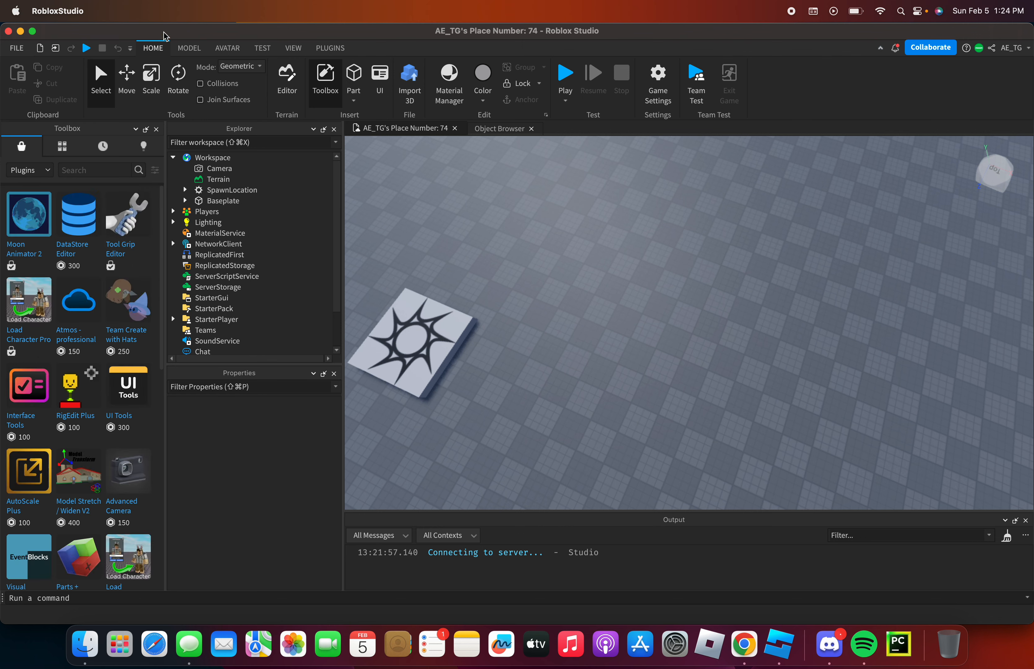
pyautogui.click(330, 48)
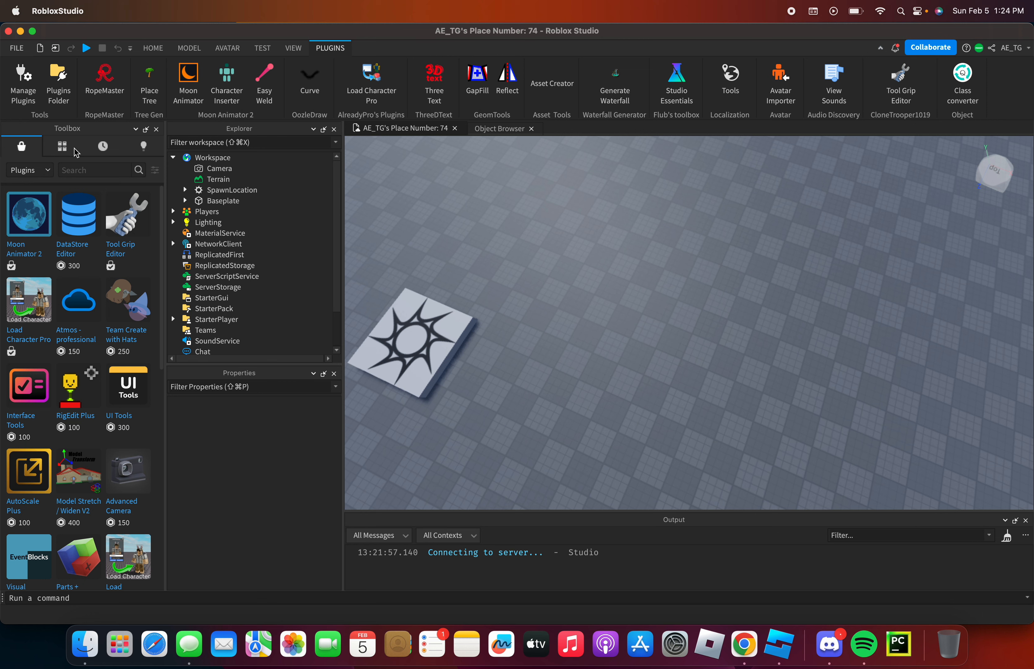
pyautogui.click(73, 174)
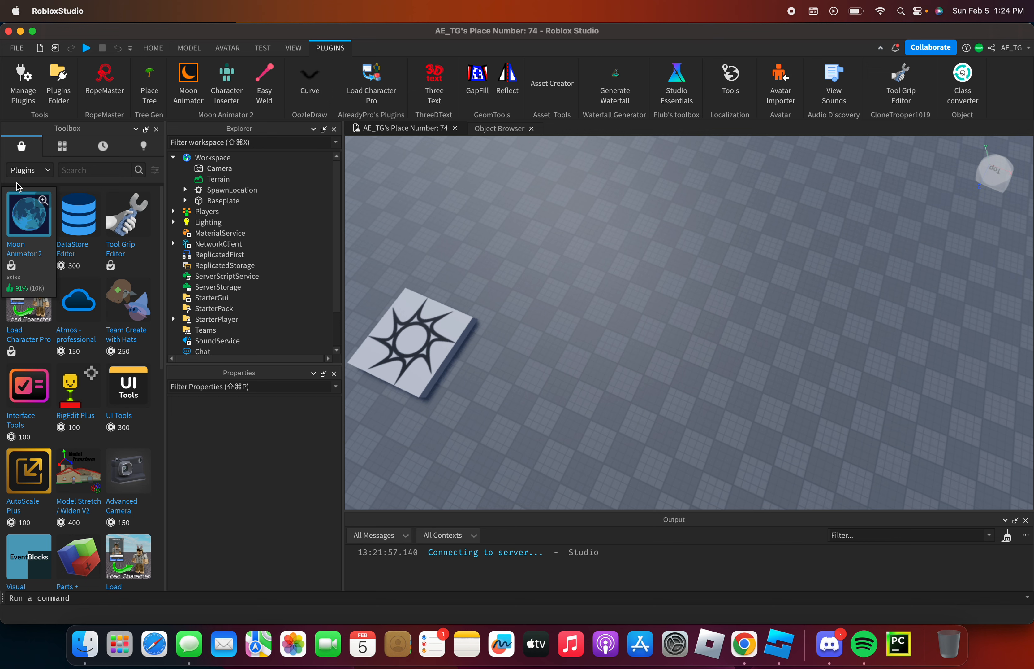
# - Browse the Meshes, Images, Fonts and Videos categories of the Toolbox marketplace
pyautogui.click(26, 170)
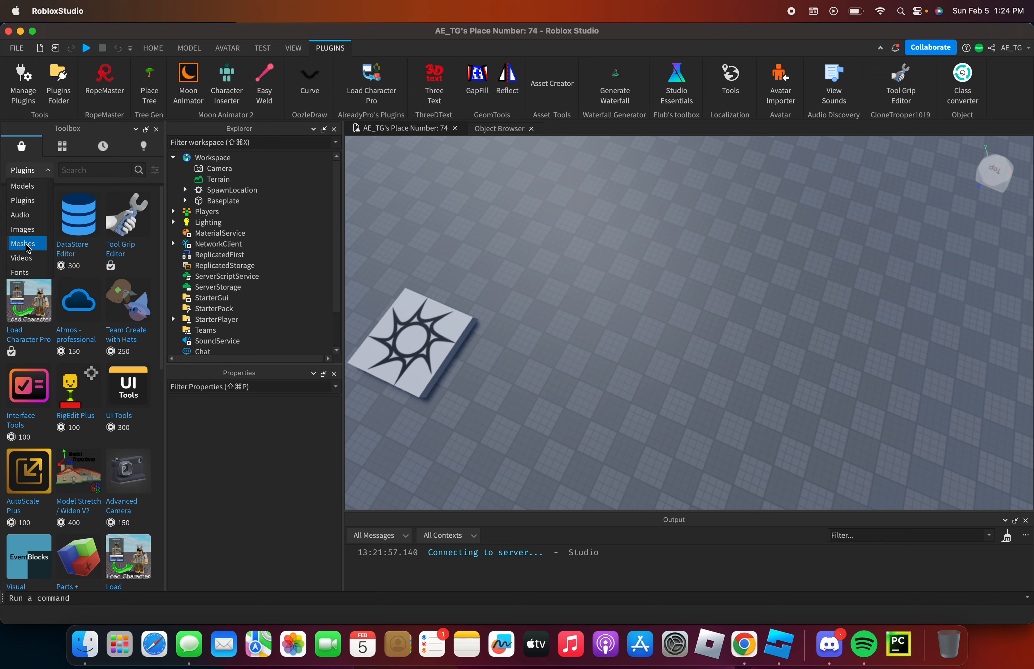
pyautogui.click(27, 245)
pyautogui.click(26, 170)
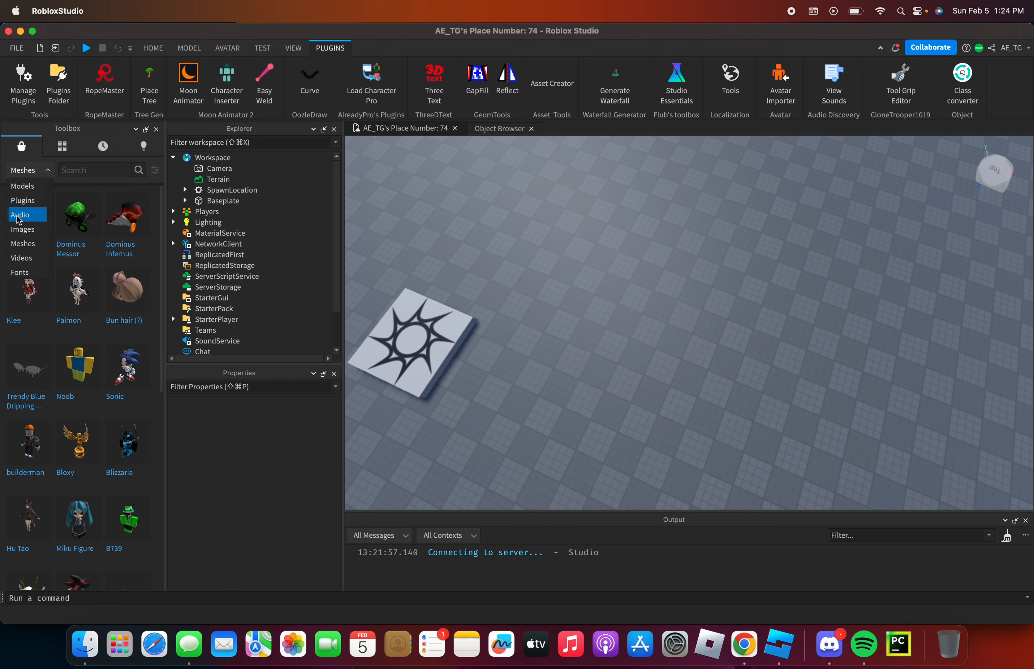
pyautogui.click(18, 234)
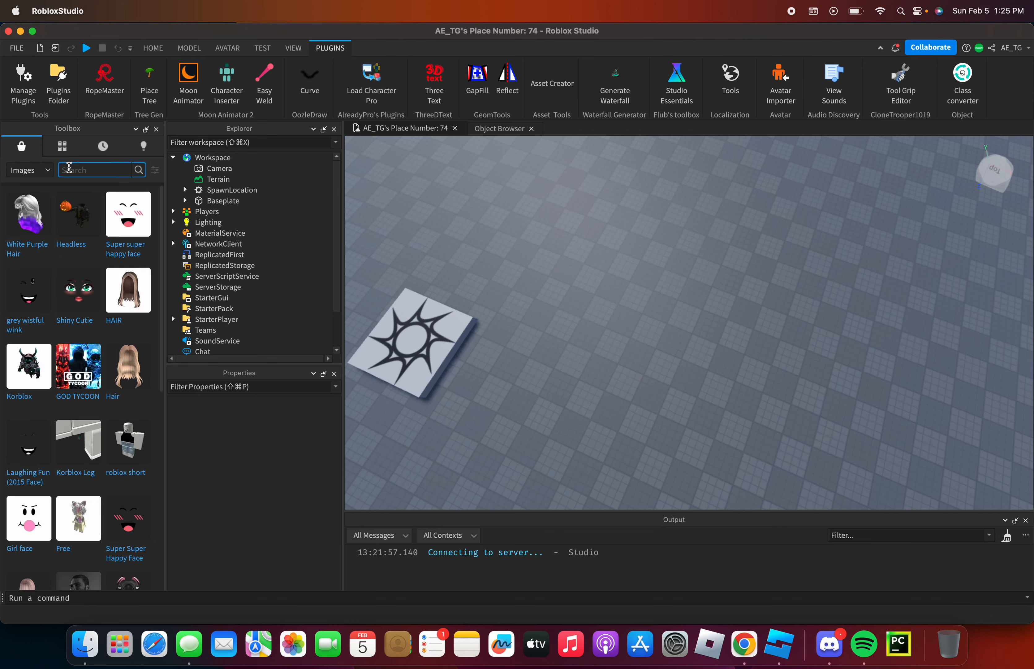
pyautogui.click(26, 170)
pyautogui.click(24, 272)
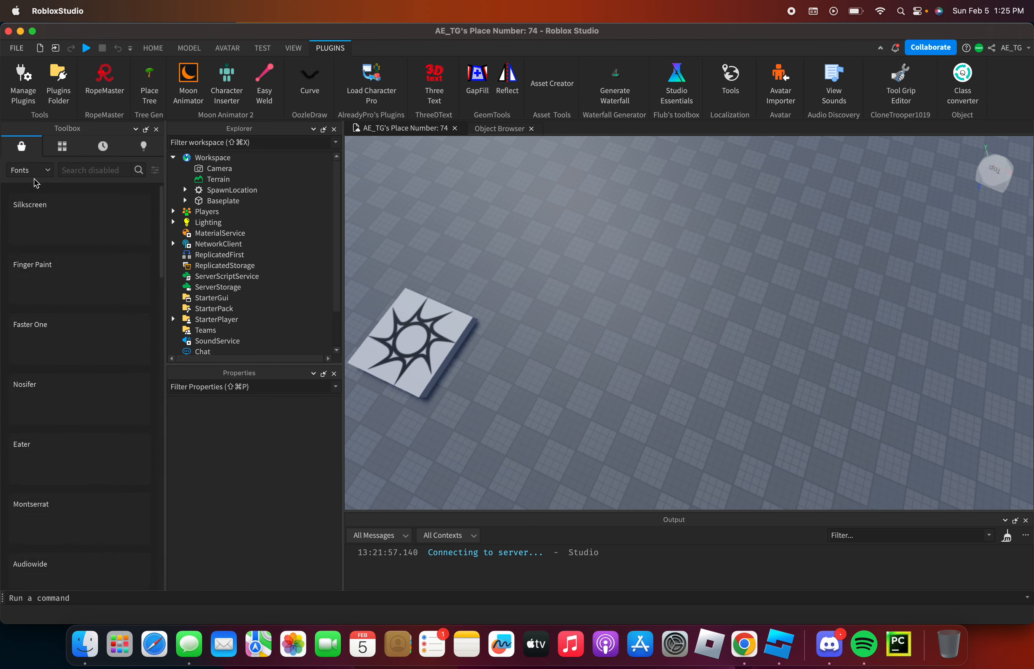
pyautogui.click(30, 171)
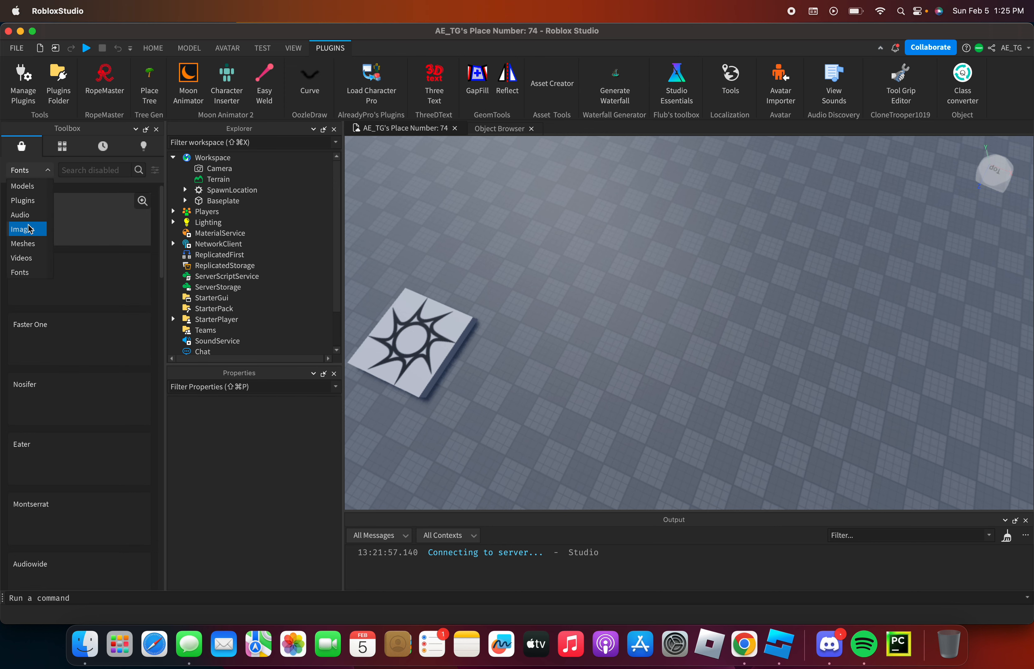
pyautogui.click(20, 258)
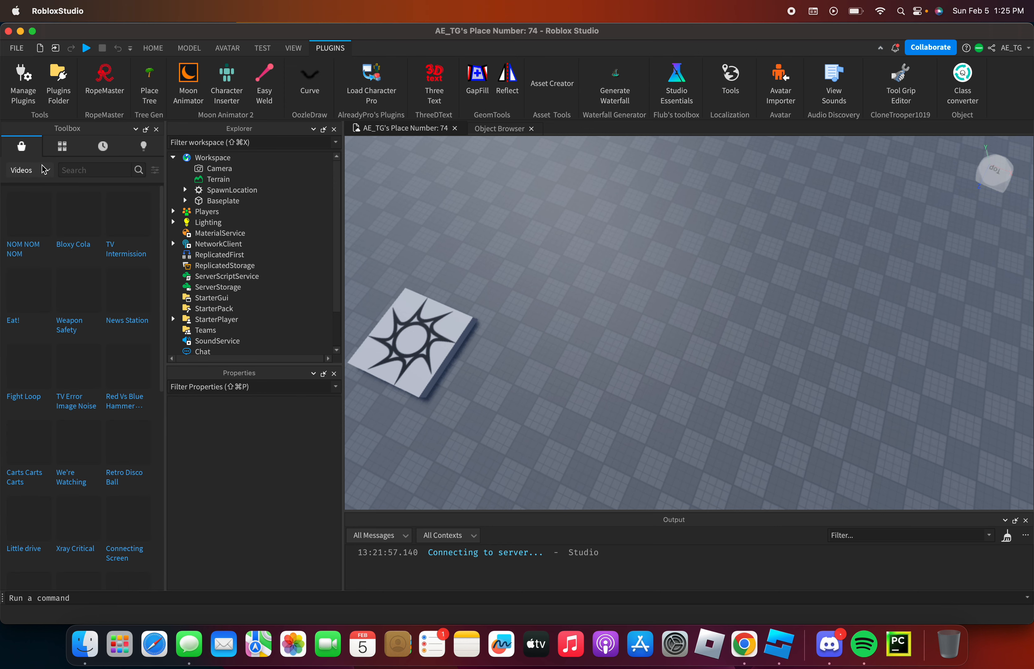
# - Close the Toolbox and show the Explorer window above Properties again
pyautogui.moveTo(600, 230); pyautogui.dragTo(572, 228, button='right')
pyautogui.press('w')
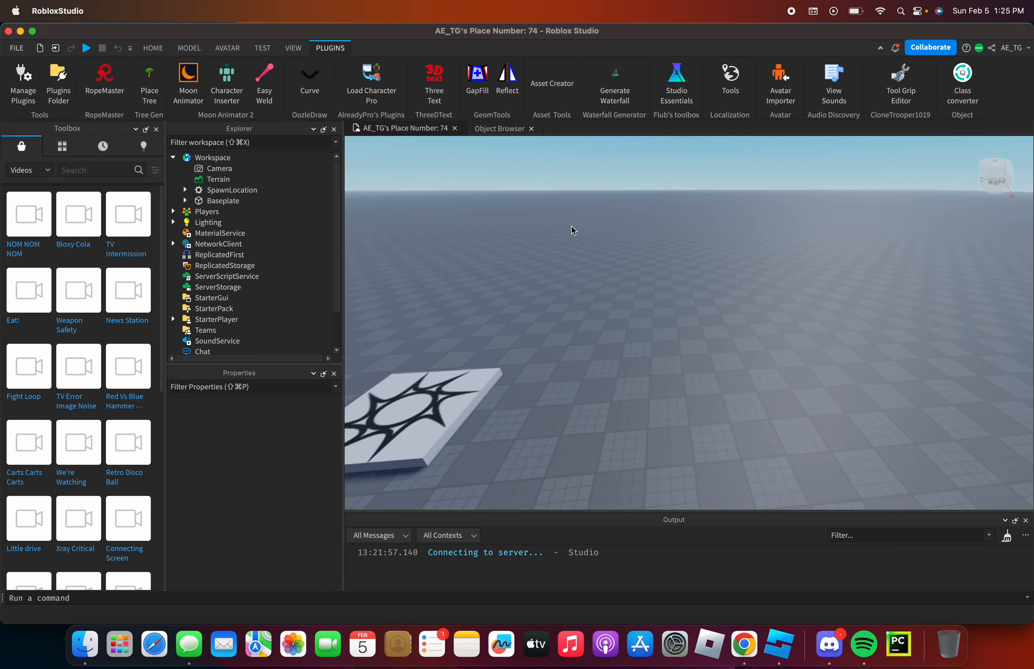
pyautogui.rightClick(104, 98)
pyautogui.click(110, 115)
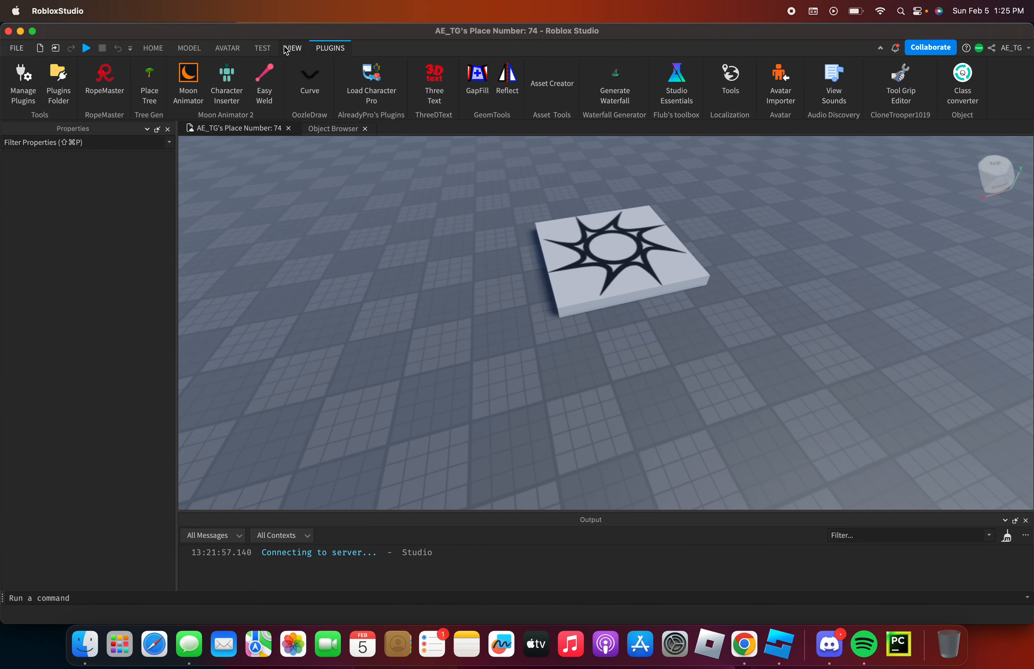
pyautogui.click(290, 48)
pyautogui.click(37, 88)
# - Insert a Corner Wedge part on the baseplate, inspect its shape and delete it
pyautogui.click(262, 49)
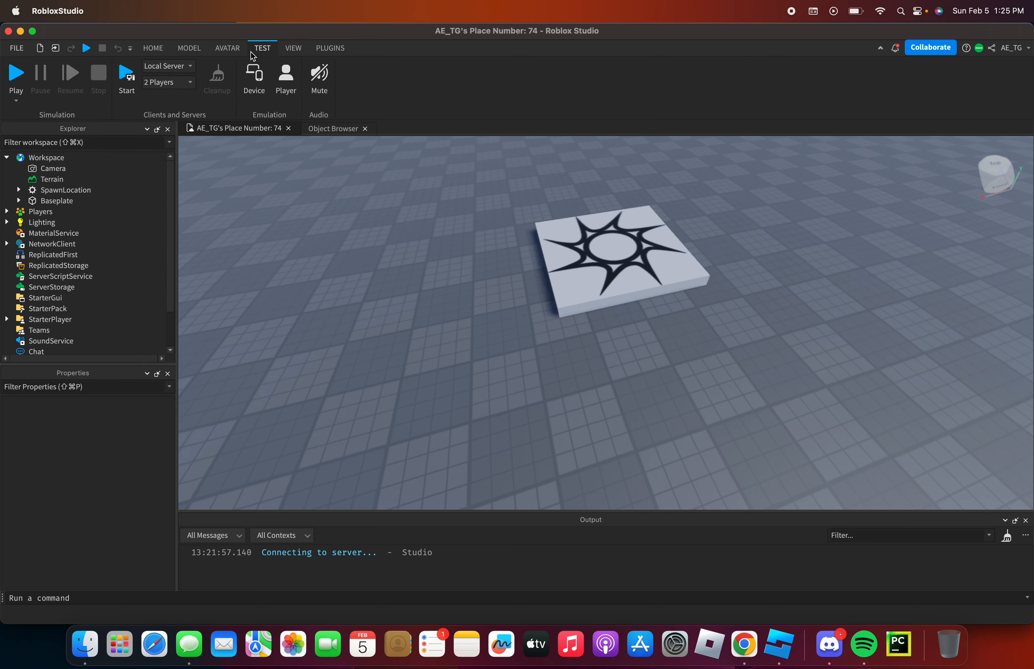
pyautogui.click(181, 54)
pyautogui.press('w')
pyautogui.moveTo(480, 251); pyautogui.dragTo(452, 111, button='right')
pyautogui.click(467, 83)
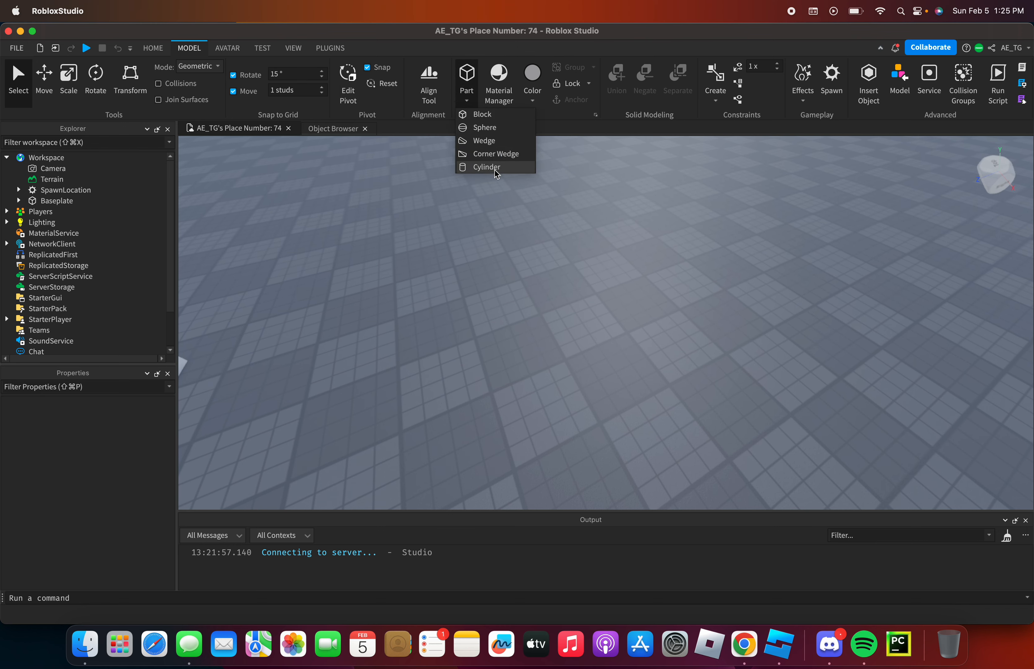
pyautogui.click(492, 154)
pyautogui.press('w')
pyautogui.moveTo(587, 251); pyautogui.dragTo(587, 251, button='right')
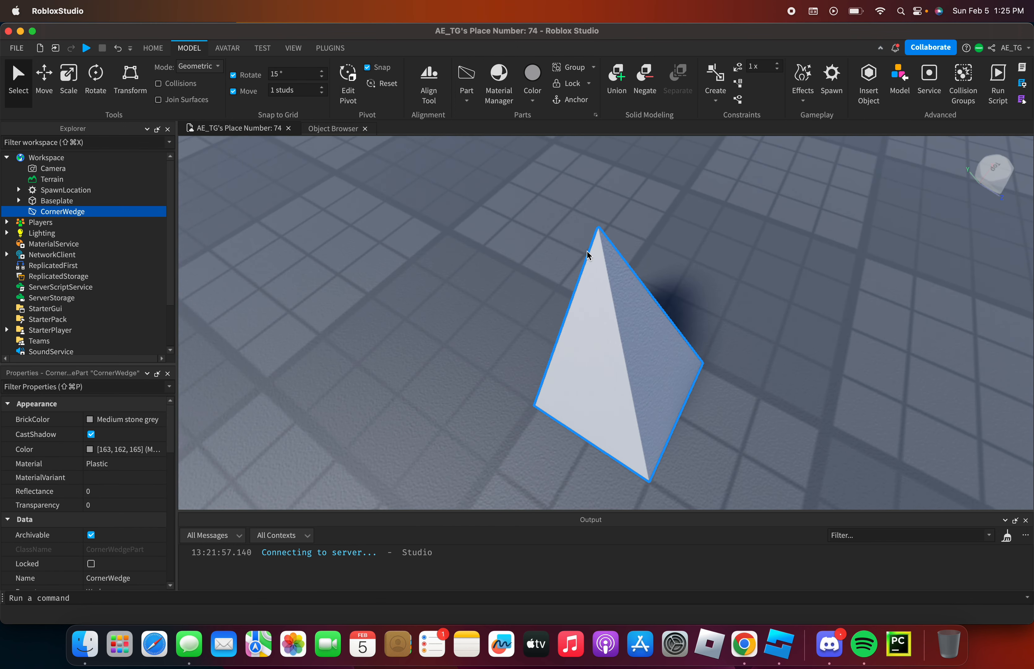
pyautogui.moveTo(673, 211); pyautogui.dragTo(674, 215, button='right')
pyautogui.press('Delete')
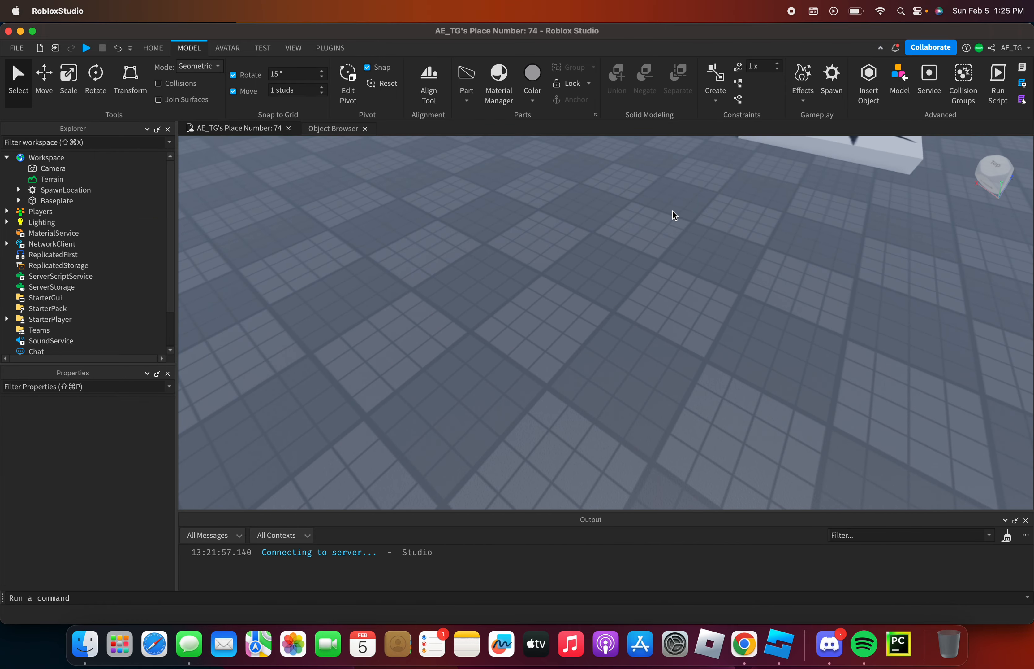
# - Insert a Block part on the baseplate and view it from several angles
pyautogui.click(469, 108)
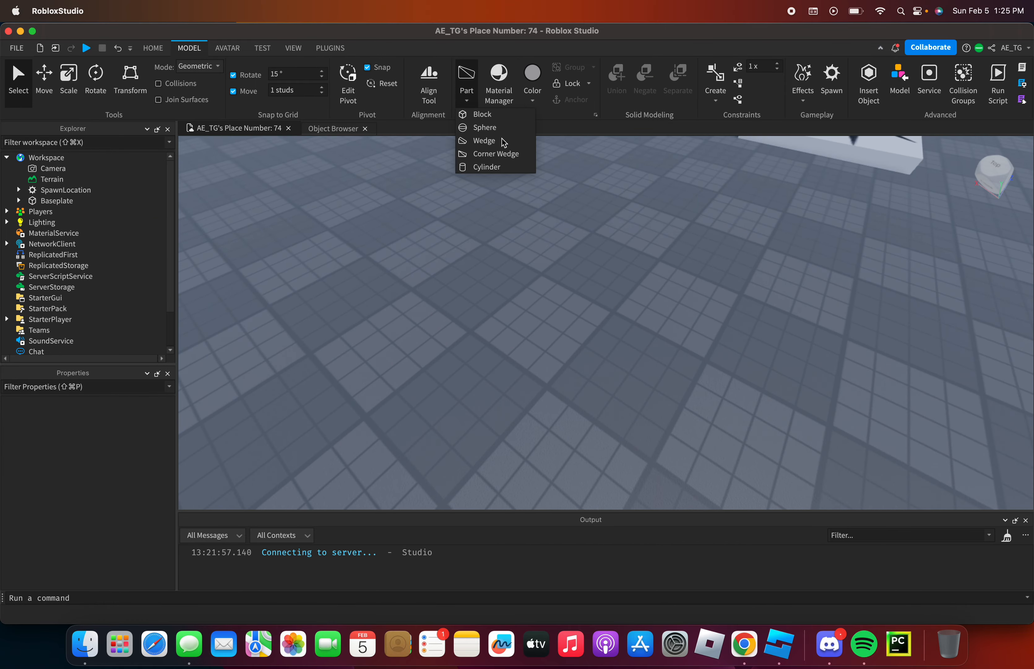
pyautogui.click(481, 111)
pyautogui.moveTo(893, 404); pyautogui.dragTo(878, 401, button='right')
pyautogui.press('w')
pyautogui.moveTo(966, 425); pyautogui.dragTo(965, 425, button='right')
pyautogui.press('s')
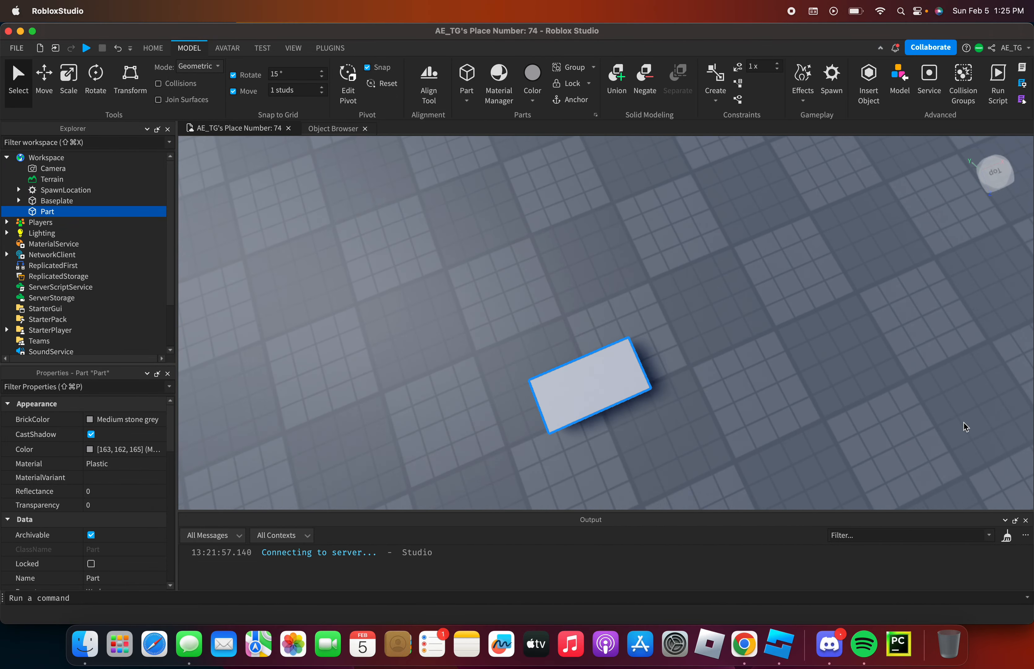
pyautogui.moveTo(377, 413); pyautogui.dragTo(376, 413, button='right')
pyautogui.press('w')
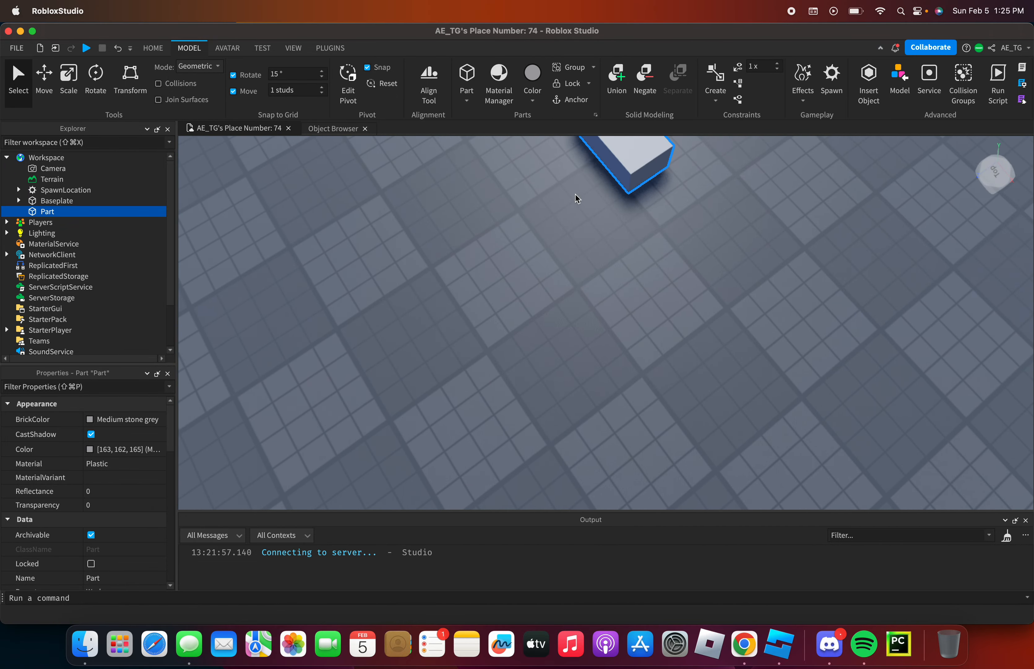
# - Color the block Light blue and deselect it
pyautogui.press('w')
pyautogui.click(543, 95)
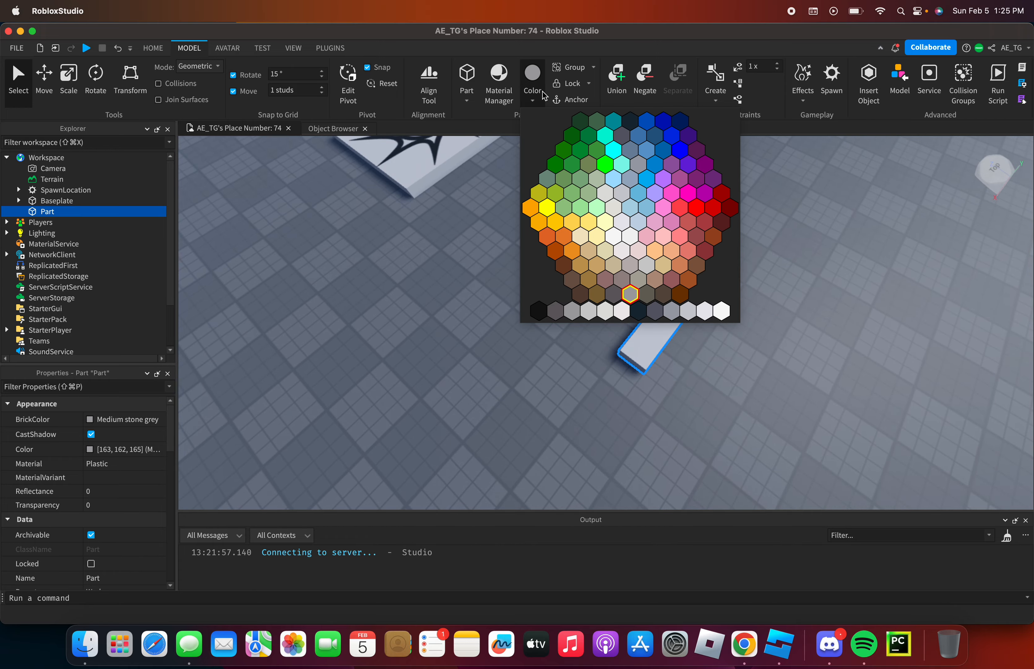
pyautogui.click(629, 210)
pyautogui.moveTo(494, 387); pyautogui.dragTo(494, 387, button='right')
pyautogui.click(601, 340)
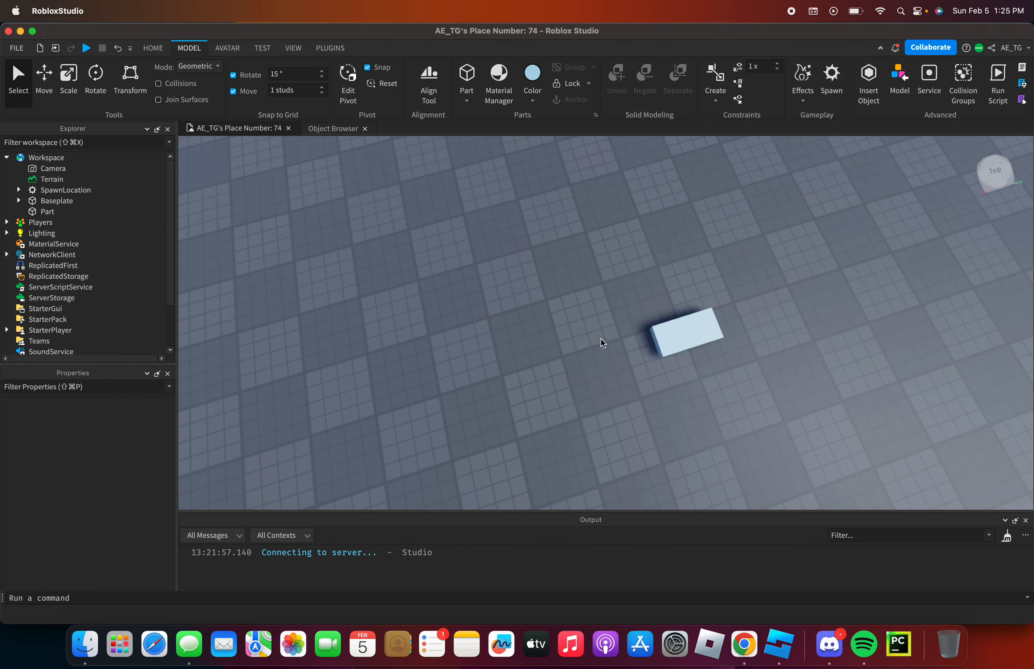
# - Select the light blue block again and change its color to Mint
pyautogui.press('w')
pyautogui.moveTo(645, 352); pyautogui.dragTo(645, 351, button='right')
pyautogui.click(645, 352)
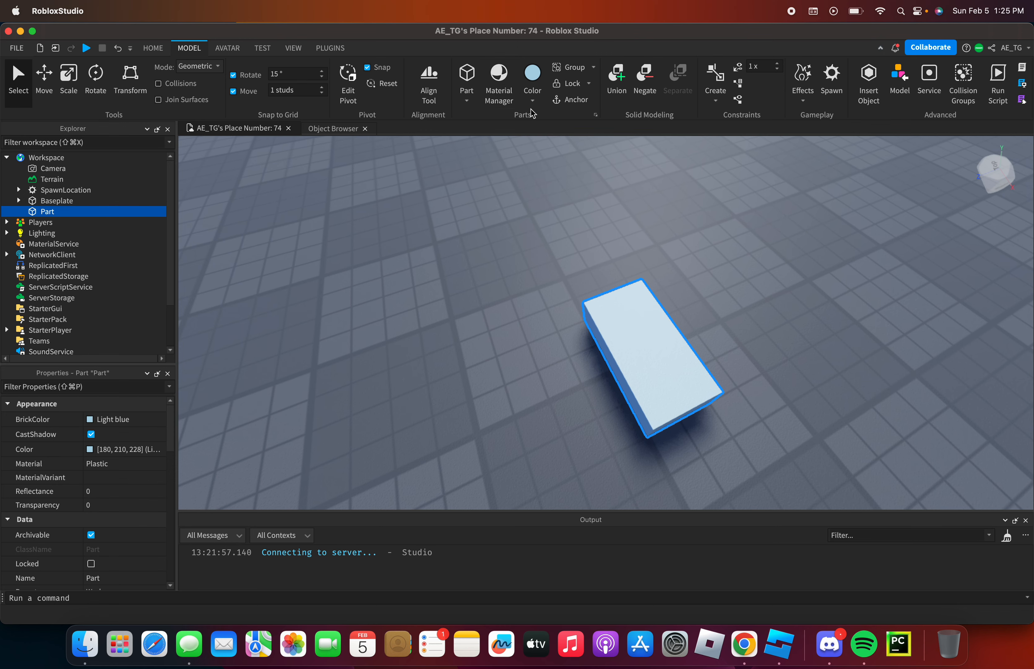
pyautogui.click(533, 87)
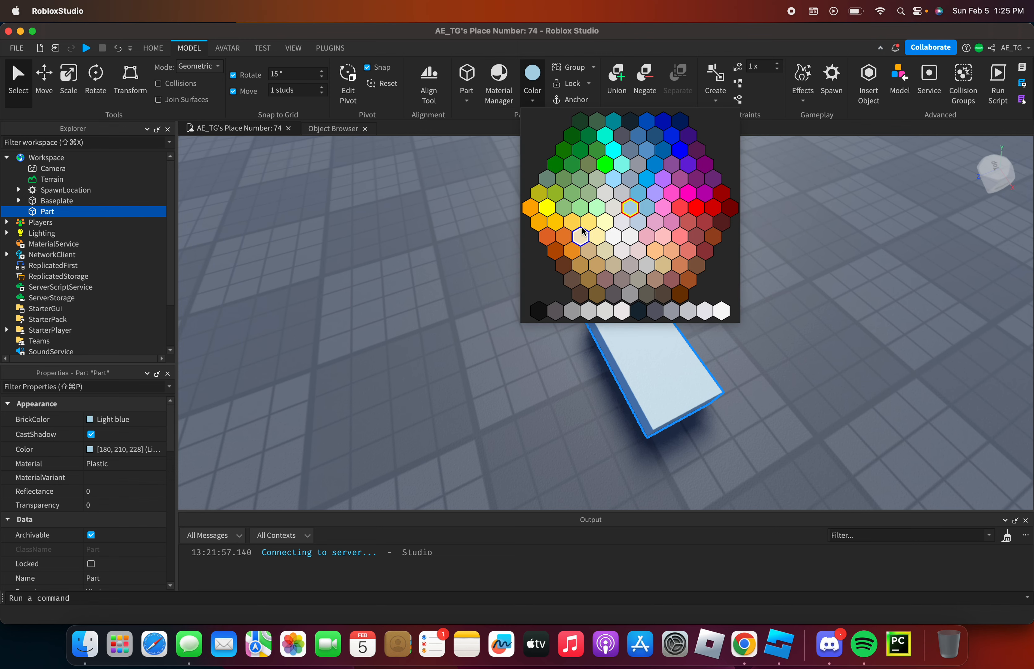
pyautogui.click(584, 207)
pyautogui.moveTo(683, 240); pyautogui.dragTo(684, 240, button='right')
pyautogui.moveTo(549, 194); pyautogui.dragTo(550, 194, button='right')
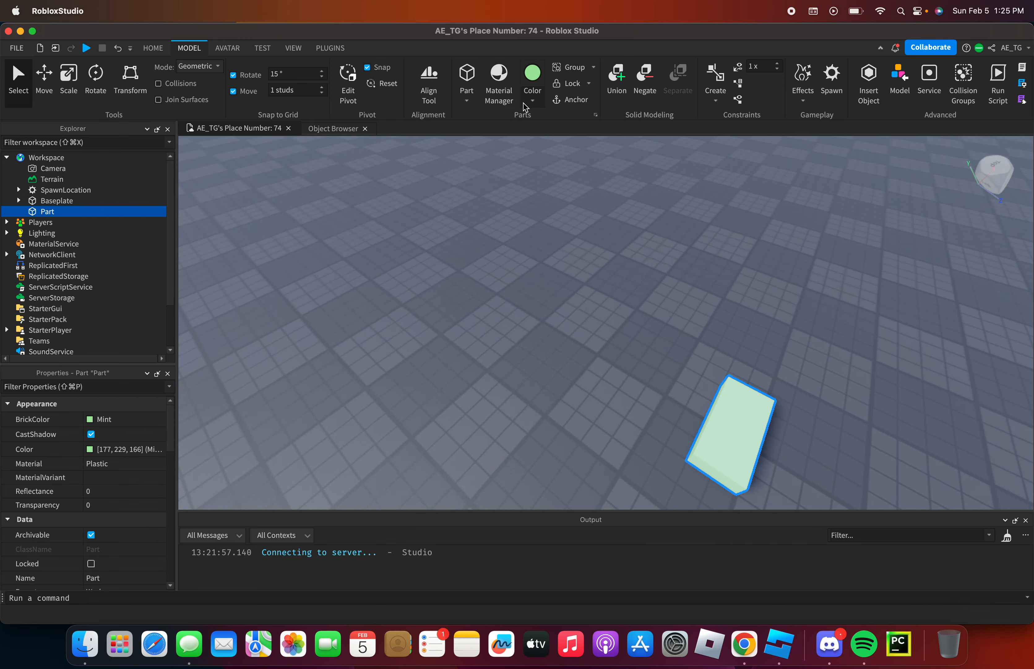
# - Change the block's color to Cyan and bring up the color palette of its BrickColor property
pyautogui.click(526, 105)
pyautogui.click(647, 185)
pyautogui.moveTo(744, 339); pyautogui.dragTo(743, 339, button='right')
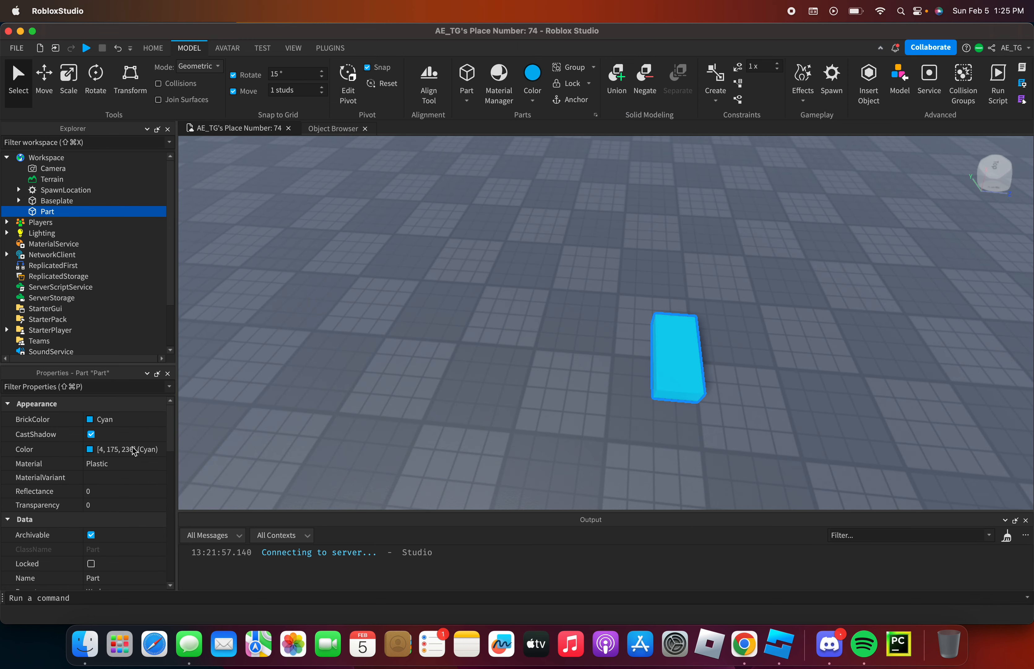
pyautogui.click(66, 419)
pyautogui.click(94, 418)
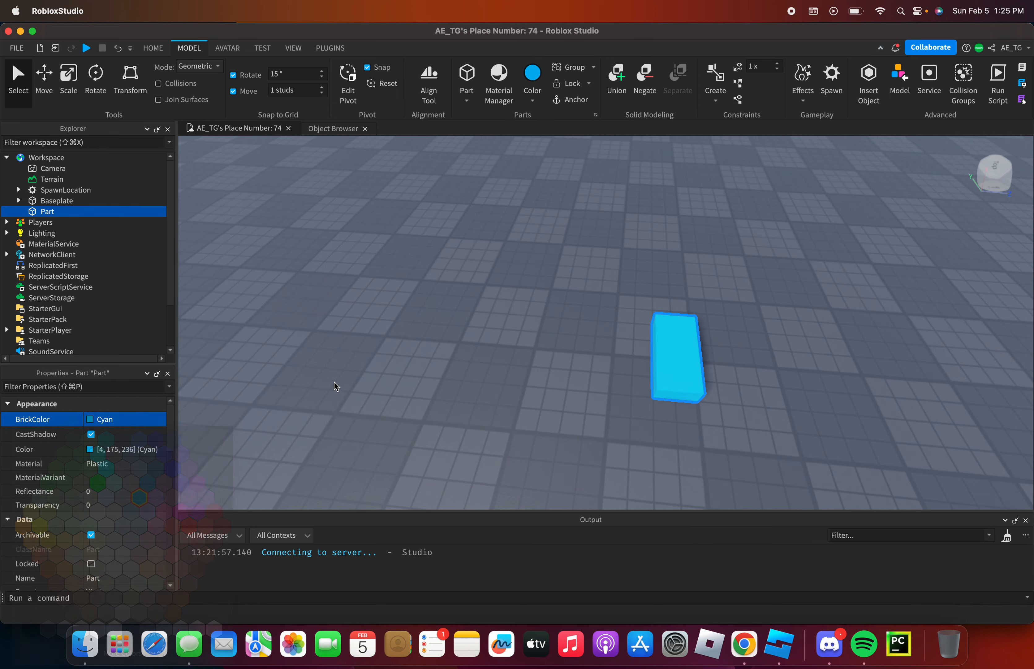
# - Set the block's Color to the custom hot pink 235, 0, 195 using the color wheel and deselect the block
pyautogui.click(124, 450)
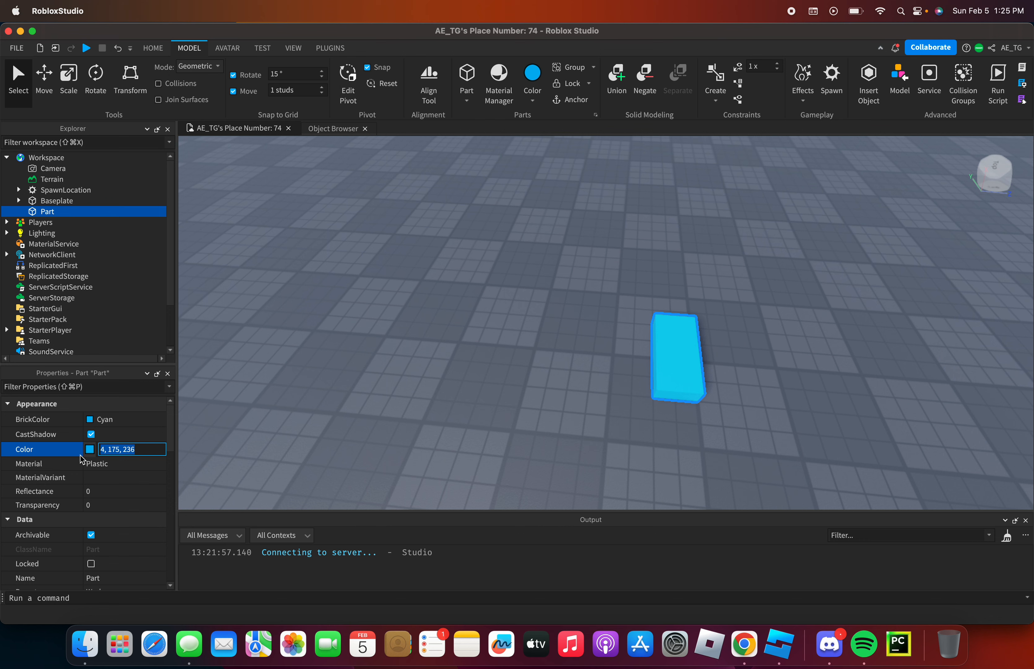
pyautogui.click(91, 450)
pyautogui.moveTo(76, 474)
pyautogui.mouseDown()
pyautogui.moveTo(102, 513)
pyautogui.moveTo(99, 495)
pyautogui.moveTo(80, 533)
pyautogui.moveTo(100, 527)
pyautogui.mouseUp()
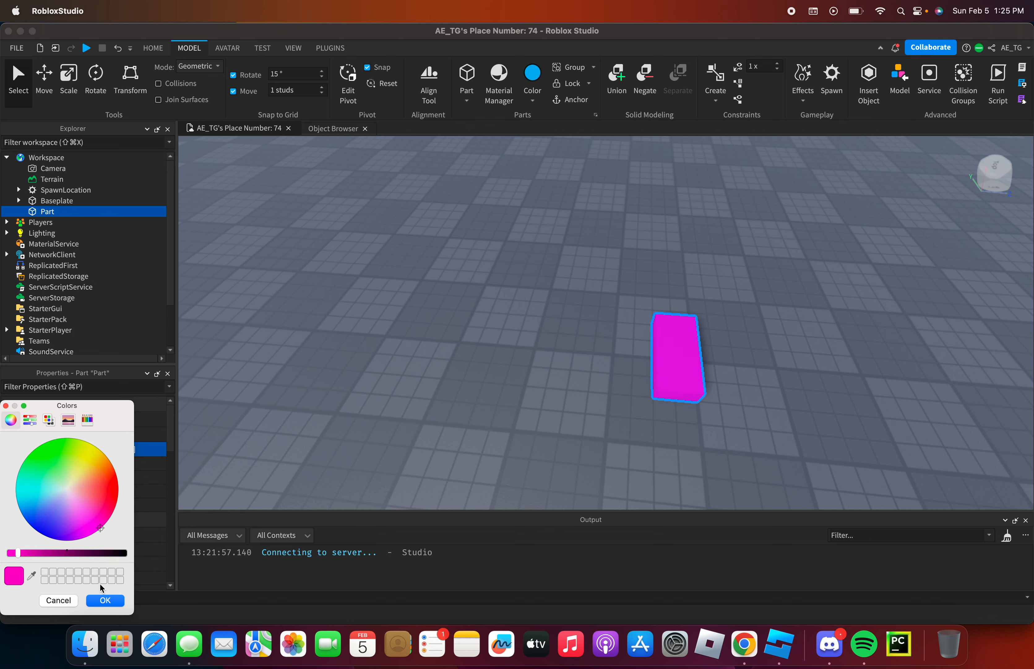
pyautogui.click(96, 602)
pyautogui.click(372, 407)
pyautogui.moveTo(374, 407); pyautogui.dragTo(374, 407, button='right')
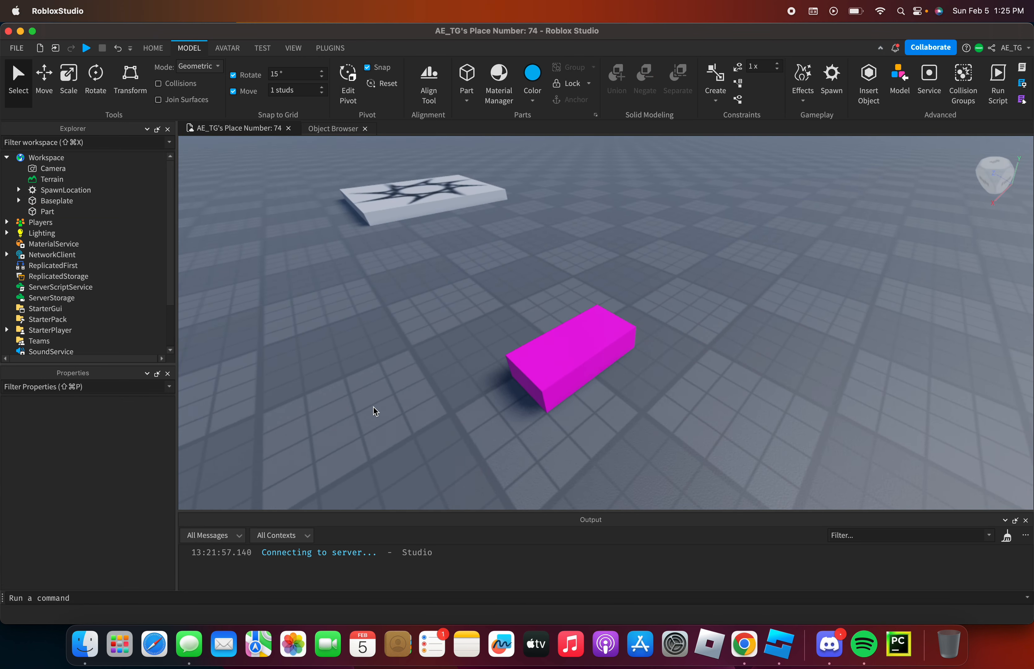
# - Select the pink block, browse the materials in the Material Manager and pick Concrete
pyautogui.click(549, 374)
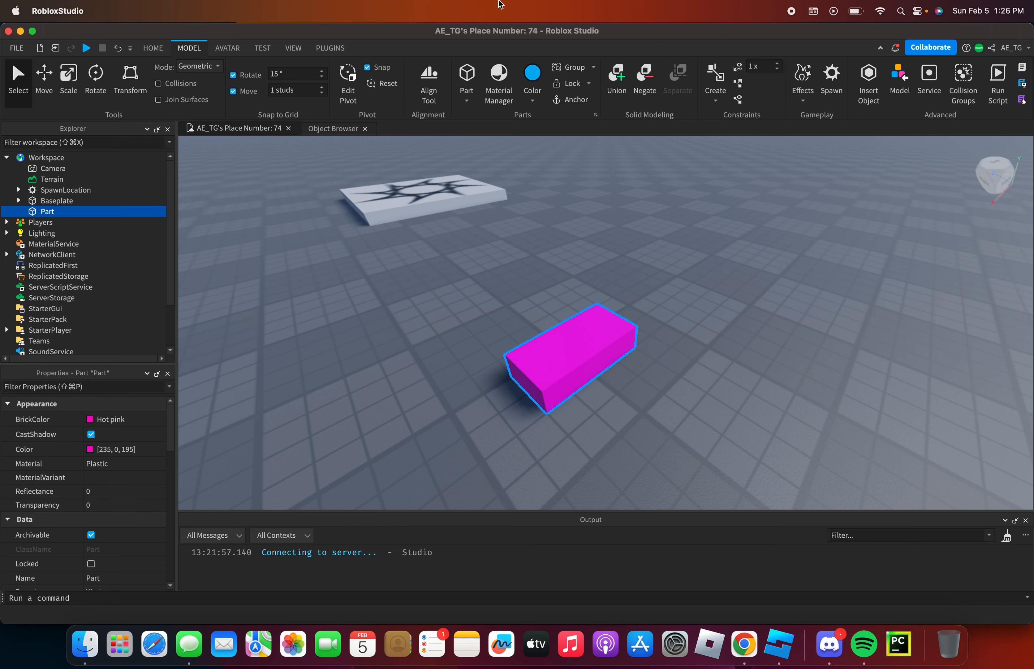
pyautogui.click(497, 81)
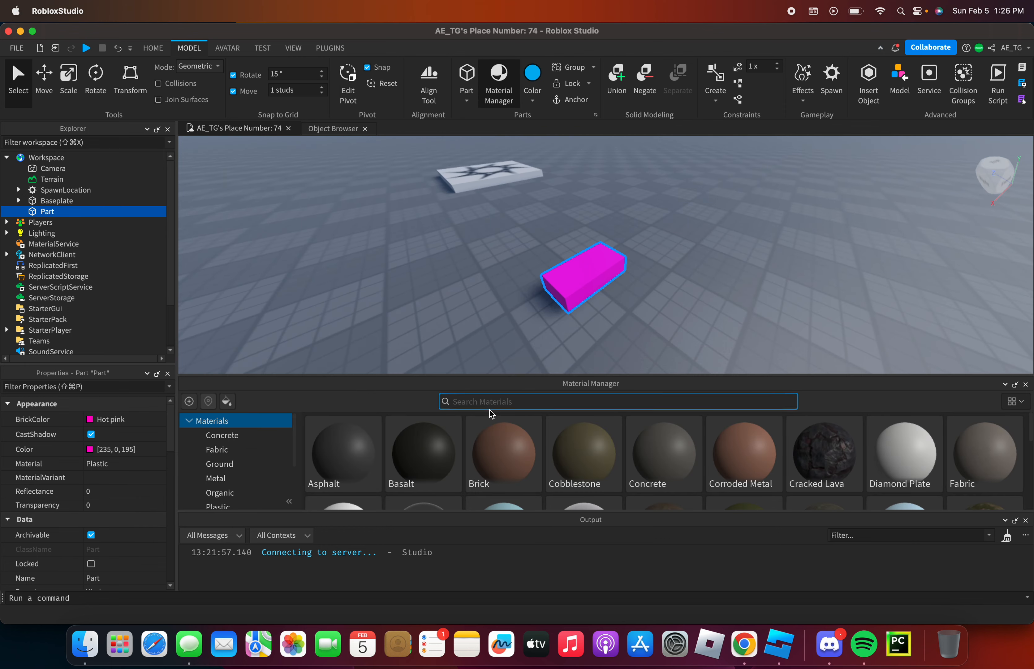
pyautogui.scroll(-5, 437, 451)
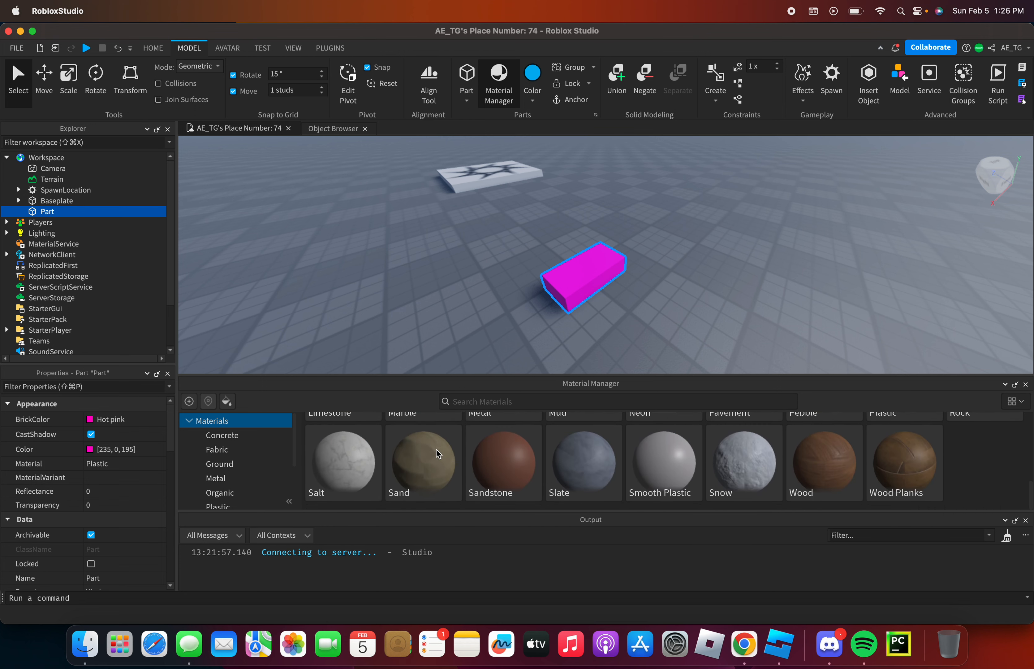
pyautogui.scroll(5, 437, 449)
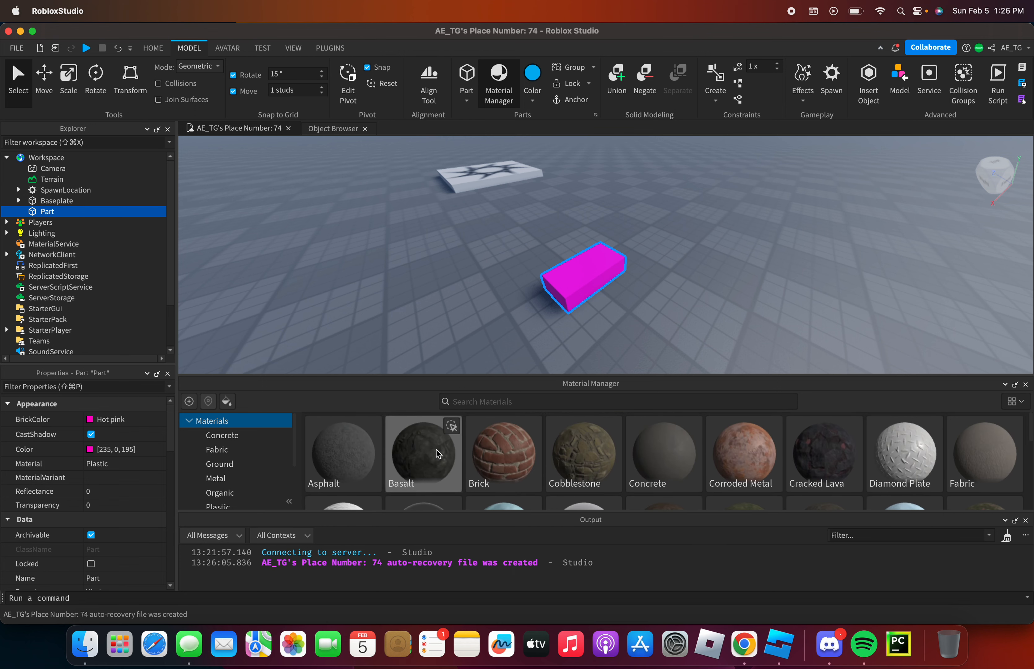
pyautogui.click(650, 434)
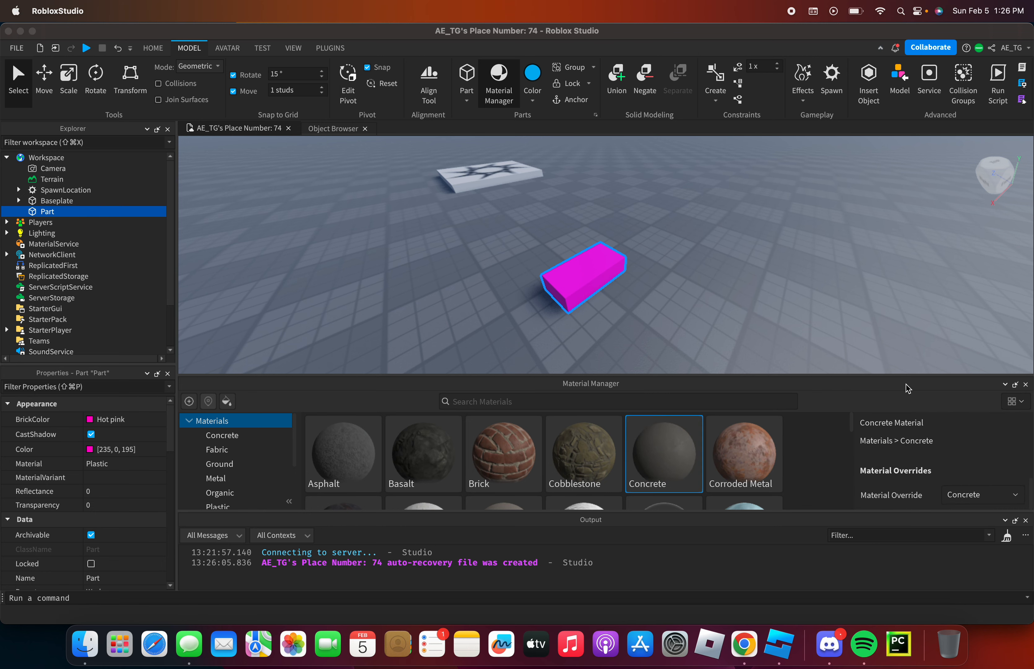
# - Detach the Material Manager into a larger floating window and check the Material Override options of Concrete
pyautogui.moveTo(908, 388); pyautogui.dragTo(879, 302)
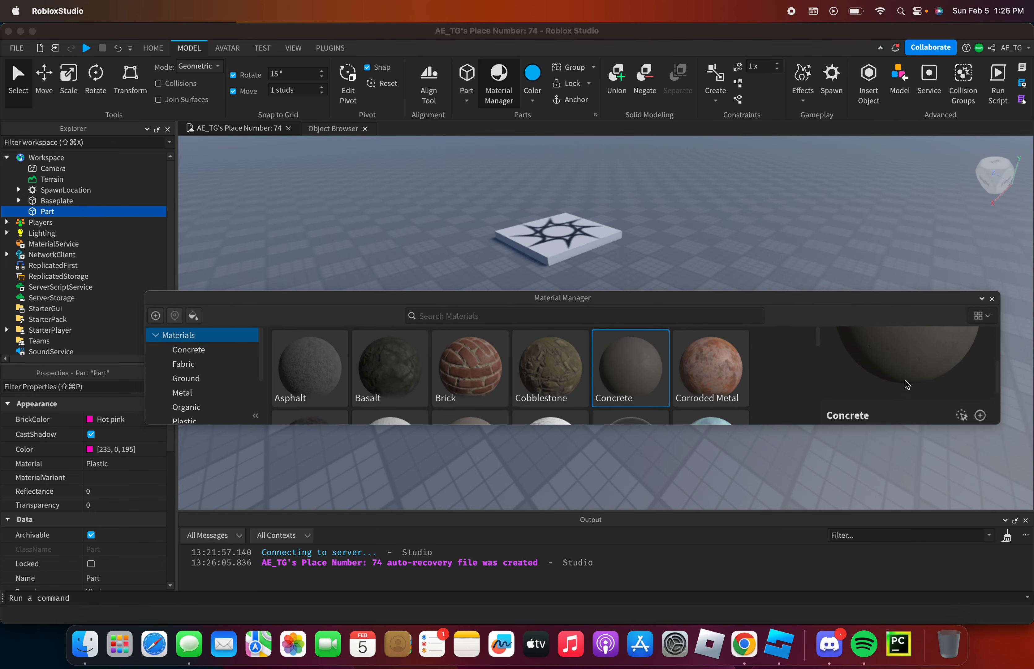
pyautogui.scroll(-3, 907, 385)
pyautogui.scroll(3, 935, 385)
pyautogui.scroll(-3, 971, 386)
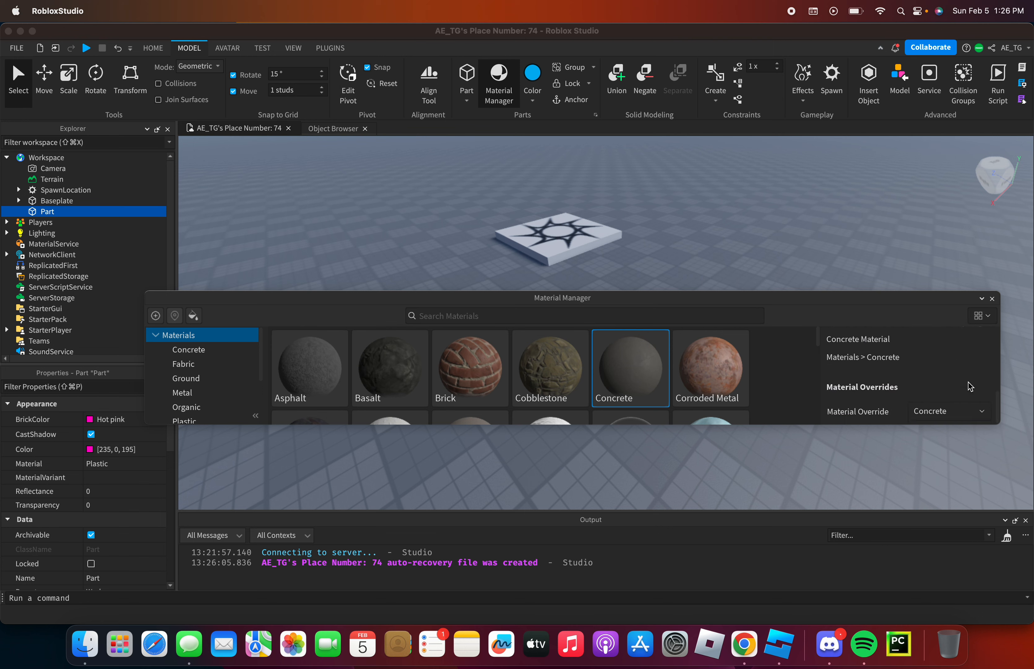
pyautogui.scroll(-1, 971, 386)
pyautogui.click(949, 414)
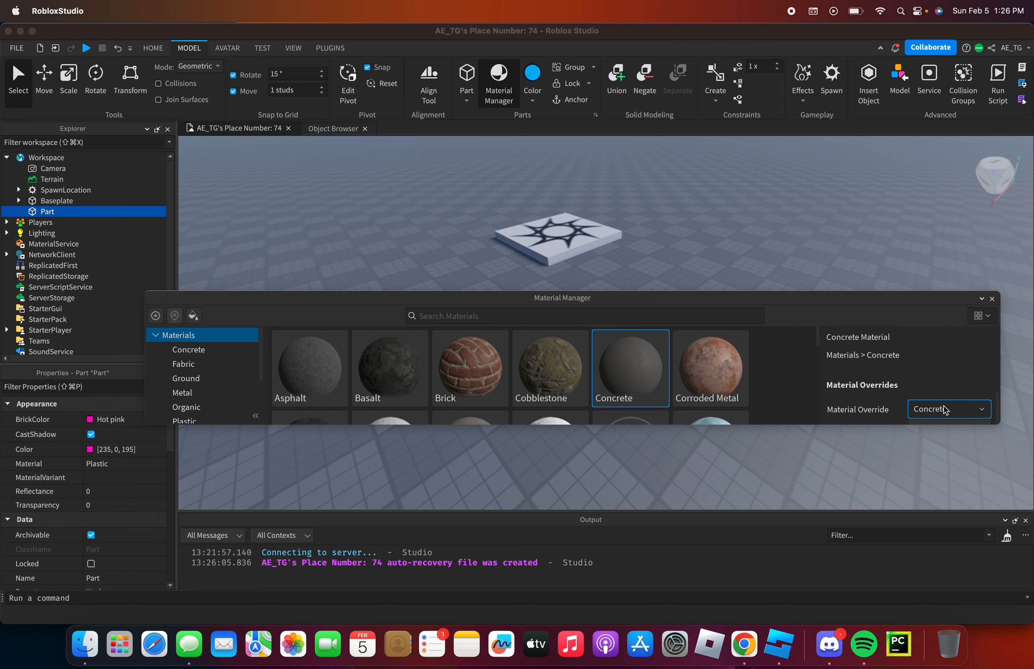
pyautogui.scroll(5, 945, 378)
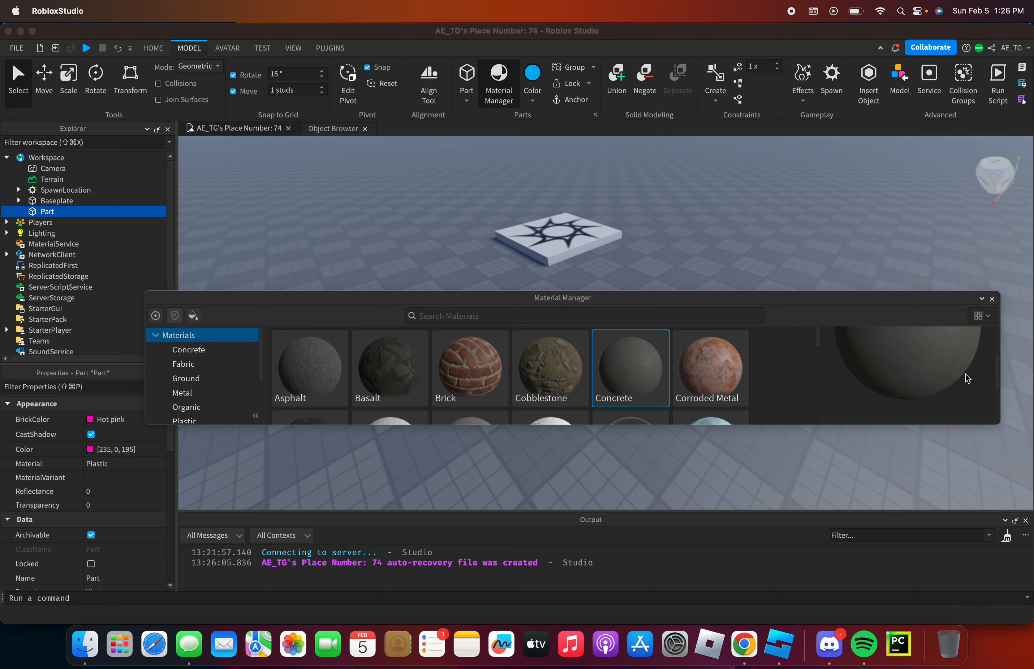
pyautogui.moveTo(783, 453); pyautogui.dragTo(790, 556)
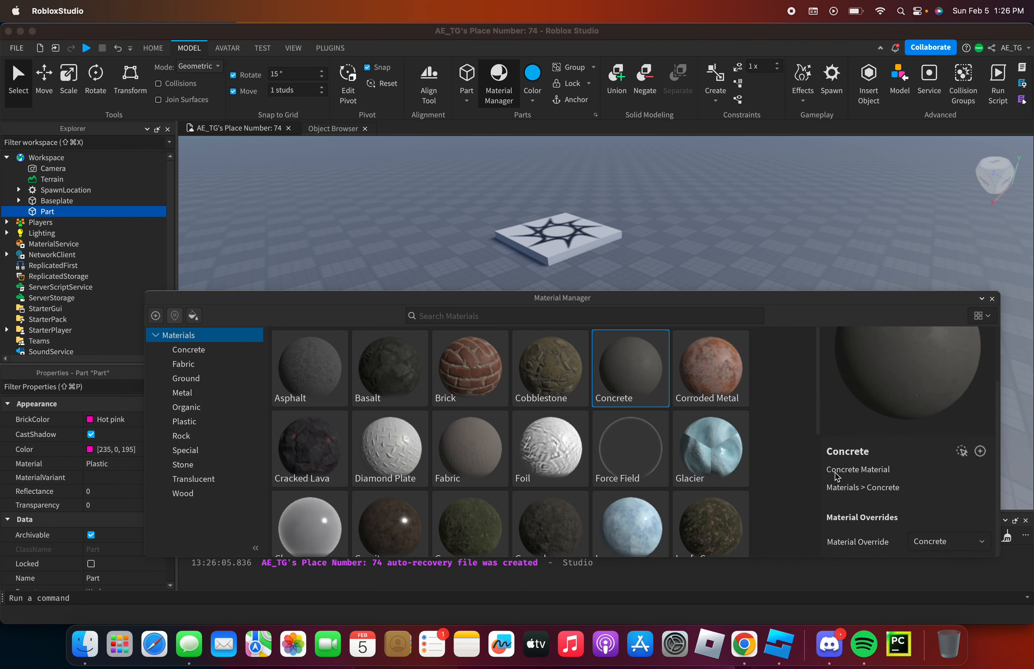
pyautogui.click(925, 541)
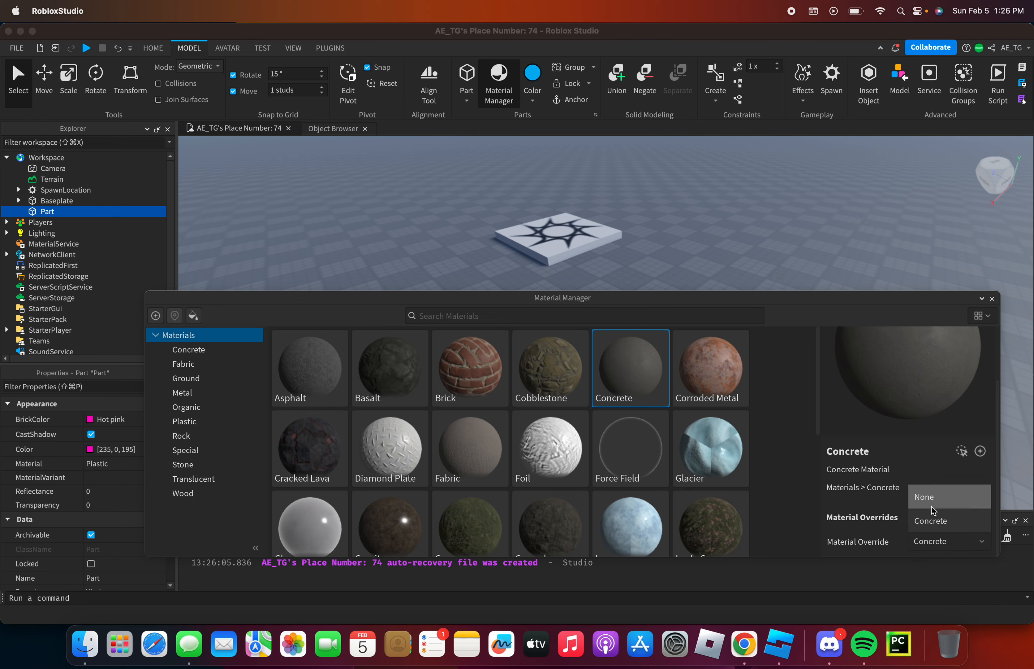
pyautogui.click(934, 546)
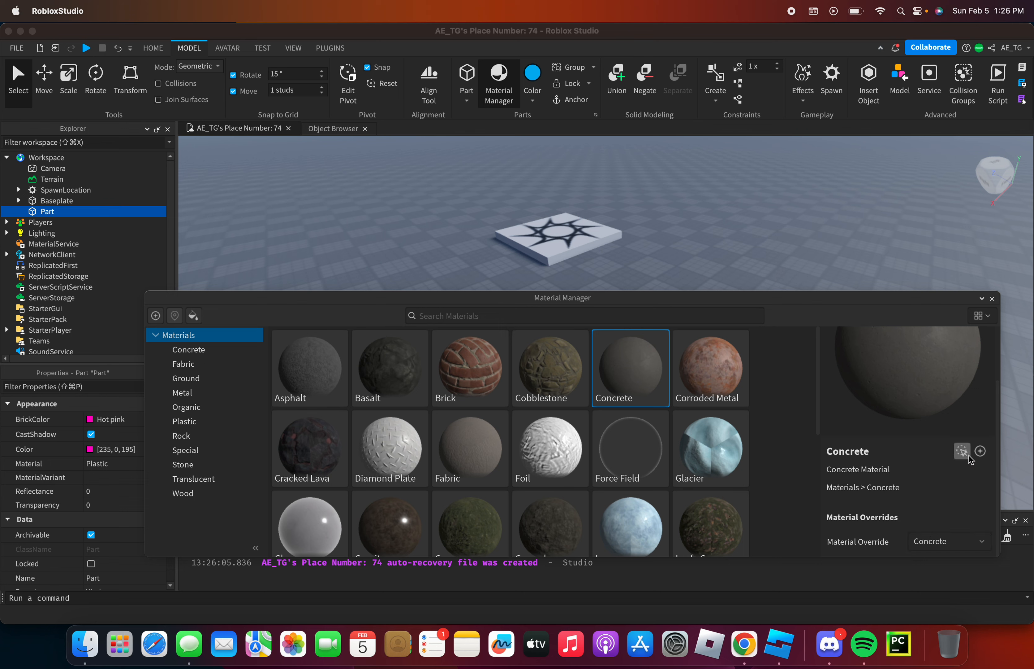
# - Apply the Concrete material to the block, create a Concrete material variant and review its texture map settings
pyautogui.moveTo(818, 204); pyautogui.dragTo(818, 204, button='right')
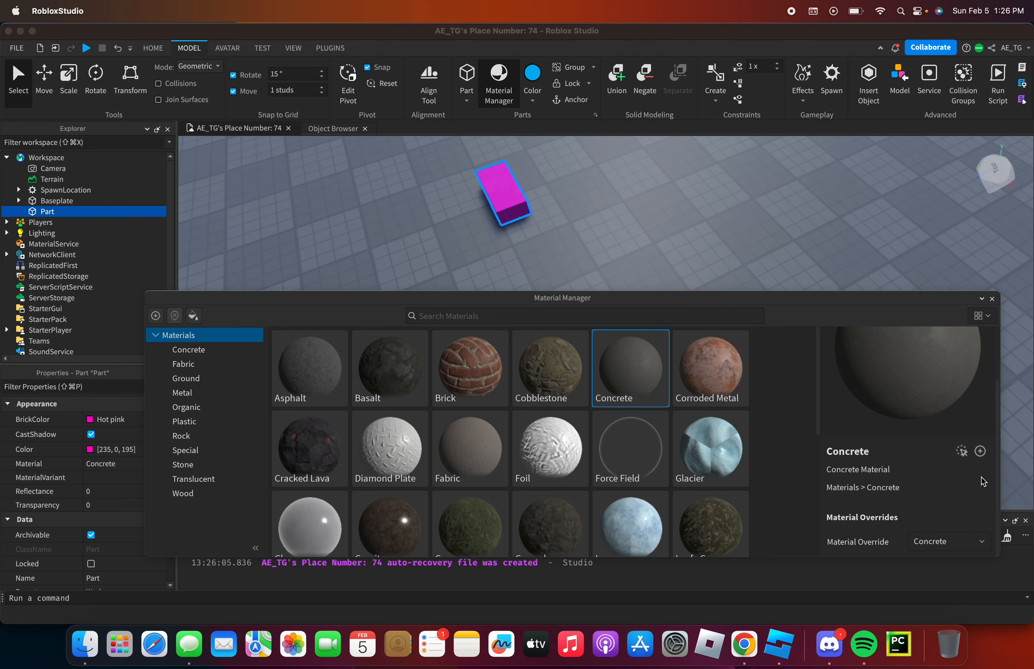
pyautogui.click(980, 457)
pyautogui.scroll(-5, 908, 482)
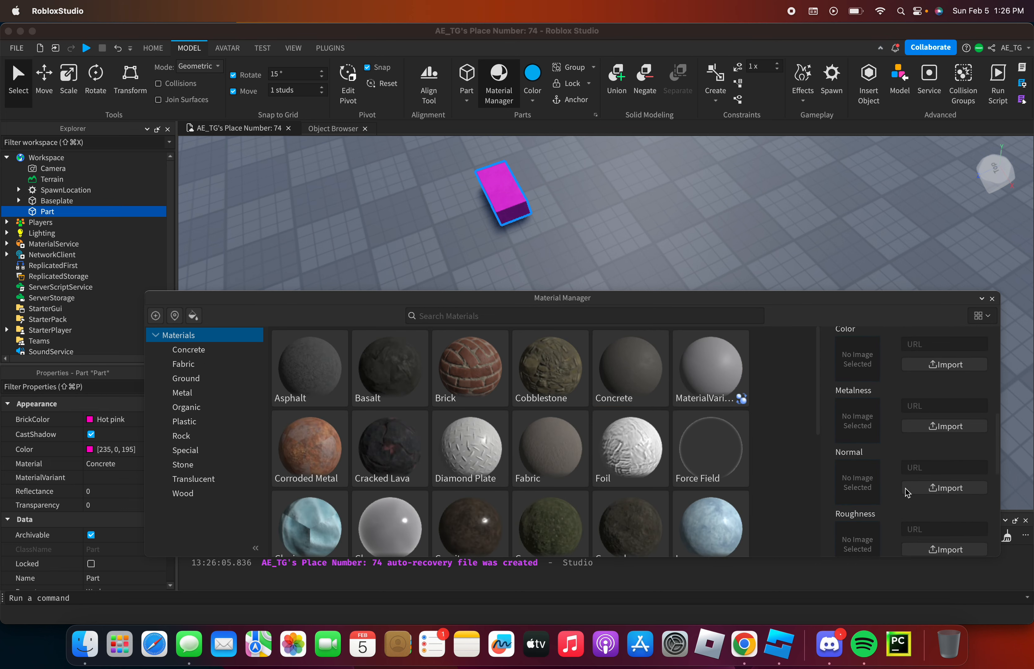
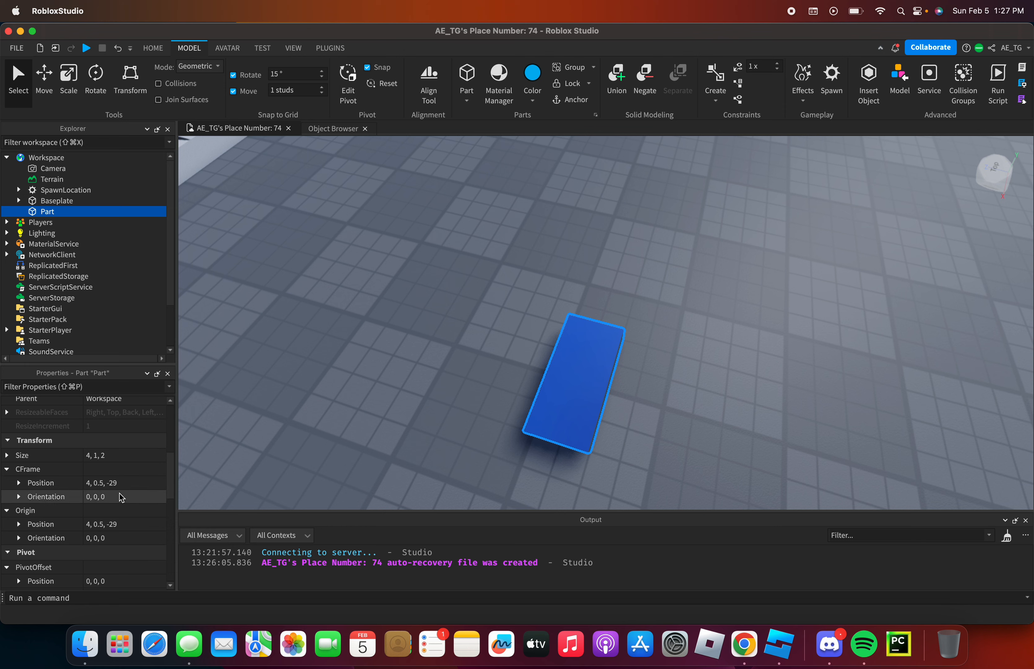
# - Try a Reflectance of 0.5 on the block, view it from another angle and set the Reflectance to 0
pyautogui.scroll(-10, 129, 413)
pyautogui.scroll(15, 127, 413)
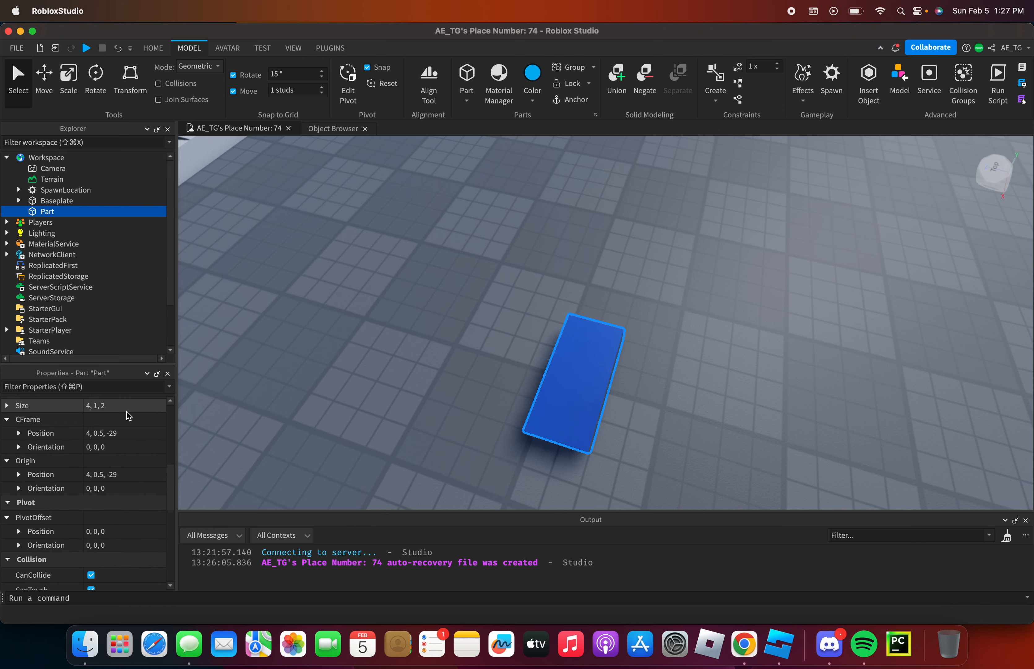
pyautogui.click(159, 493)
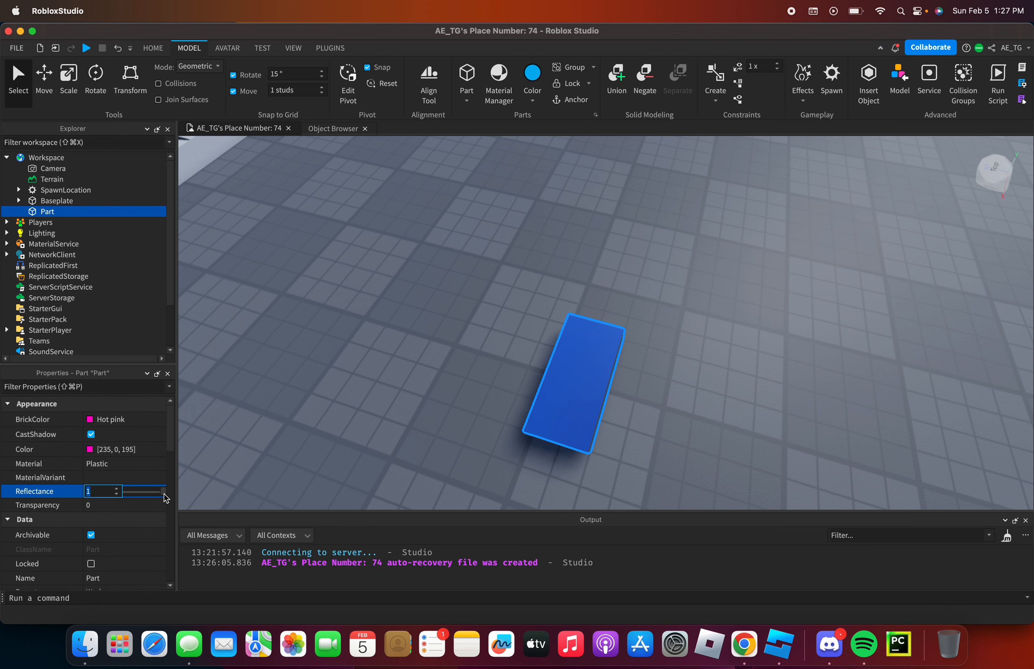
pyautogui.moveTo(166, 497); pyautogui.dragTo(144, 493)
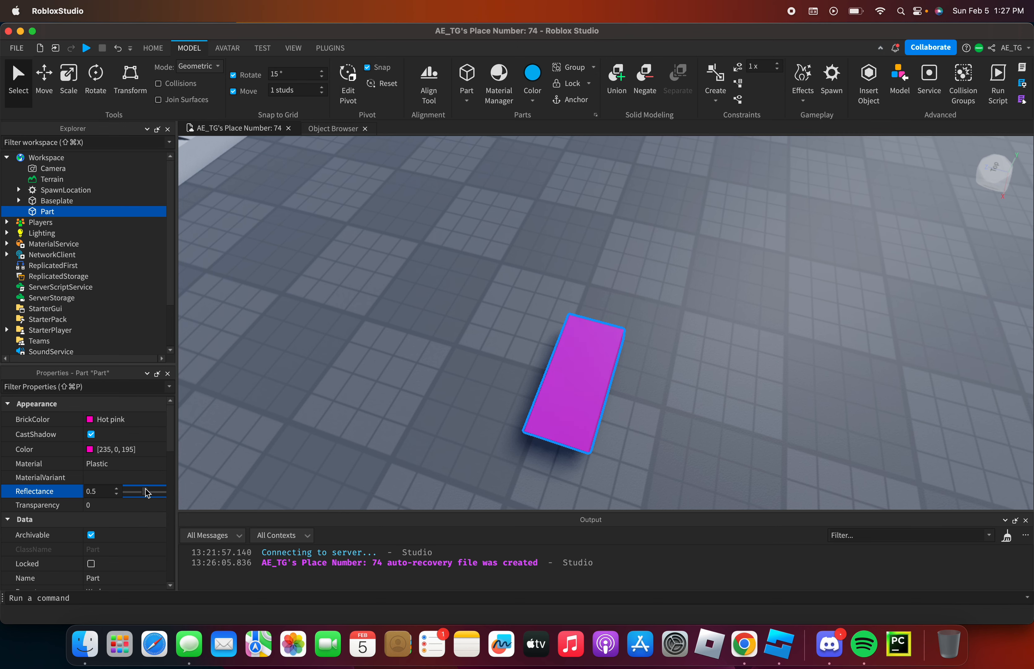
pyautogui.moveTo(356, 418); pyautogui.dragTo(356, 417, button='right')
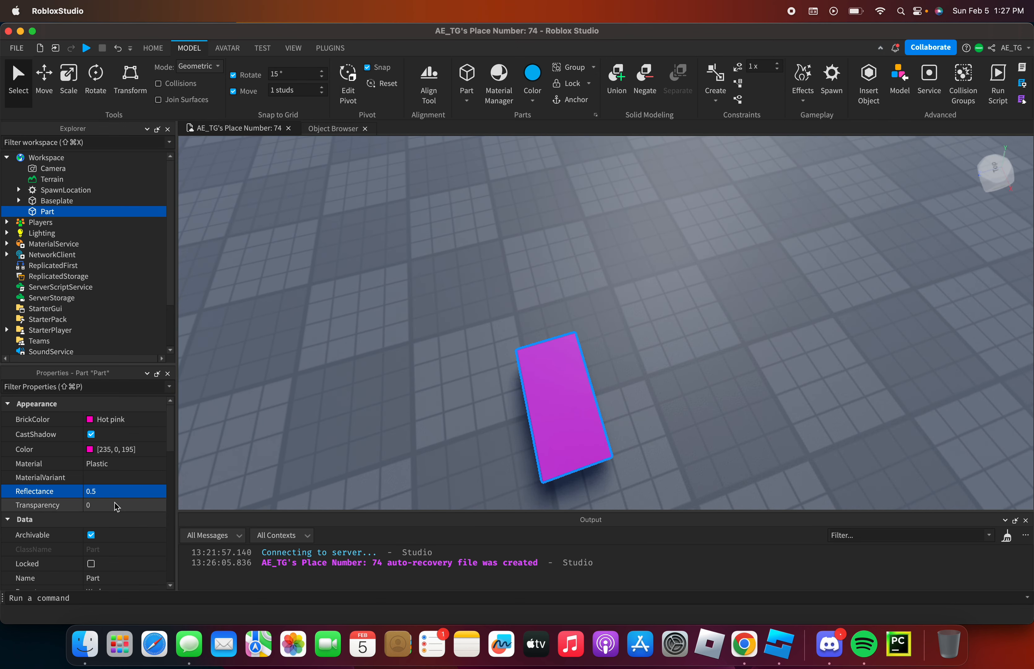
pyautogui.click(104, 493)
pyautogui.moveTo(140, 496); pyautogui.dragTo(132, 496)
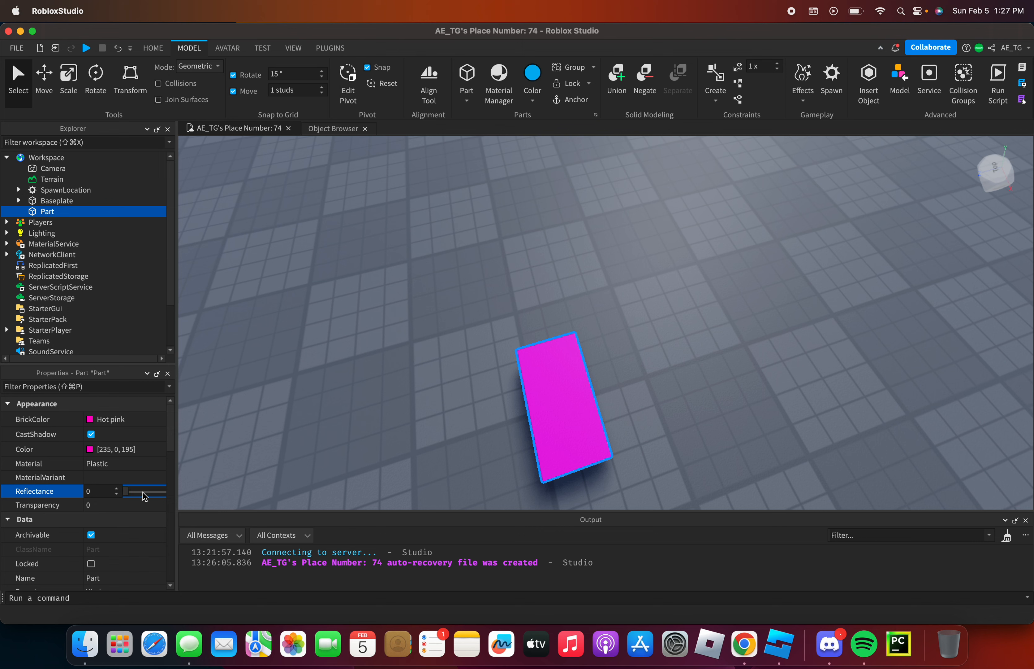
# - Make the block fully transparent with a Transparency of 1, return it to 0 and reselect the block
pyautogui.click(141, 505)
pyautogui.moveTo(133, 507); pyautogui.dragTo(222, 496)
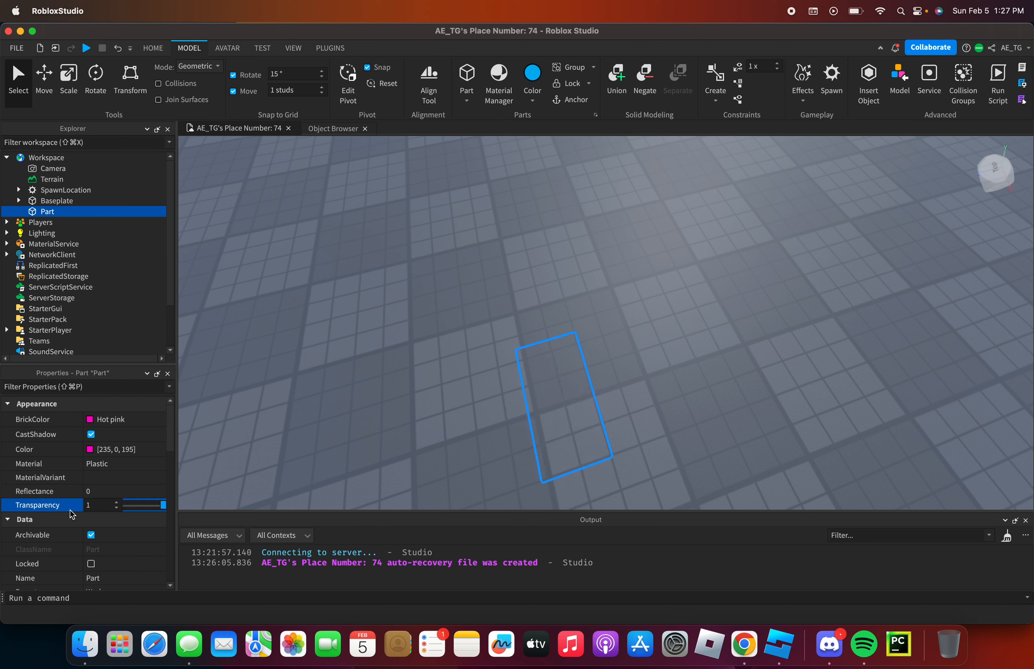
pyautogui.moveTo(163, 505); pyautogui.dragTo(125, 505)
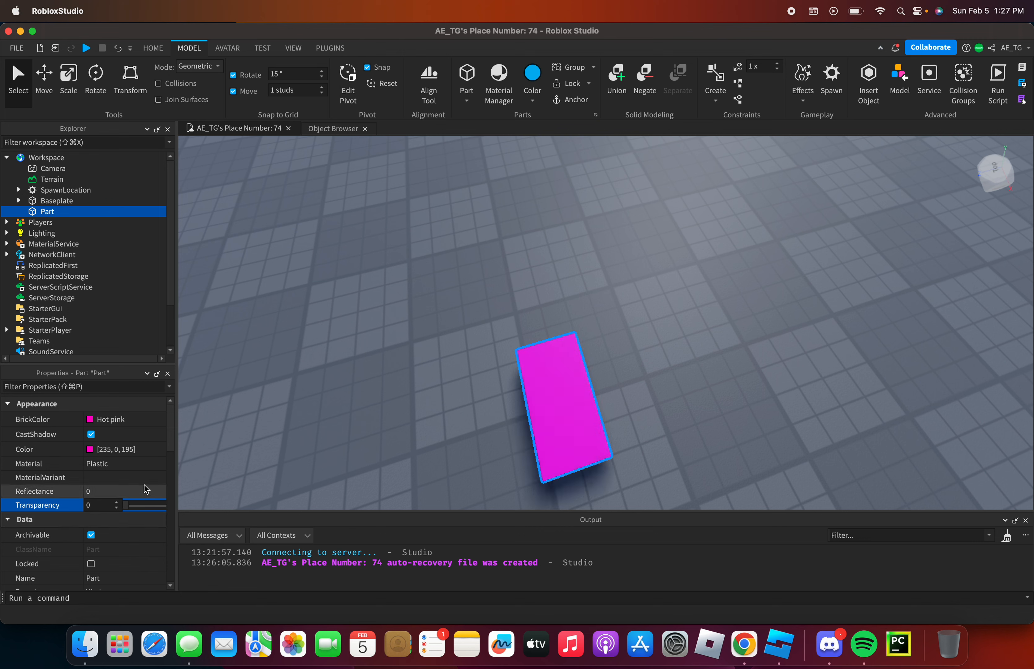
pyautogui.click(379, 452)
pyautogui.click(586, 396)
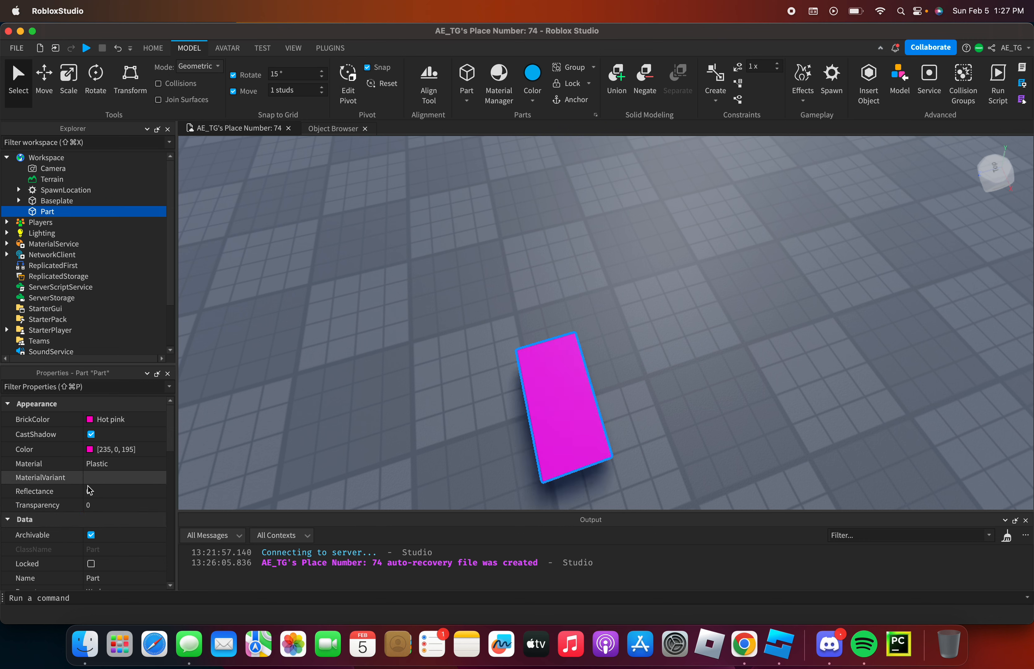
# - Look through the block's transform, pivot and collision properties and view the block from several angles
pyautogui.scroll(-10, 88, 494)
pyautogui.scroll(-3, 88, 494)
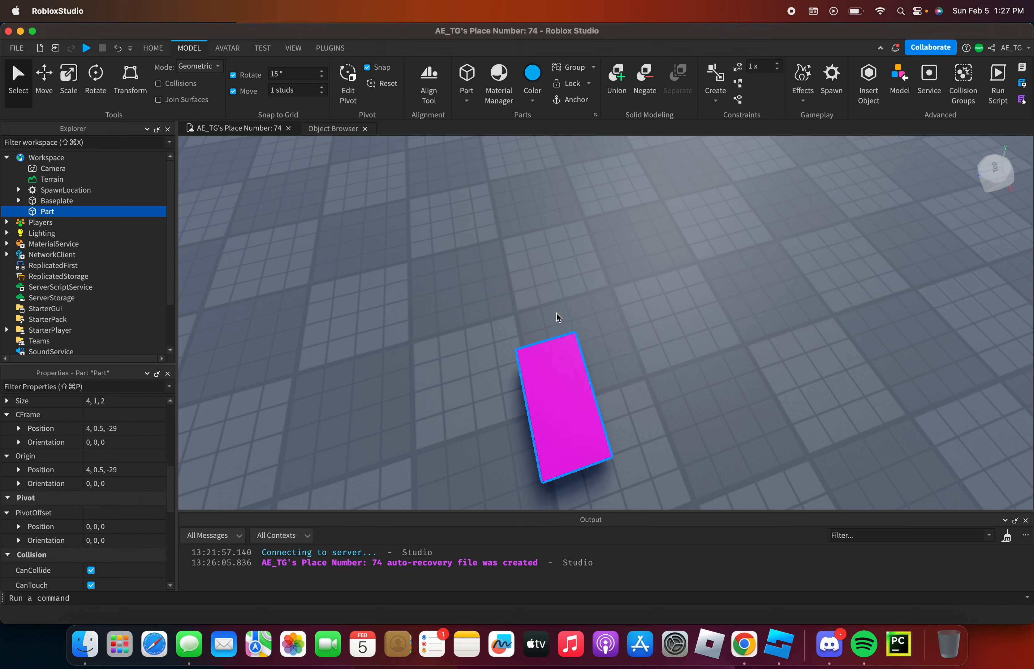
pyautogui.click(311, 194)
pyautogui.click(570, 430)
pyautogui.moveTo(570, 430); pyautogui.dragTo(400, 288, button='right')
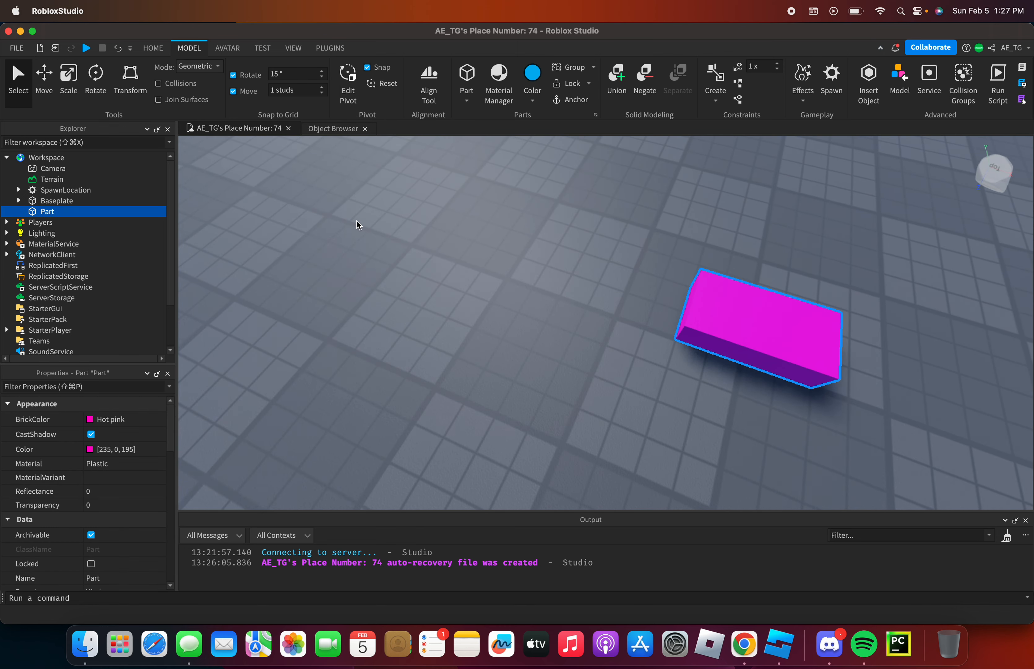
pyautogui.moveTo(357, 220); pyautogui.dragTo(323, 243, button='right')
pyautogui.moveTo(569, 393); pyautogui.dragTo(594, 420)
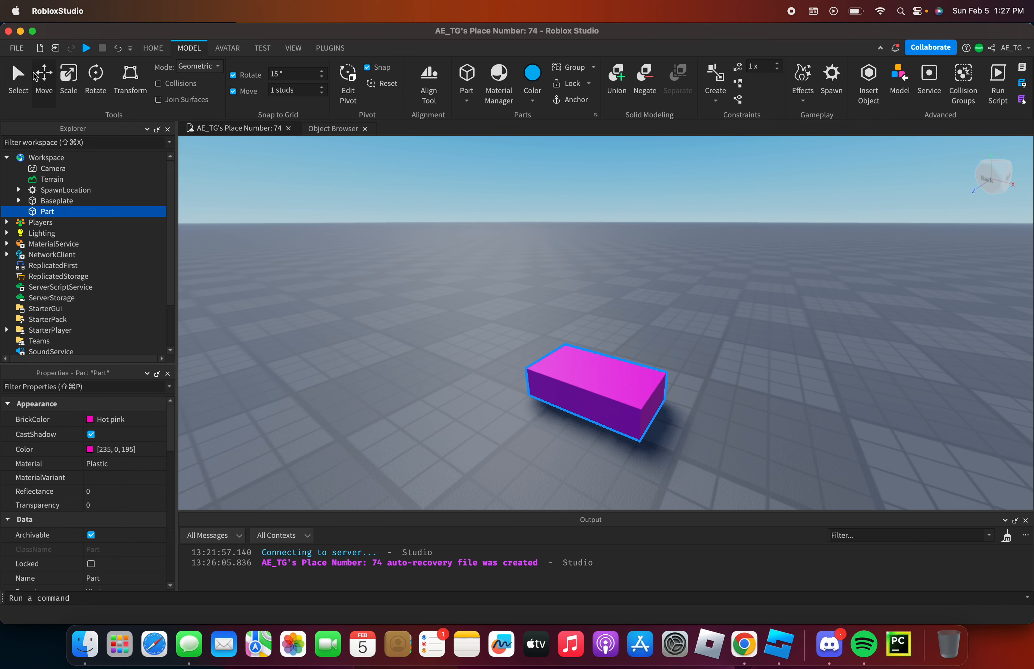
# - Preview the Move, Scale, Rotate and Transform tools on the block and return to the Select tool
pyautogui.click(42, 79)
pyautogui.click(69, 80)
pyautogui.click(96, 81)
pyautogui.click(132, 81)
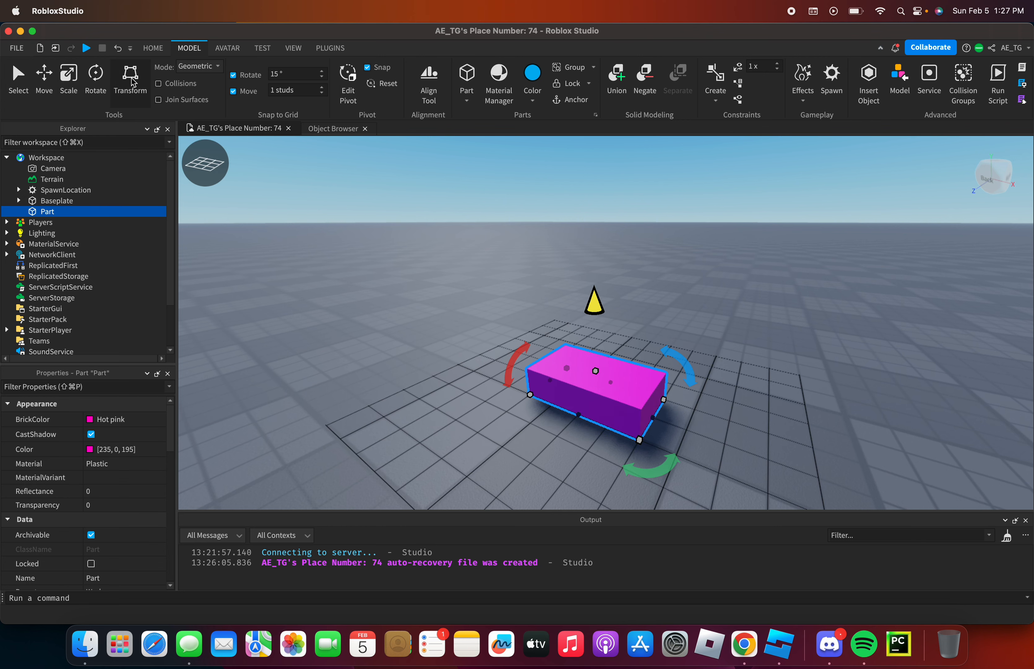
pyautogui.click(15, 85)
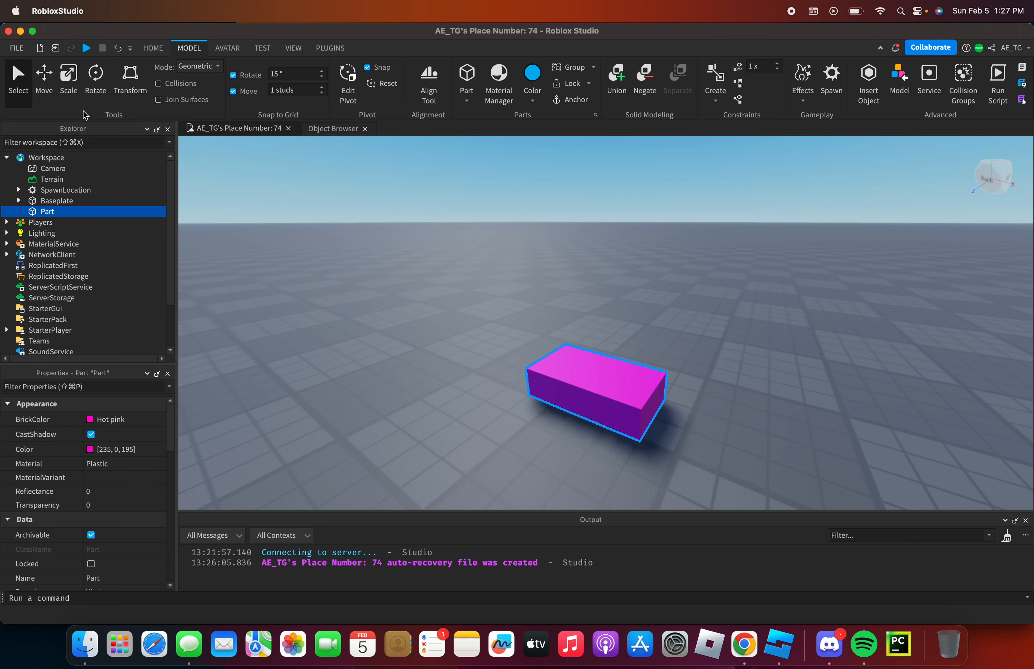
# - View the block from above and cycle its handles through Move, Scale and Rotate, ending with the Transform tool active
pyautogui.moveTo(228, 201); pyautogui.dragTo(229, 202, button='right')
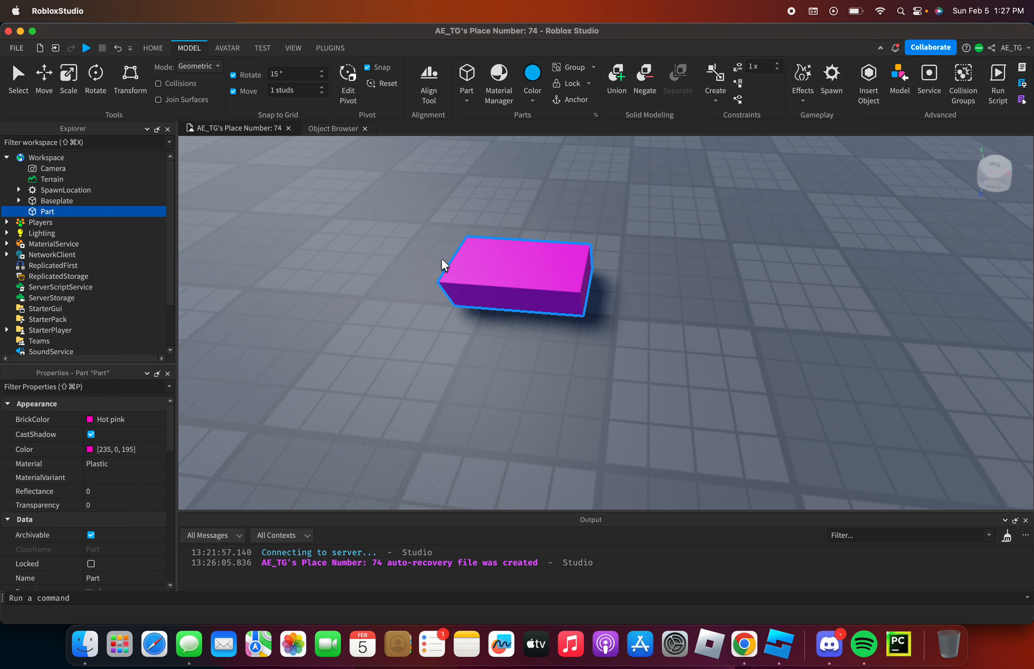
pyautogui.press('super+2')
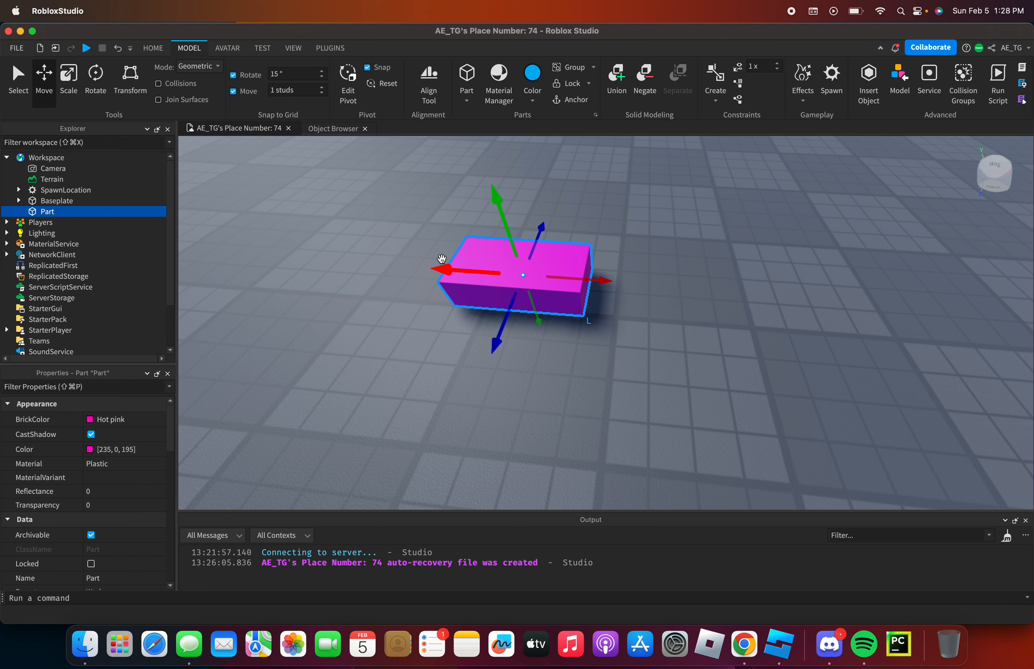
pyautogui.press('super+3')
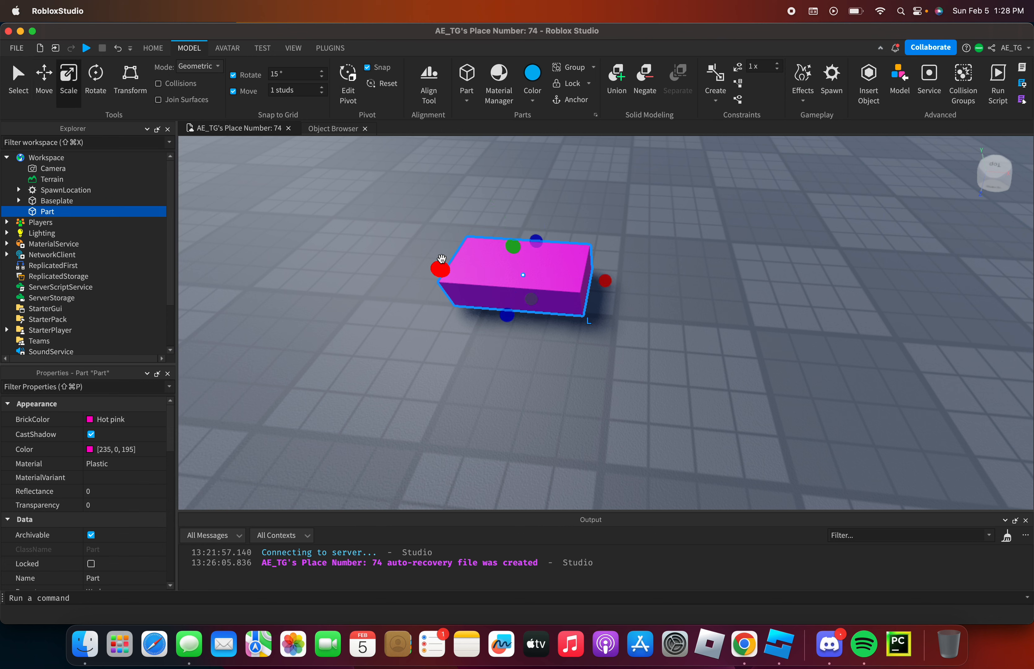
pyautogui.press('super+4')
pyautogui.press('super+3')
pyautogui.press('super+4')
pyautogui.press('super+5')
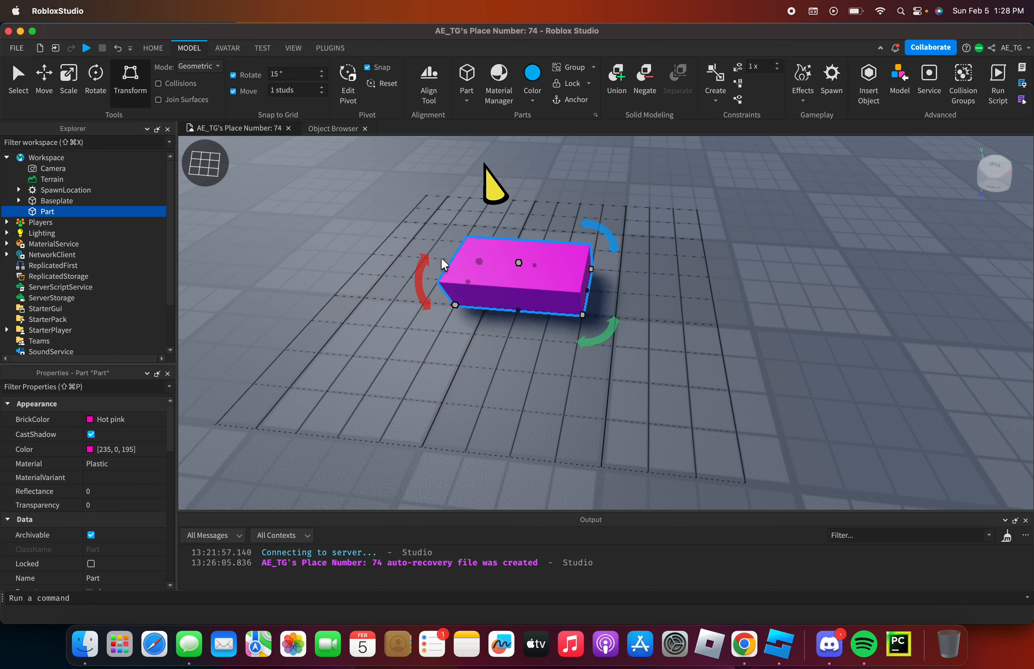
# - Focus on the pink block and move it across the baseplate with the Move tool
pyautogui.press('f')
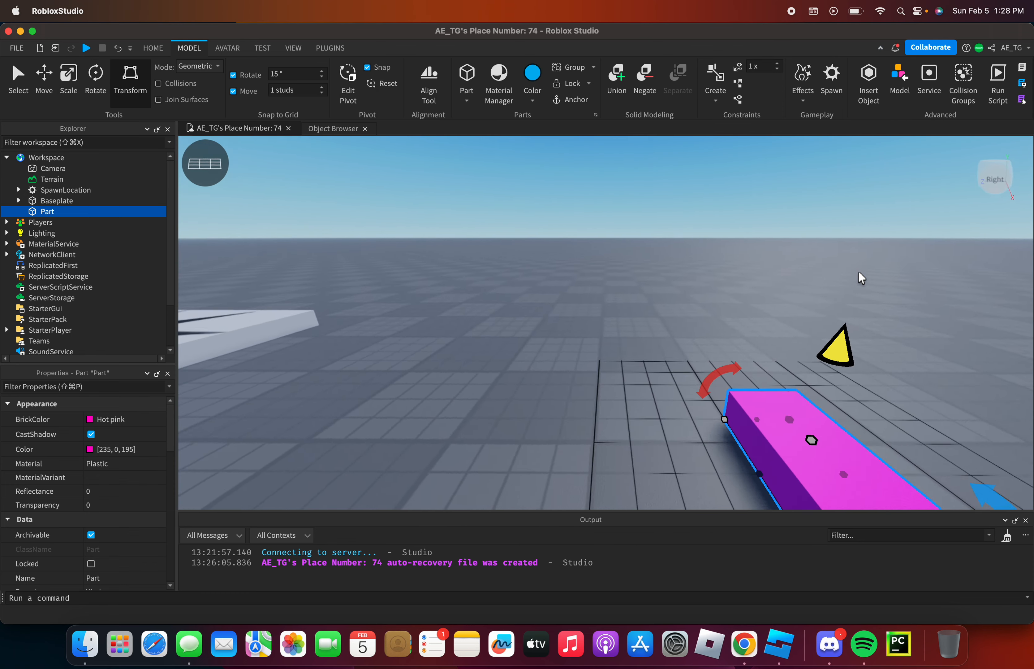
pyautogui.press('super+1')
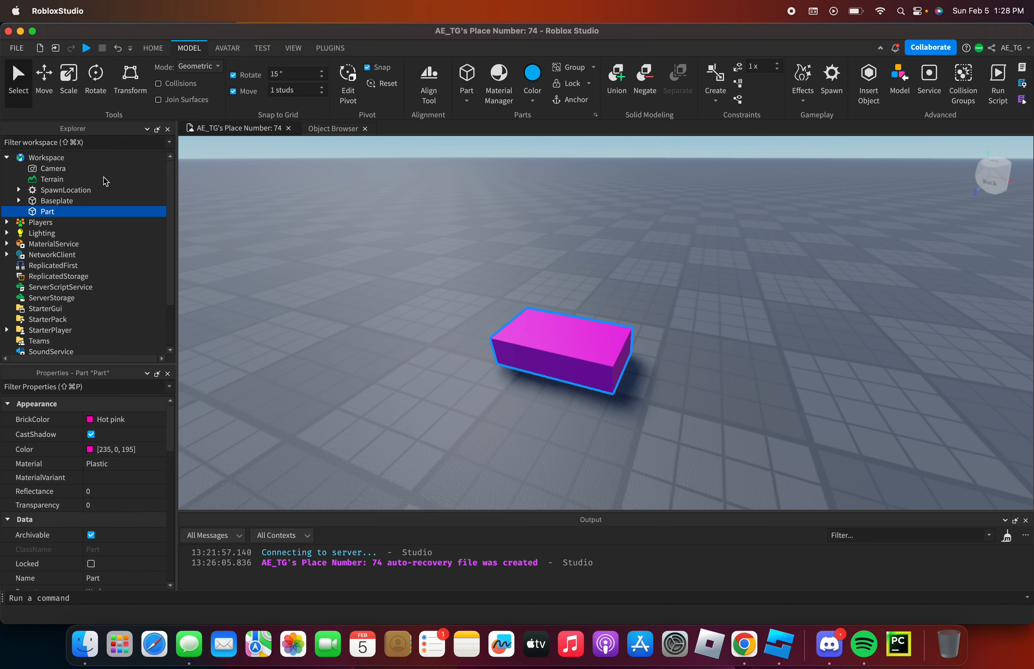
pyautogui.press('super+2')
pyautogui.click(526, 400)
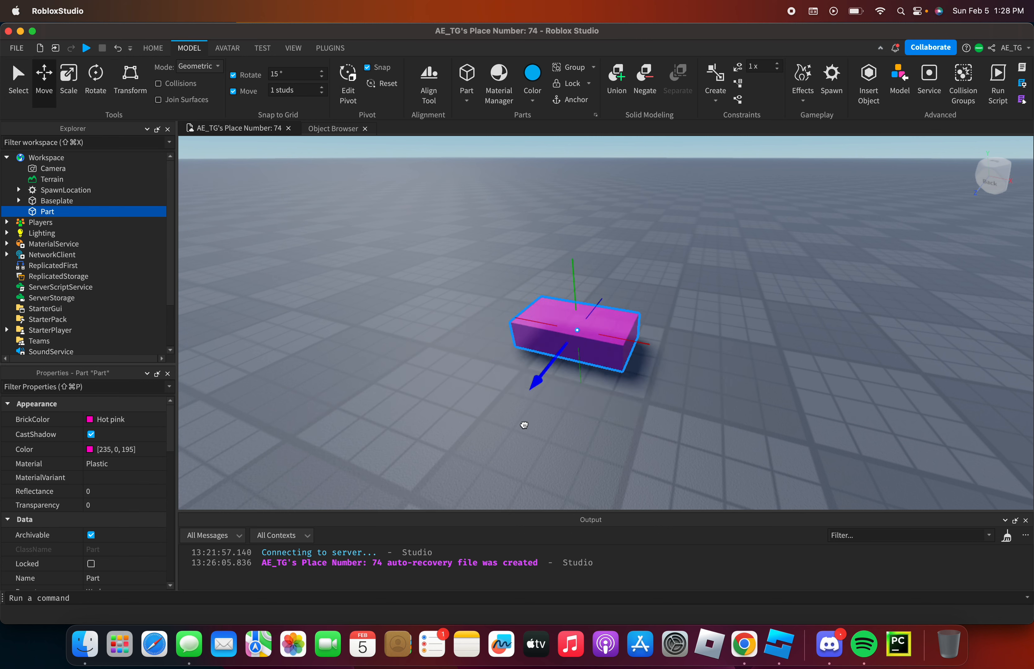
pyautogui.click(648, 372)
pyautogui.click(621, 358)
pyautogui.moveTo(638, 363); pyautogui.dragTo(610, 382)
# - Enlarge the pink block with the Scale tool and tilt it with the Rotate tool
pyautogui.press('super+3')
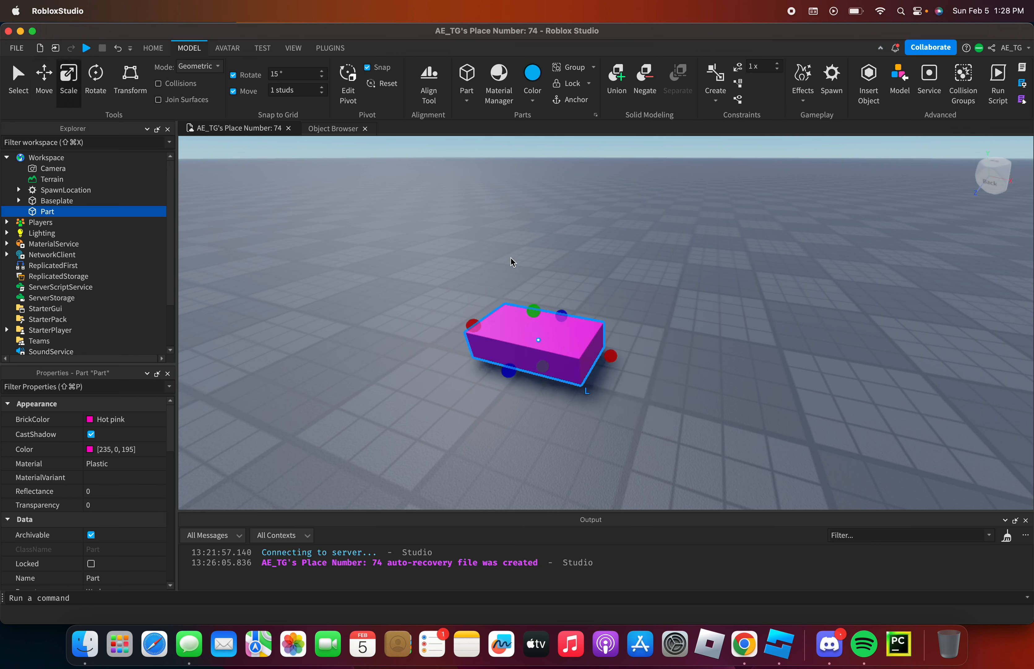
pyautogui.moveTo(532, 309); pyautogui.dragTo(474, 362)
pyautogui.press('super+4')
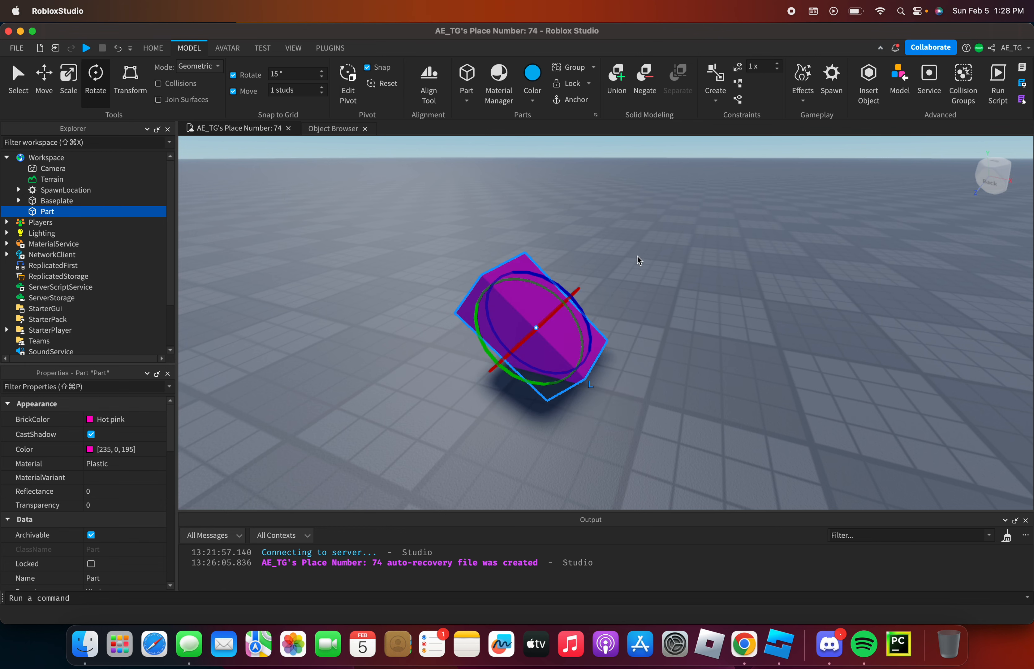
pyautogui.click(640, 259)
pyautogui.moveTo(639, 259)
pyautogui.mouseDown(button='right')
pyautogui.moveTo(638, 250)
pyautogui.moveTo(643, 270)
pyautogui.mouseUp(button='right')
pyautogui.moveTo(649, 321); pyautogui.dragTo(478, 372)
pyautogui.moveTo(528, 263); pyautogui.dragTo(496, 256, button='right')
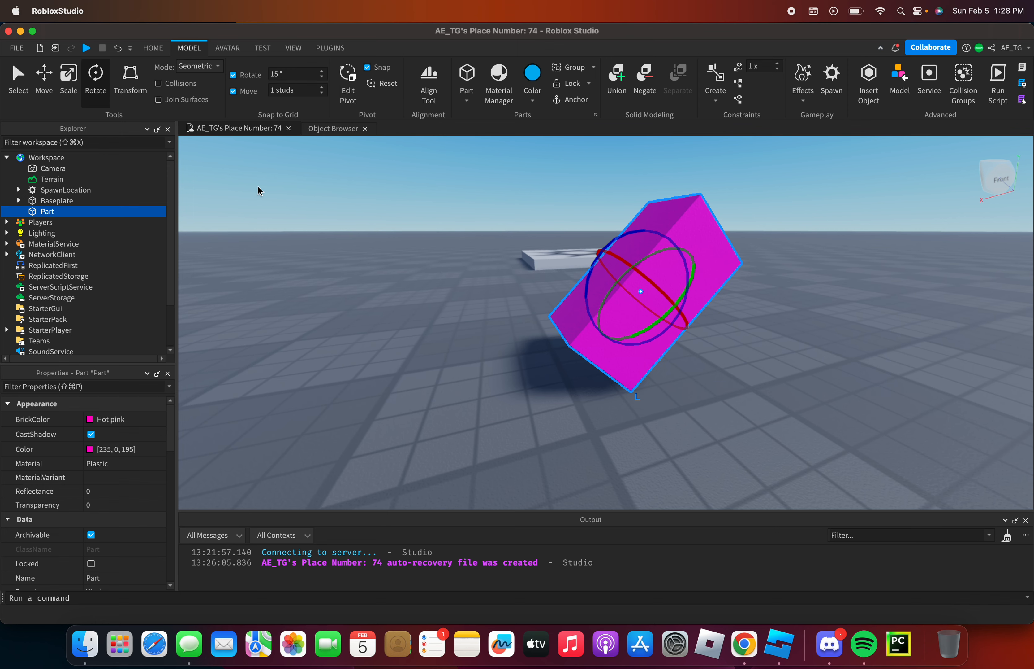
# - Turn on Join Surfaces and move the pink block next to the SpawnLocation
pyautogui.click(158, 100)
pyautogui.moveTo(200, 149); pyautogui.dragTo(301, 238, button='right')
pyautogui.scroll(-5, 301, 239)
pyautogui.moveTo(359, 293); pyautogui.dragTo(504, 326)
pyautogui.click(699, 313)
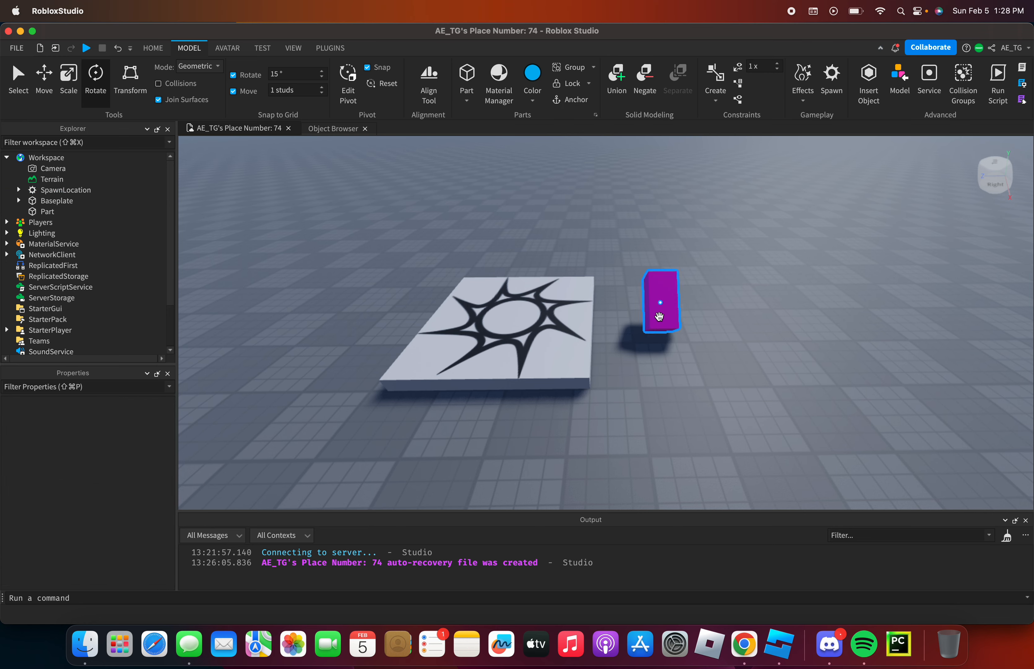
pyautogui.moveTo(659, 316); pyautogui.dragTo(621, 360)
pyautogui.moveTo(678, 370); pyautogui.dragTo(681, 374, button='right')
pyautogui.scroll(5, 674, 371)
pyautogui.scroll(-5, 676, 396)
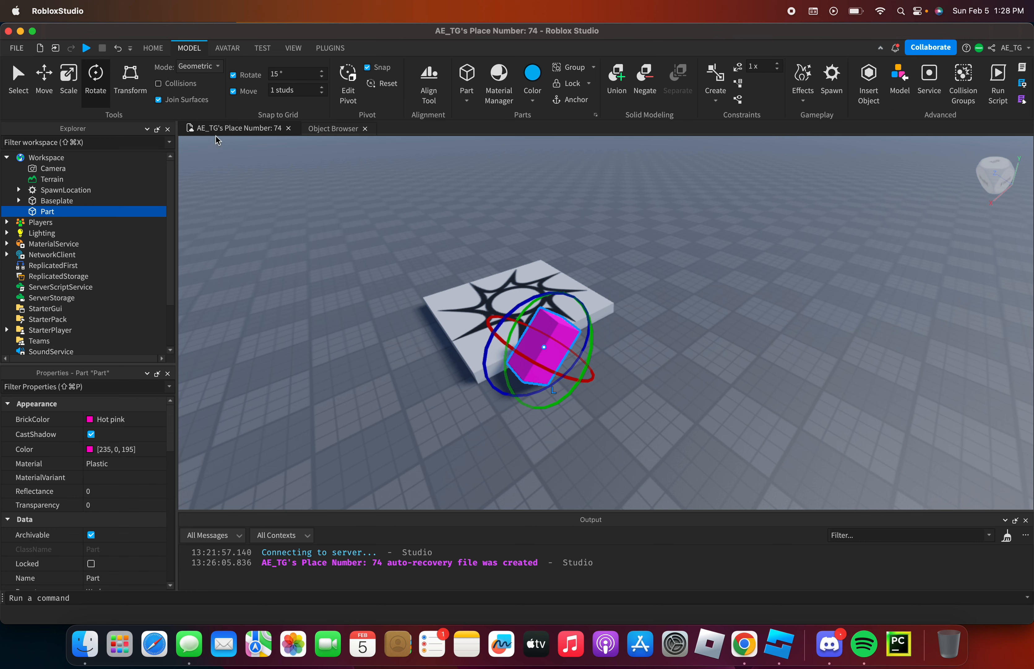
# - Turn off Join Surfaces, duplicate the pink block and place the copy beside the original
pyautogui.click(158, 100)
pyautogui.press('super+d')
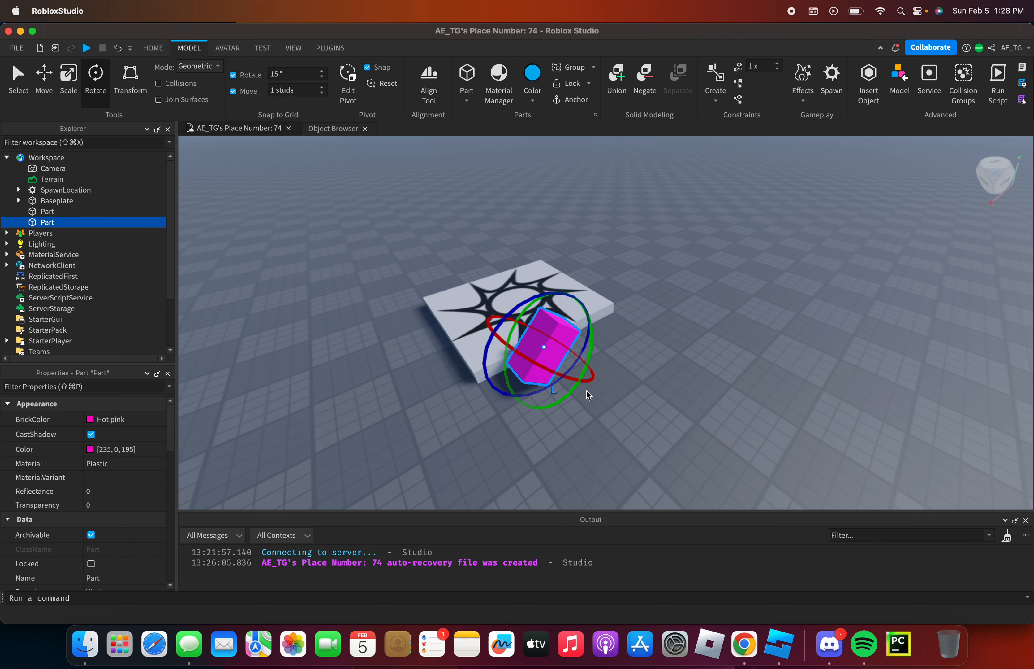
pyautogui.moveTo(529, 348); pyautogui.dragTo(605, 311)
pyautogui.press('w')
pyautogui.moveTo(606, 310); pyautogui.dragTo(619, 321, button='right')
pyautogui.click(609, 315)
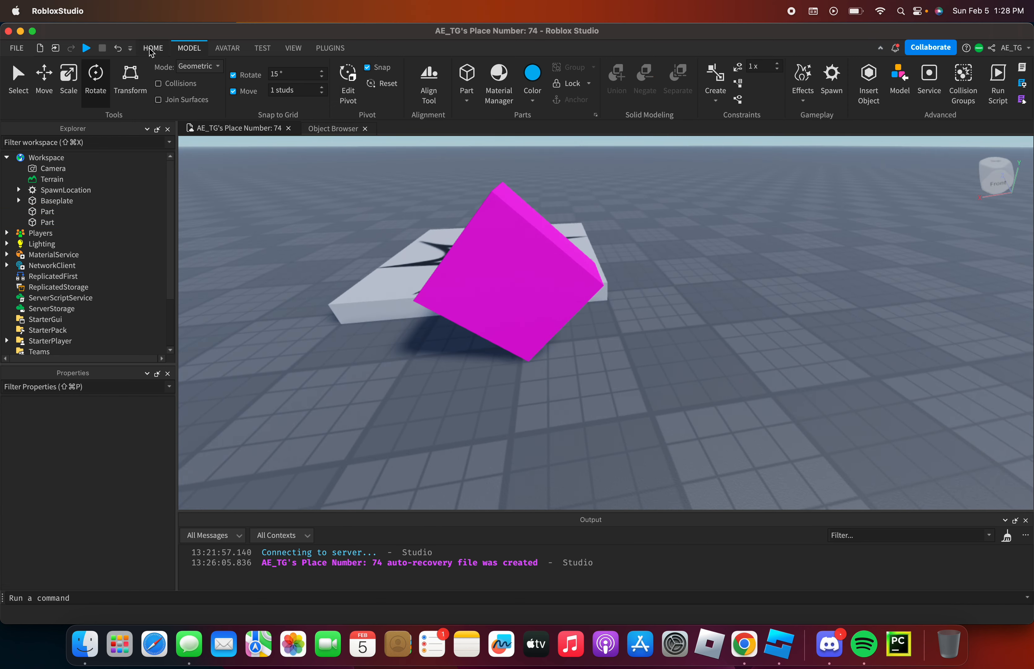
# - Turn Join Surfaces back on and move the duplicate away from the original block
pyautogui.press('w')
pyautogui.moveTo(305, 190); pyautogui.dragTo(305, 191, button='right')
pyautogui.press('s')
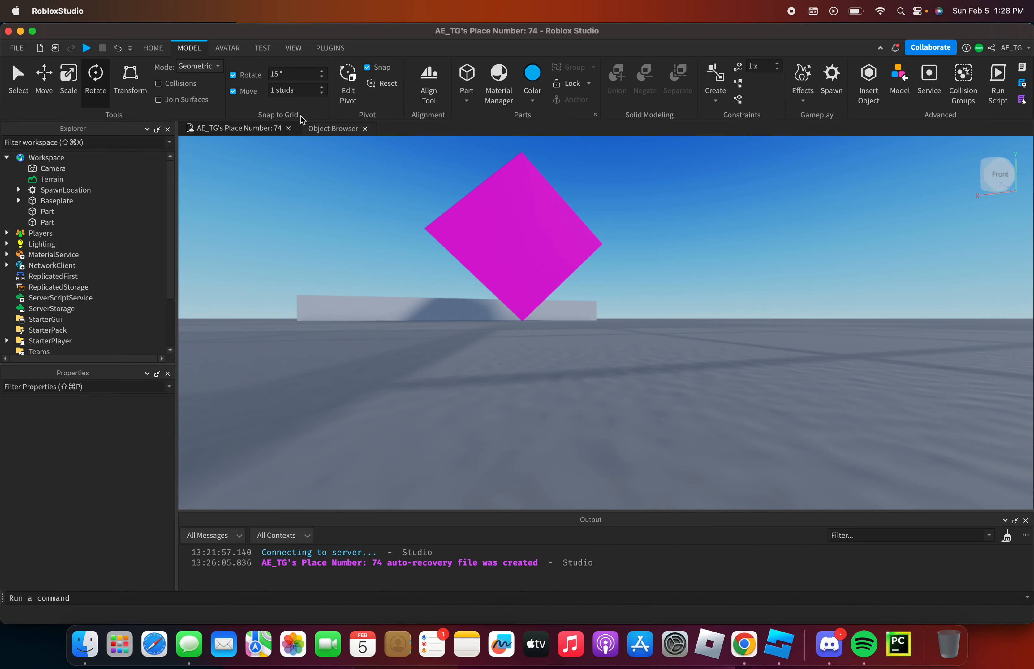
pyautogui.press('w')
pyautogui.moveTo(386, 240); pyautogui.dragTo(386, 240, button='right')
pyautogui.press('s')
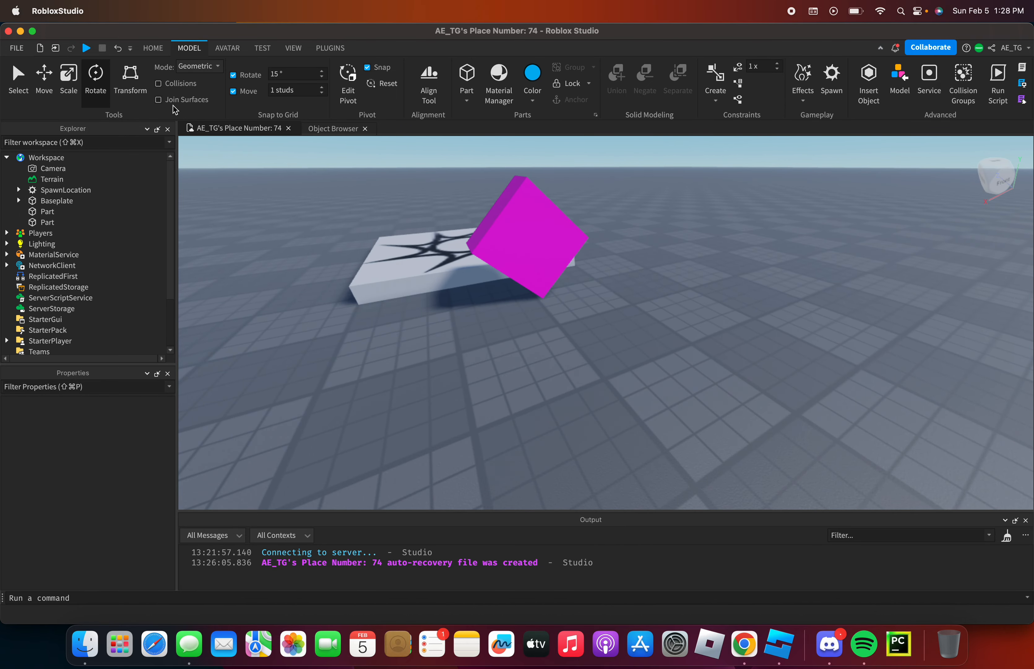
pyautogui.click(158, 101)
pyautogui.click(519, 215)
pyautogui.click(531, 243)
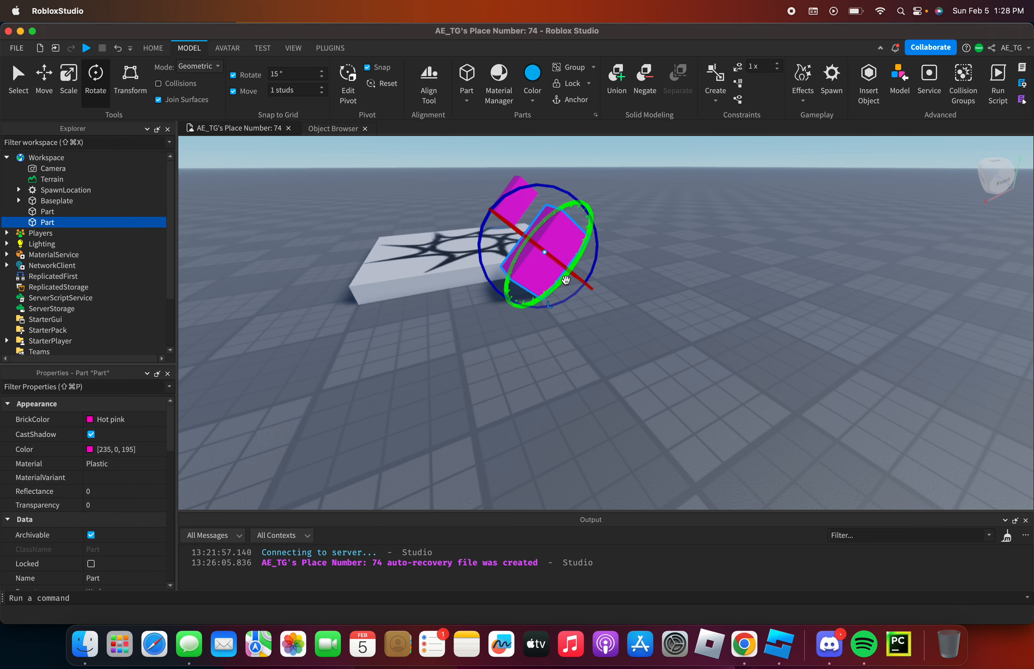
pyautogui.moveTo(620, 300); pyautogui.dragTo(619, 300, button='right')
pyautogui.press('s')
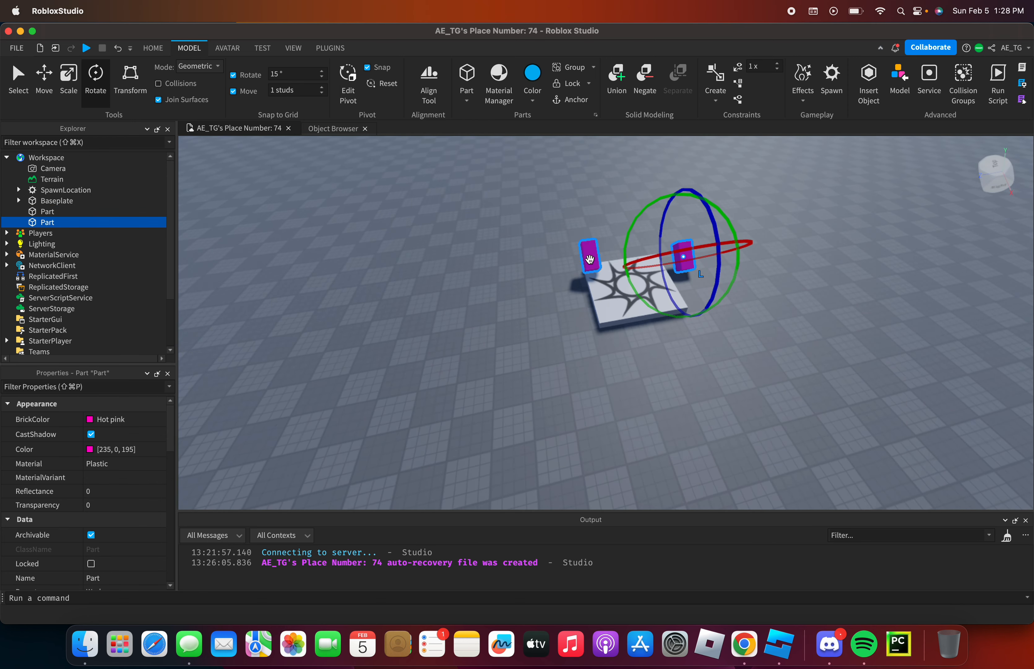
# - Move the SpawnLocation away from the two blocks, then turn Join Surfaces off and Collisions on
pyautogui.moveTo(606, 295); pyautogui.dragTo(393, 278)
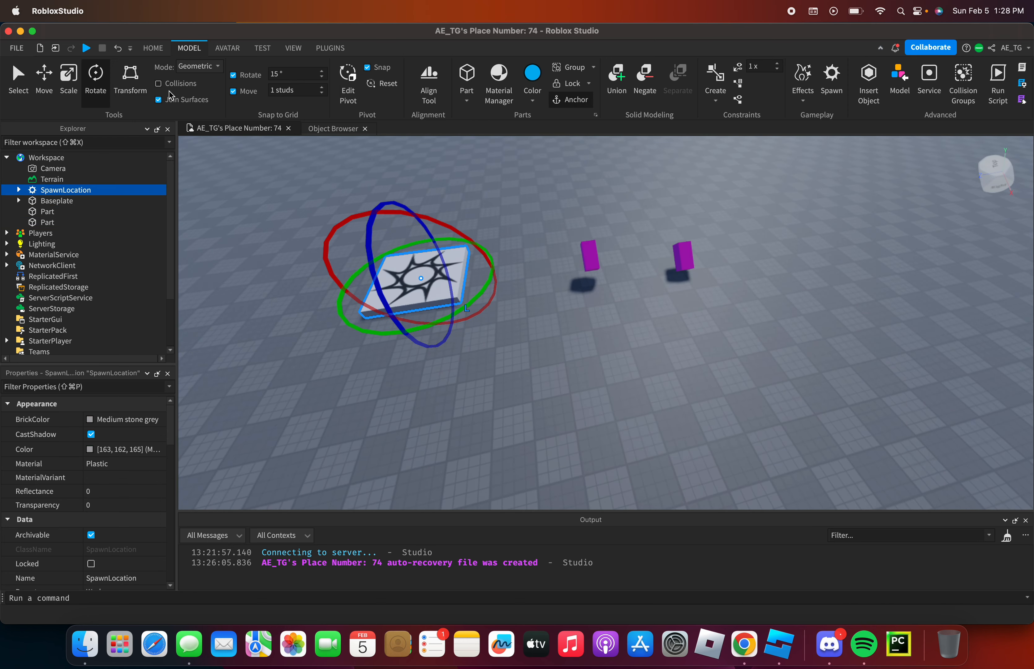
pyautogui.click(159, 99)
pyautogui.click(158, 83)
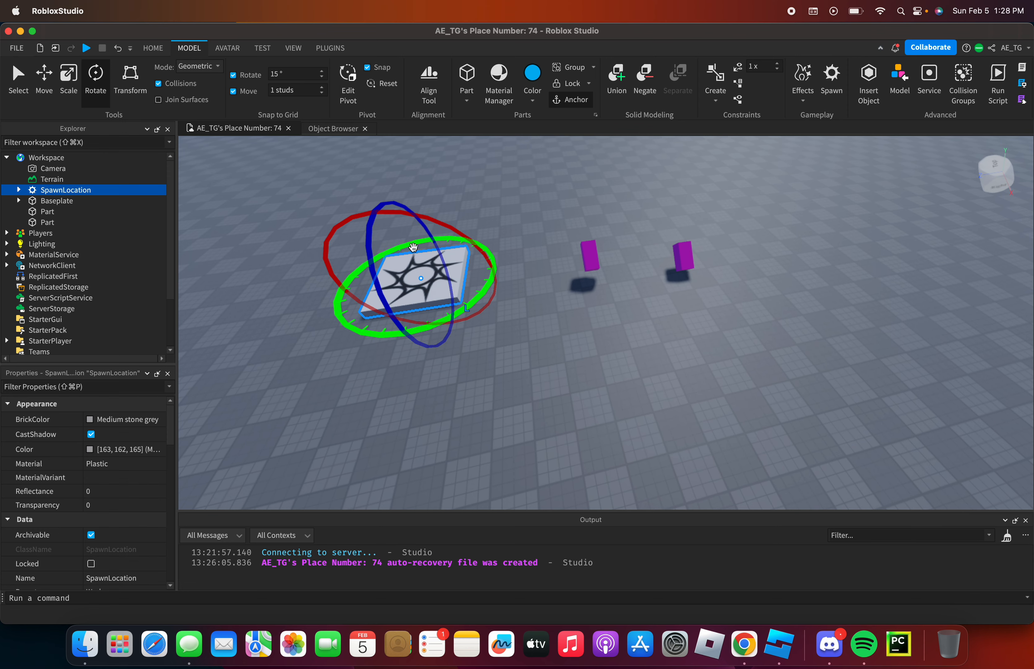
# - Turn off Collisions and move the original block down into the baseplate with the Move tool
pyautogui.press('w')
pyautogui.moveTo(509, 258); pyautogui.dragTo(529, 300, button='right')
pyautogui.click(184, 83)
pyautogui.click(437, 274)
pyautogui.press('super+2')
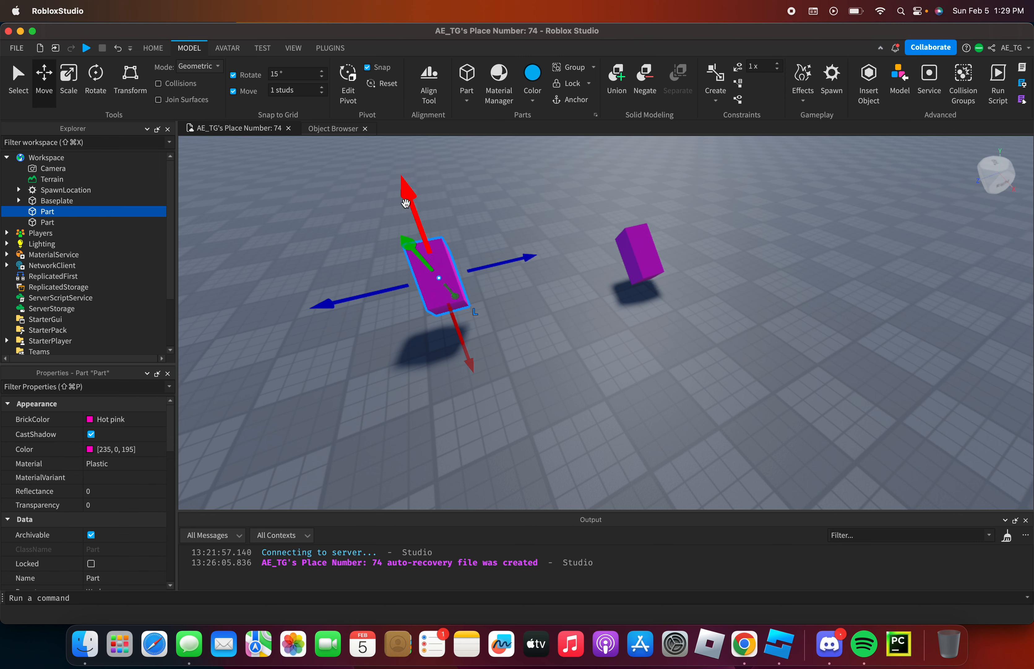
pyautogui.moveTo(406, 203); pyautogui.dragTo(433, 279)
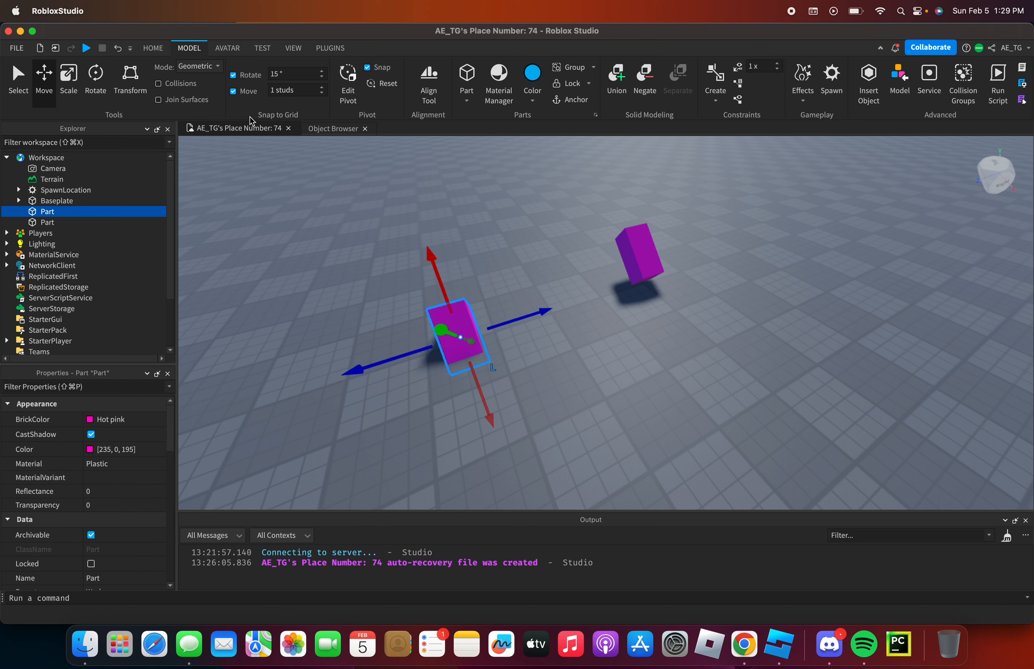
# - Turn Collisions back on and move the original block up out of the baseplate along its red axis
pyautogui.click(448, 272)
pyautogui.click(452, 332)
pyautogui.moveTo(436, 273); pyautogui.dragTo(422, 276)
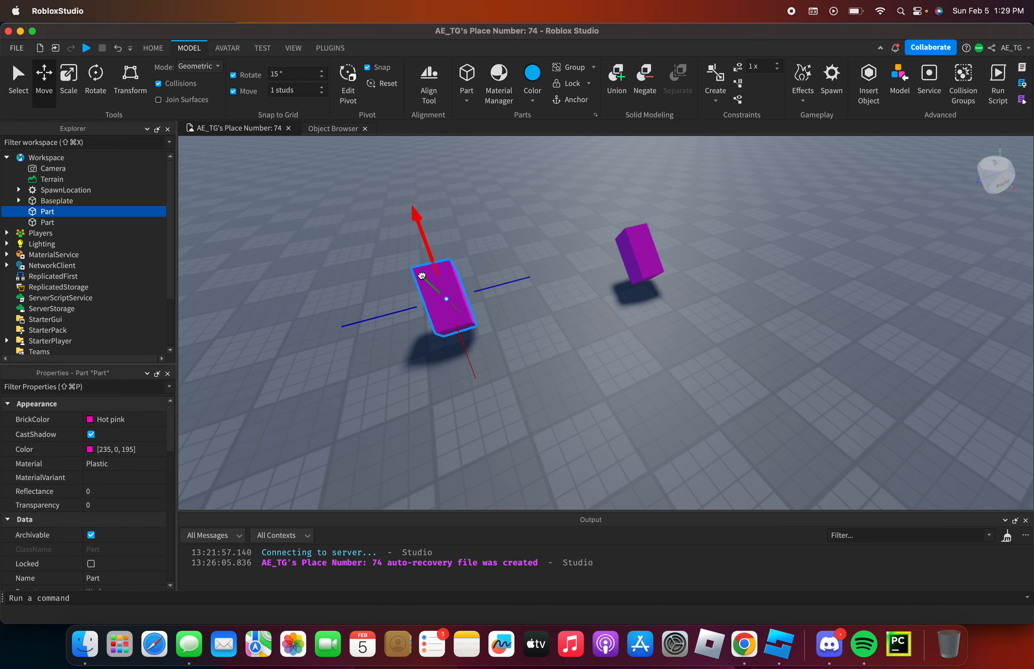
pyautogui.press('w')
pyautogui.moveTo(446, 303); pyautogui.dragTo(436, 302, button='right')
pyautogui.press('s')
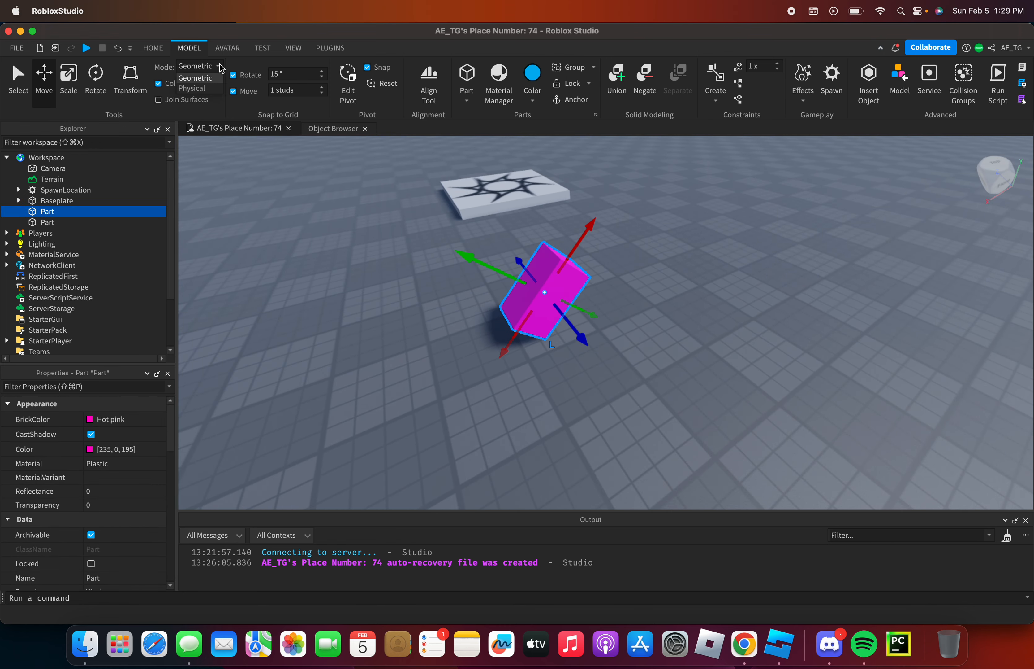
# - Switch the transform mode to Physical and pull the two pink blocks around so they touch
pyautogui.click(216, 92)
pyautogui.moveTo(613, 281); pyautogui.dragTo(613, 282, button='right')
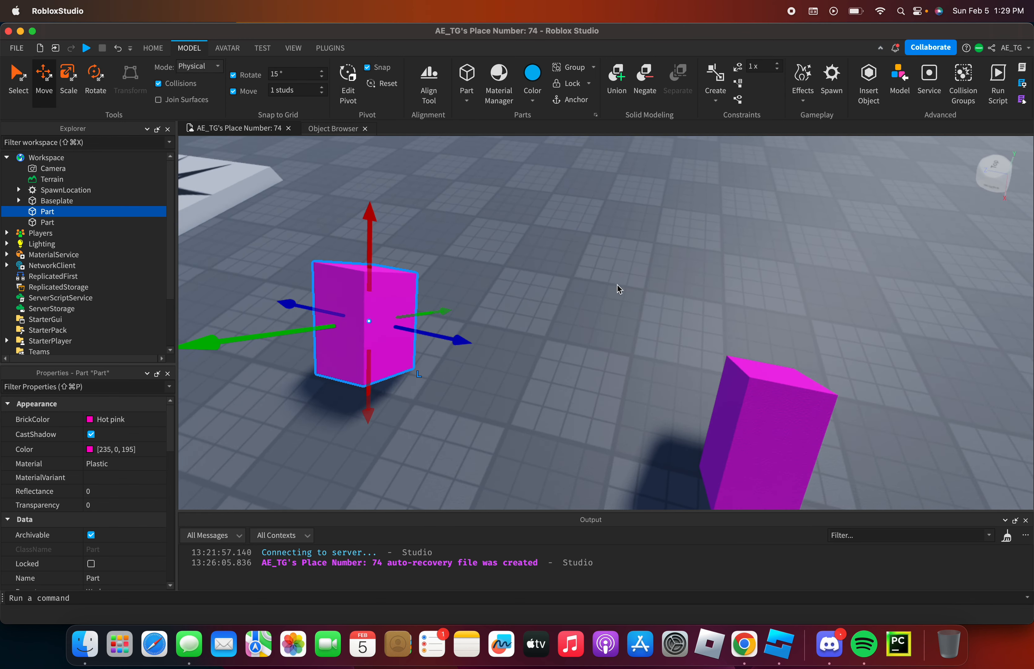
pyautogui.moveTo(784, 443); pyautogui.dragTo(408, 216)
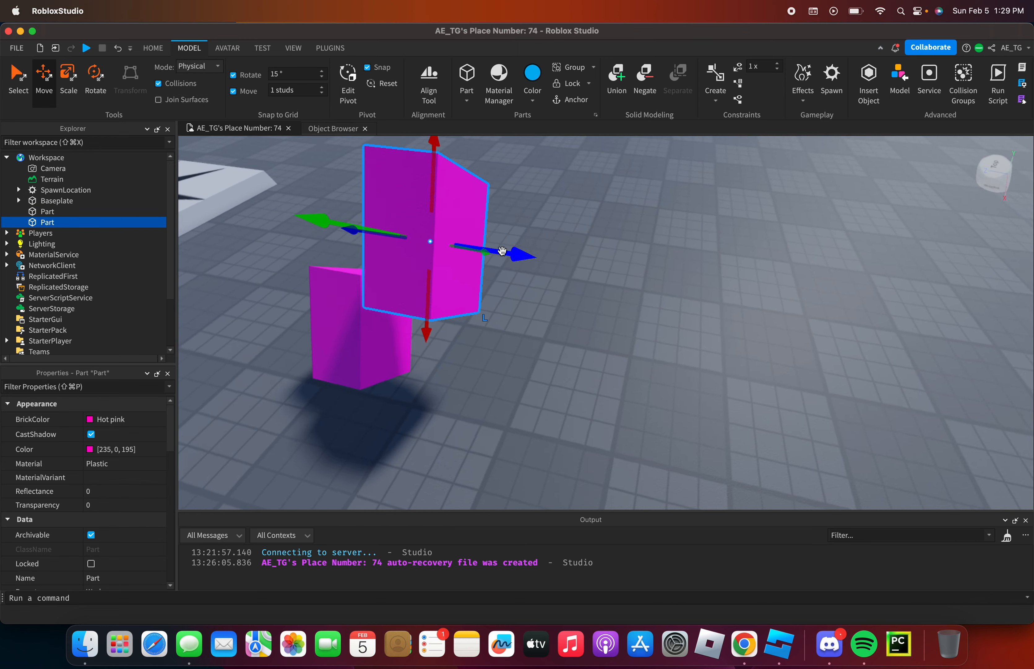
pyautogui.moveTo(442, 367); pyautogui.dragTo(442, 367, button='right')
pyautogui.moveTo(442, 368); pyautogui.dragTo(625, 275)
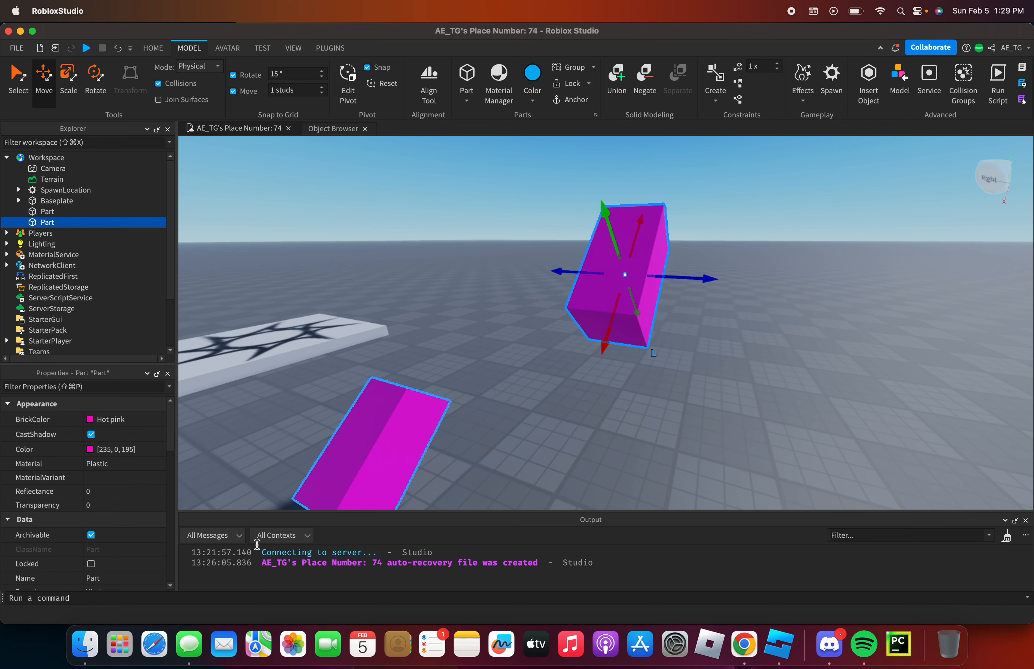
pyautogui.moveTo(347, 479); pyautogui.dragTo(683, 356)
pyautogui.press('d')
pyautogui.moveTo(683, 357); pyautogui.dragTo(681, 357, button='right')
pyautogui.press('s')
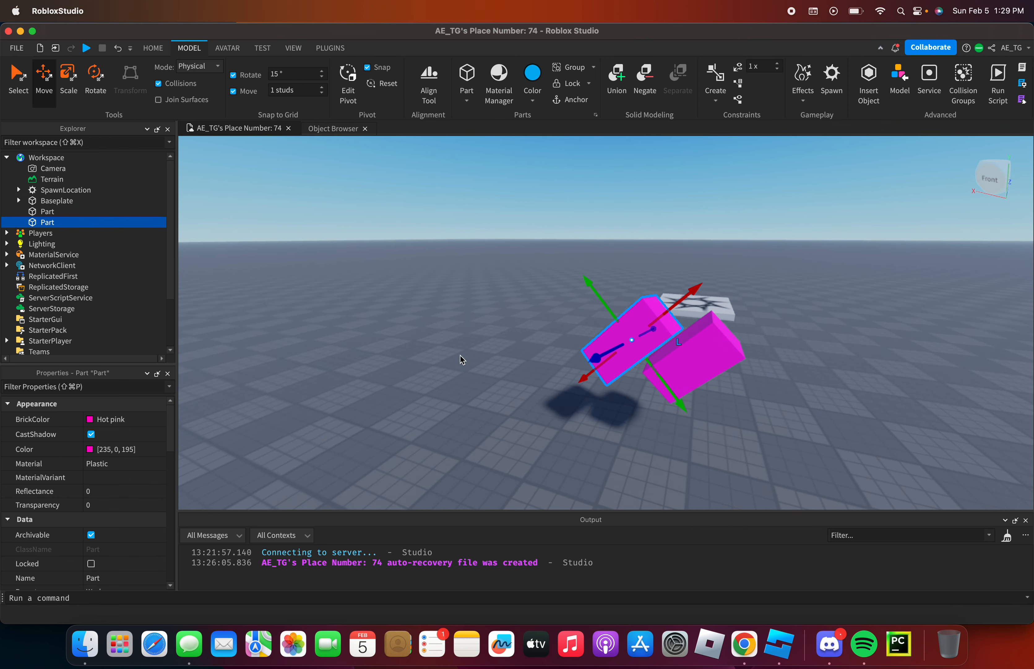
# - Pull the touching blocks across the baseplate and lift the original block into the air
pyautogui.moveTo(638, 343); pyautogui.dragTo(789, 398)
pyautogui.press('d')
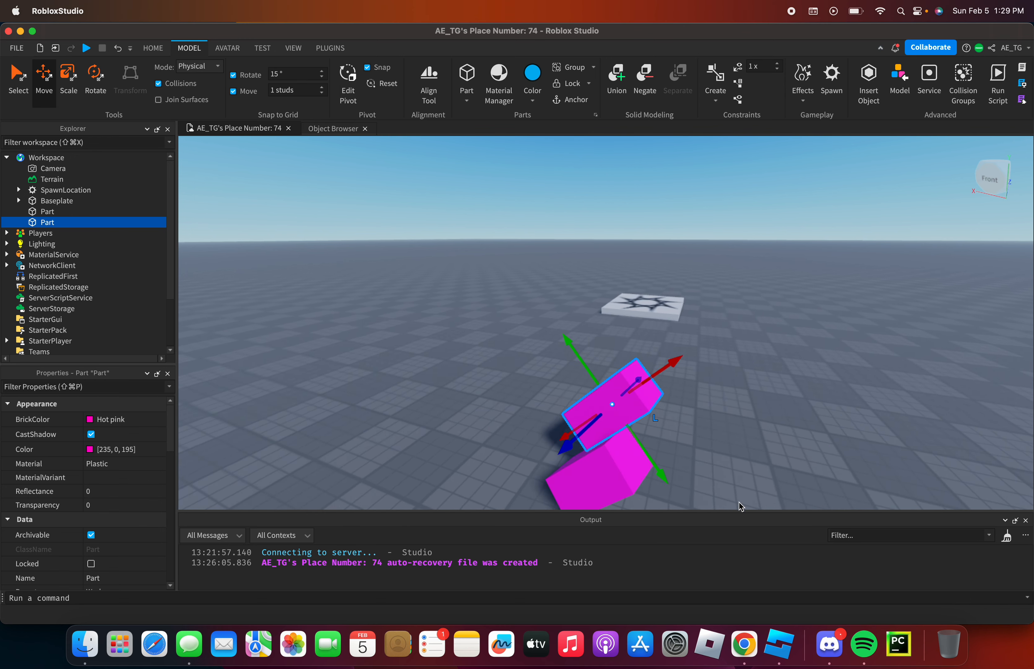
pyautogui.moveTo(586, 489); pyautogui.dragTo(575, 303)
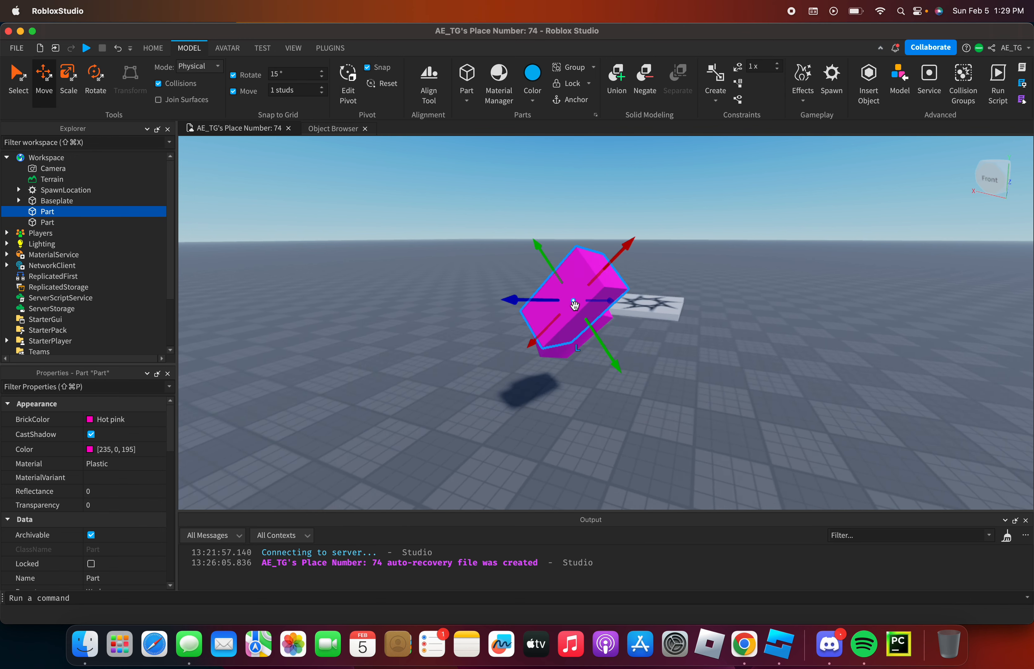
pyautogui.moveTo(601, 315); pyautogui.dragTo(600, 315, button='right')
pyautogui.press('a')
pyautogui.press('s')
# - Carry the two blocks higher above the baseplate in Physical mode, viewing them from several angles
pyautogui.moveTo(654, 375); pyautogui.dragTo(771, 266)
pyautogui.moveTo(771, 266); pyautogui.dragTo(771, 266, button='right')
pyautogui.press('w')
pyautogui.press('s')
pyautogui.press('w')
pyautogui.press('w')
pyautogui.moveTo(574, 408); pyautogui.dragTo(599, 397, button='right')
pyautogui.press('s')
pyautogui.moveTo(445, 328); pyautogui.dragTo(589, 248)
pyautogui.press('a')
pyautogui.press('d')
pyautogui.press('s')
pyautogui.moveTo(710, 291); pyautogui.dragTo(710, 291, button='right')
pyautogui.press('s')
pyautogui.press('s')
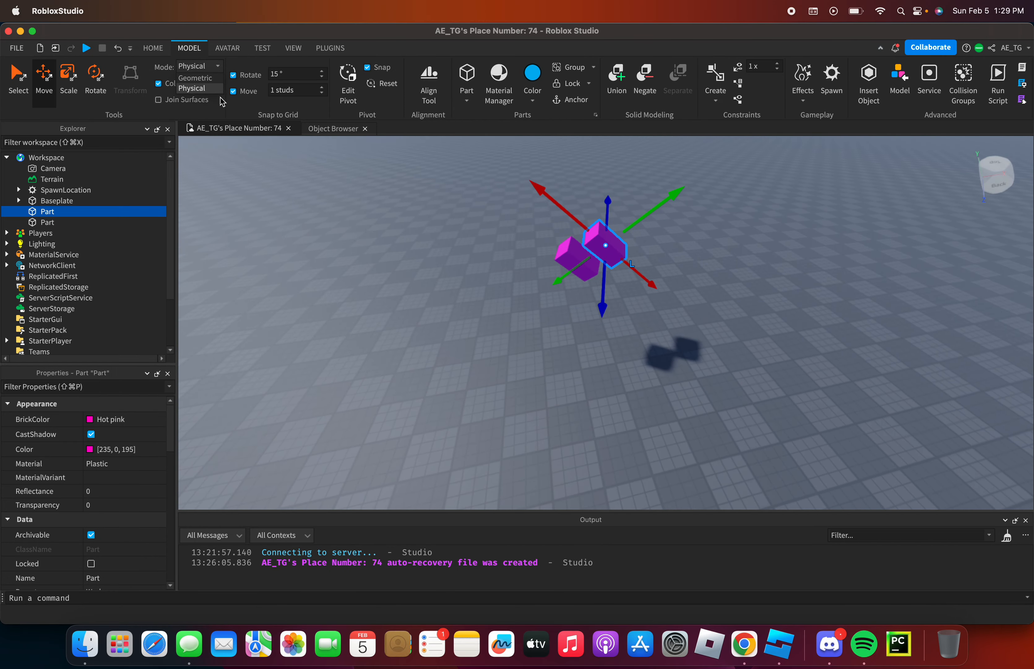
# - Return the transform mode to Geometric and turn off Collisions
pyautogui.click(208, 81)
pyautogui.moveTo(462, 188); pyautogui.dragTo(462, 188, button='right')
pyautogui.press('s')
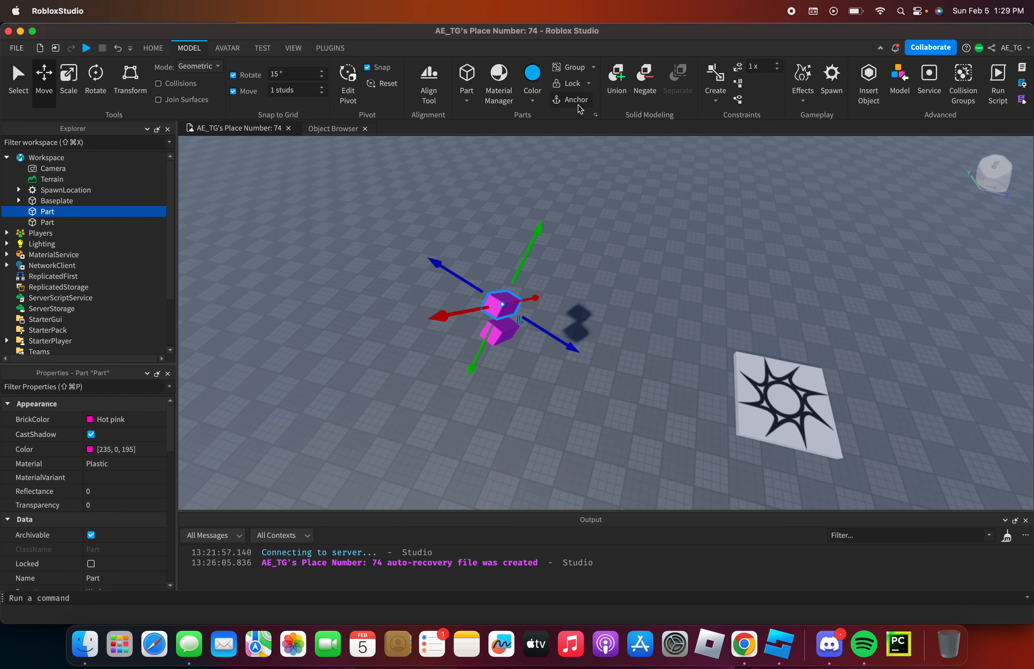
# - Select both pink blocks and group them as a model
pyautogui.click(573, 194)
pyautogui.click(504, 328)
pyautogui.press('w')
pyautogui.moveTo(515, 321); pyautogui.dragTo(515, 322, button='right')
pyautogui.click(502, 343)
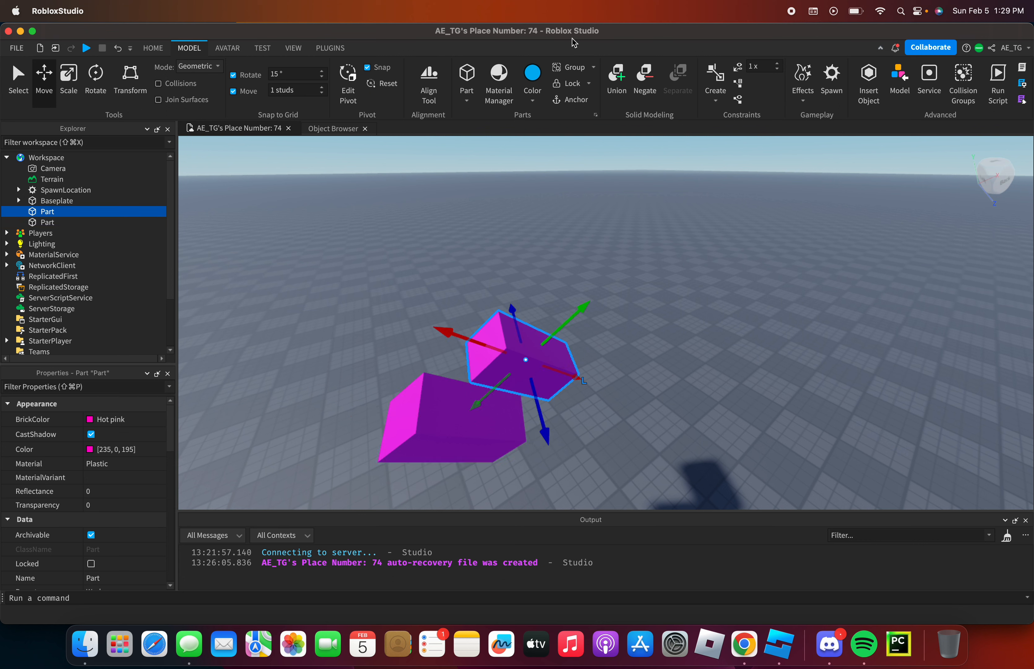
pyautogui.keyDown('shift'); pyautogui.click(459, 418); pyautogui.keyUp('shift')
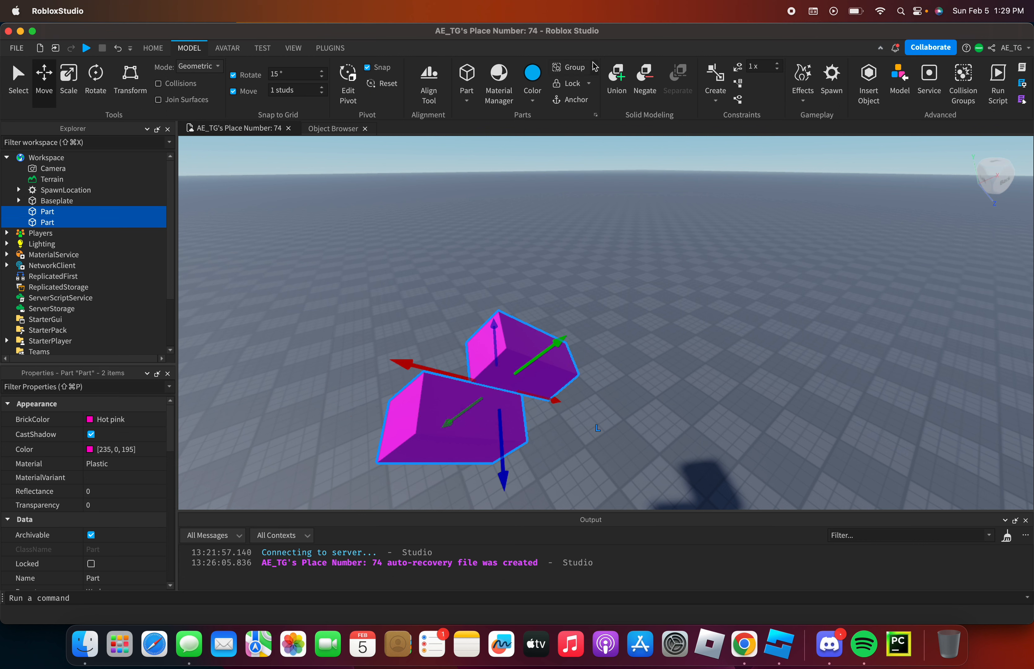
pyautogui.click(557, 70)
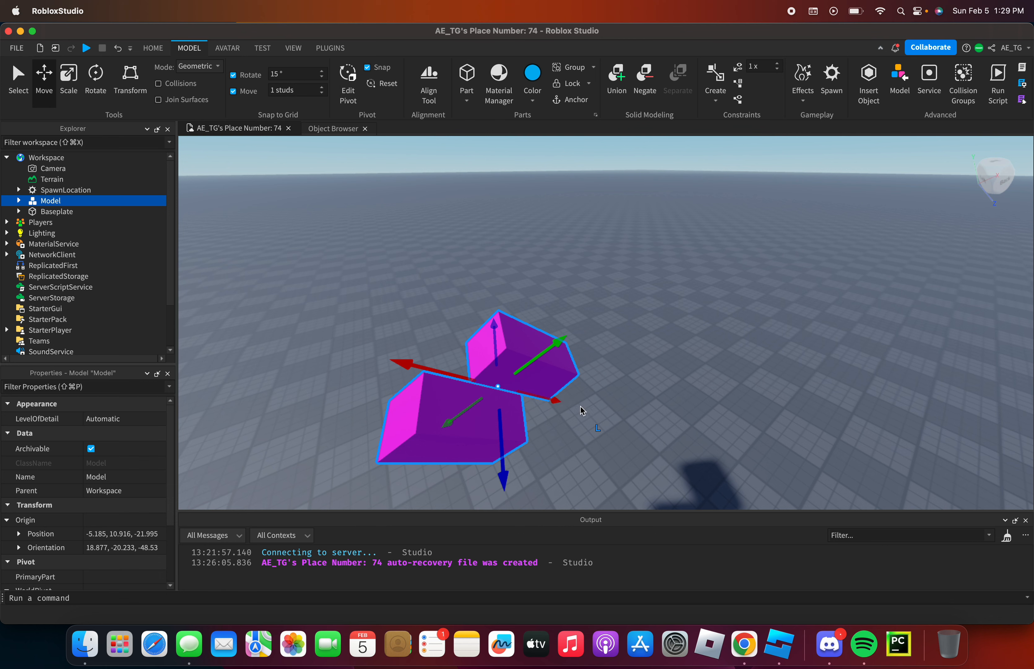
# - Ungroup the model, group the two blocks as a model again and ungroup them once more
pyautogui.click(594, 67)
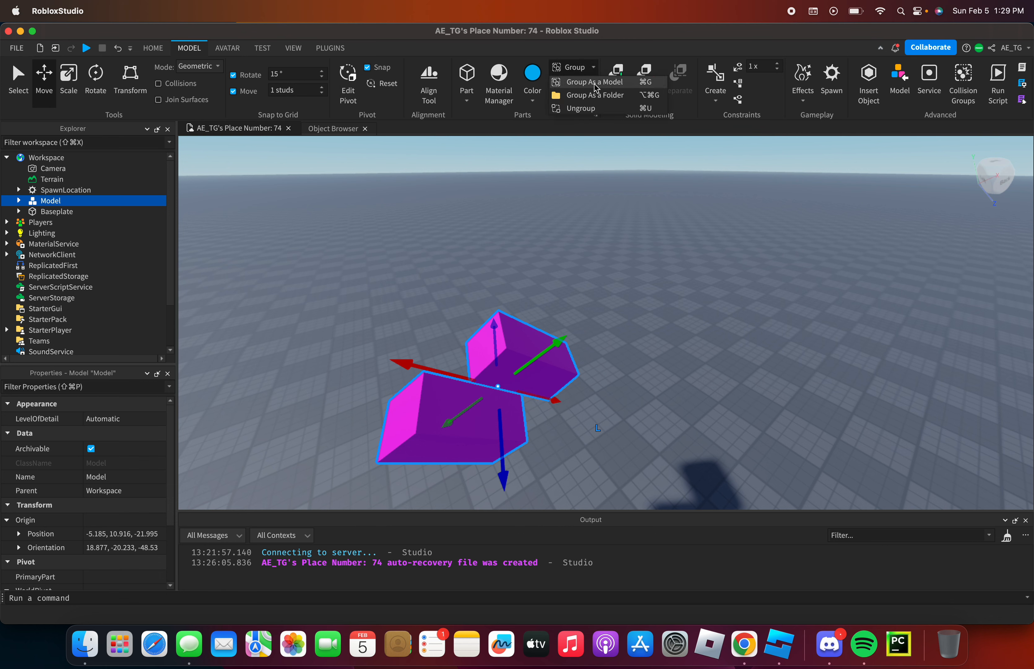
pyautogui.click(597, 108)
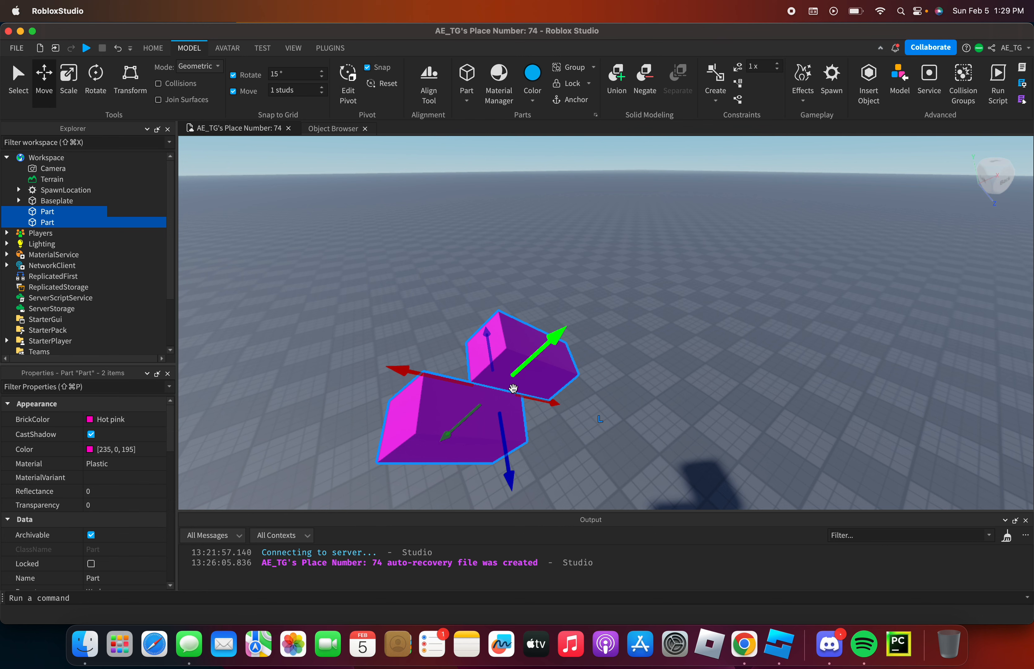
pyautogui.press('super+g')
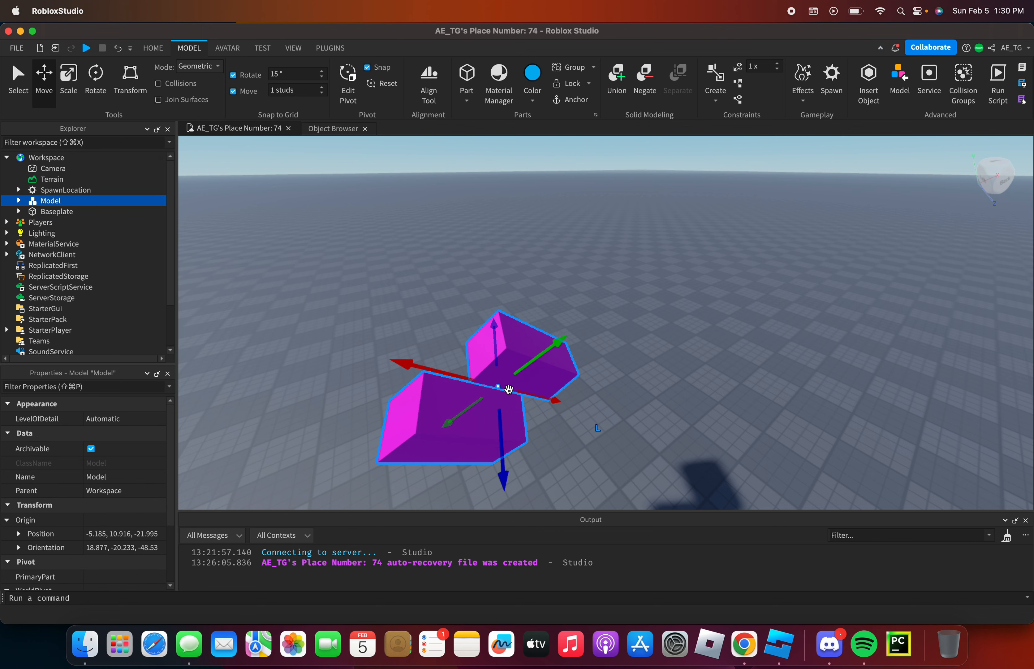
pyautogui.press('super+u')
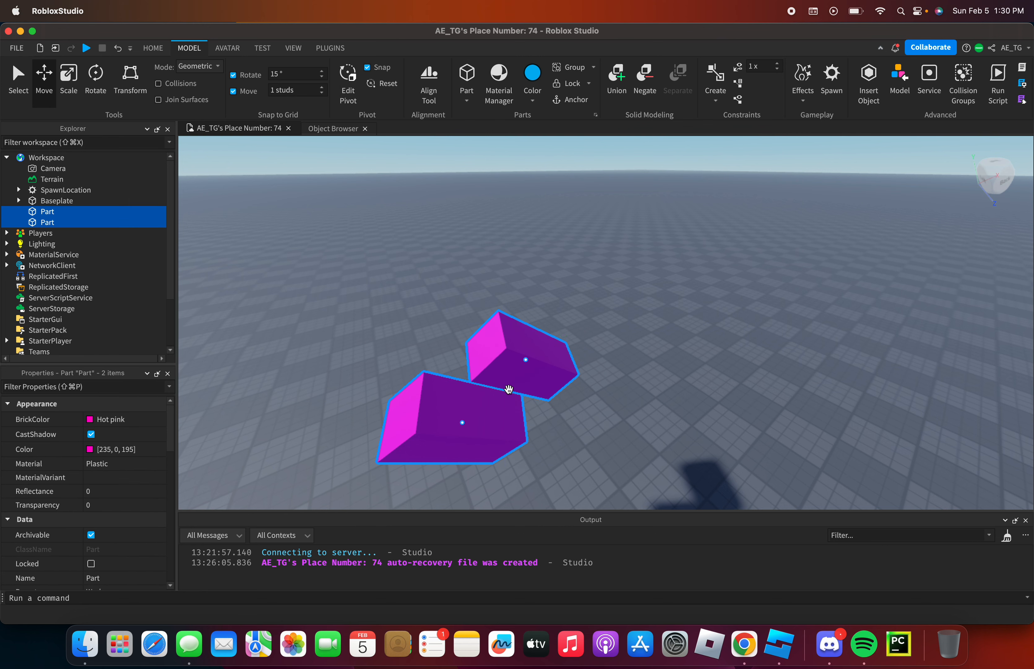
# - Select the ungrouped pink blocks individually and move each one separately down near the baseplate
pyautogui.click(581, 294)
pyautogui.moveTo(578, 307); pyautogui.dragTo(515, 356, button='right')
pyautogui.click(598, 307)
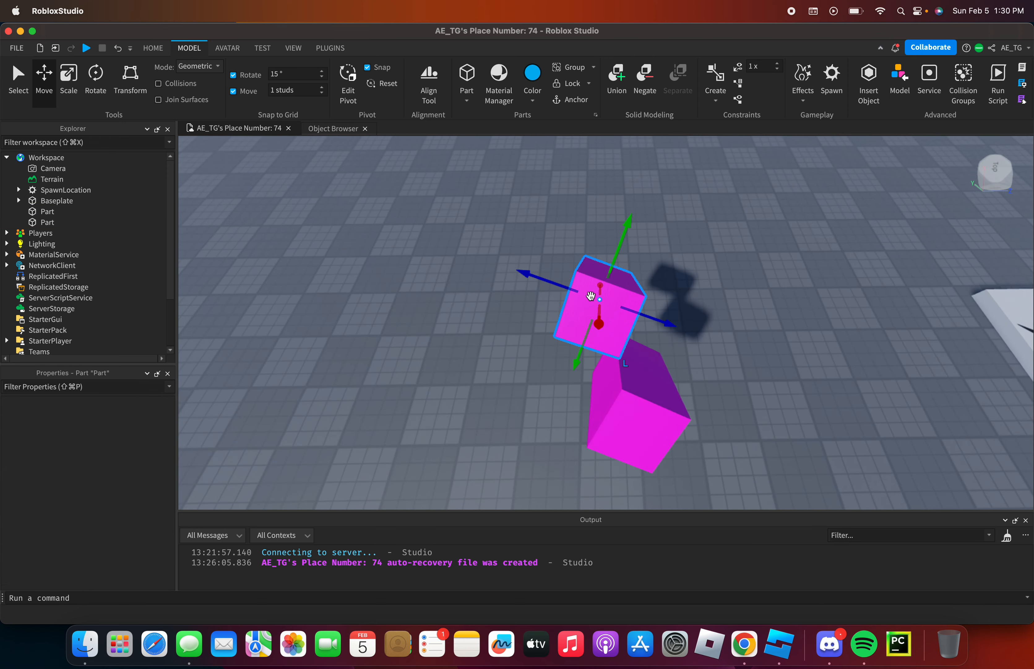
pyautogui.click(654, 413)
pyautogui.moveTo(690, 290); pyautogui.dragTo(389, 308, button='right')
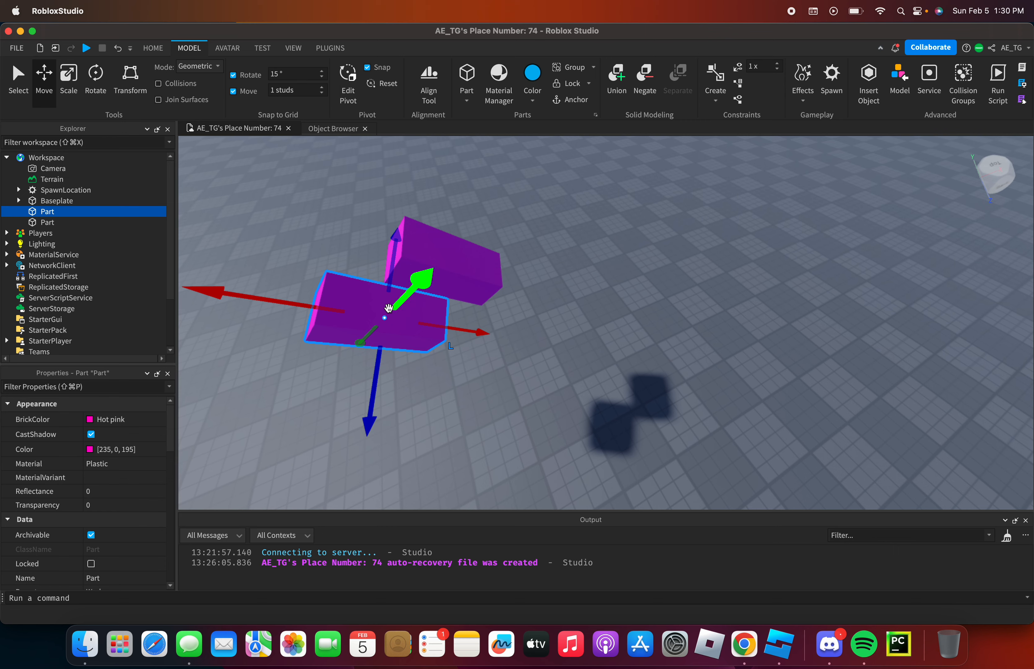
pyautogui.moveTo(411, 334); pyautogui.dragTo(630, 377)
pyautogui.scroll(3, 630, 377)
pyautogui.scroll(-2, 630, 376)
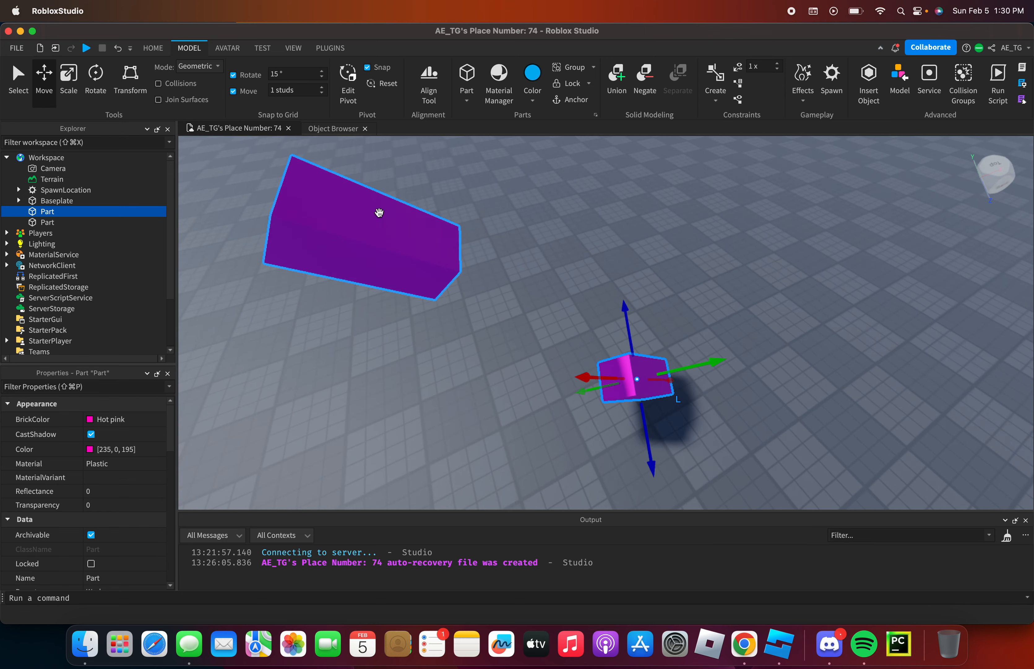
pyautogui.moveTo(379, 213); pyautogui.dragTo(612, 325)
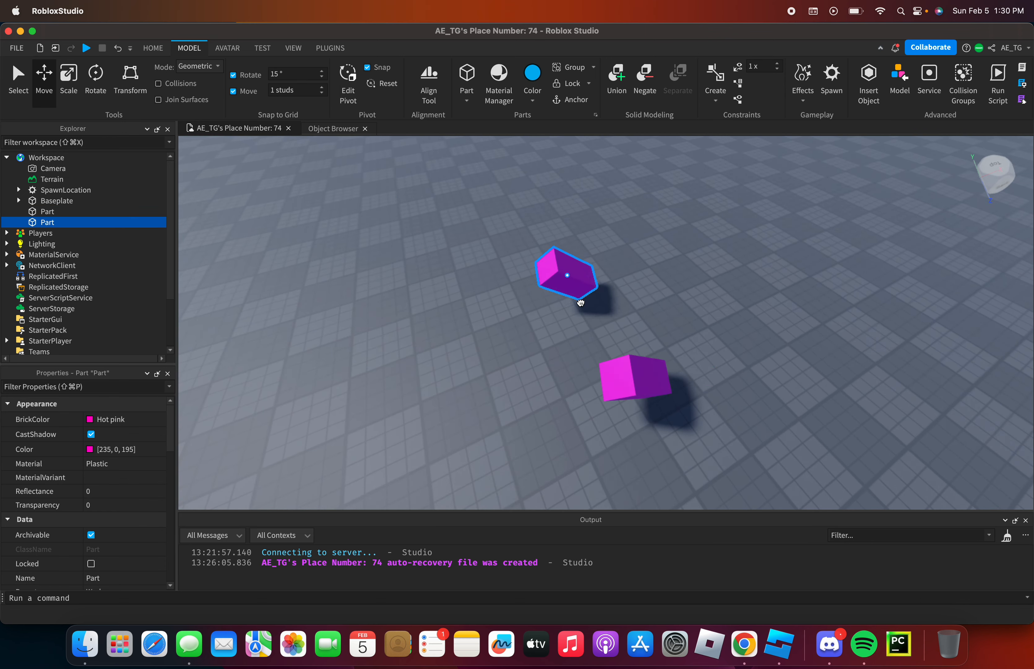
# - Look over the list of part shapes that can be inserted, from Block to Cylinder
pyautogui.moveTo(612, 325); pyautogui.dragTo(552, 298, button='right')
pyautogui.click(511, 257)
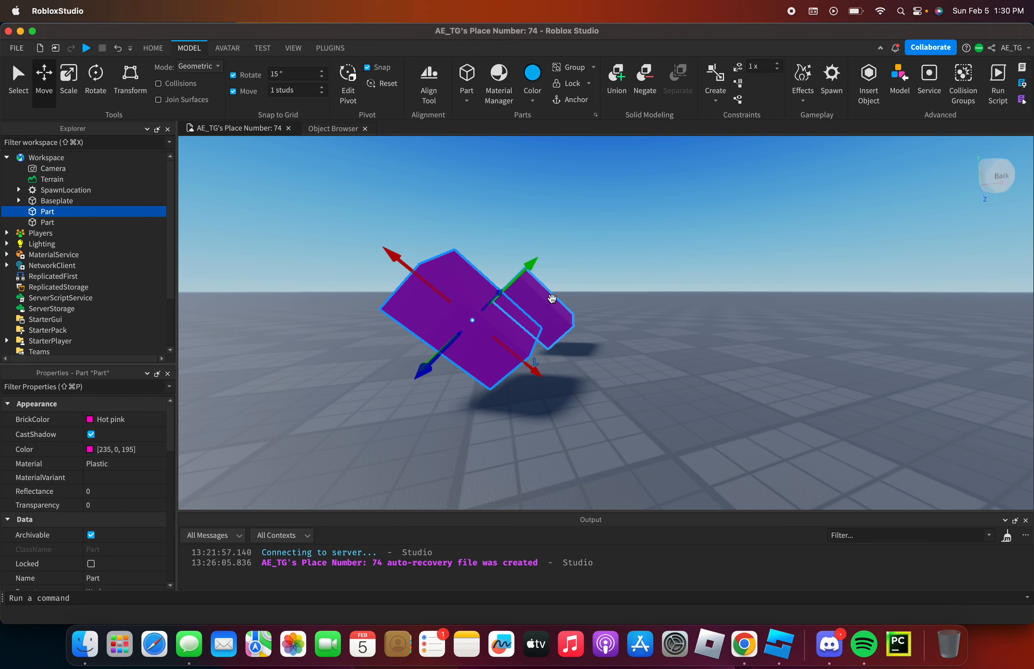
pyautogui.click(464, 95)
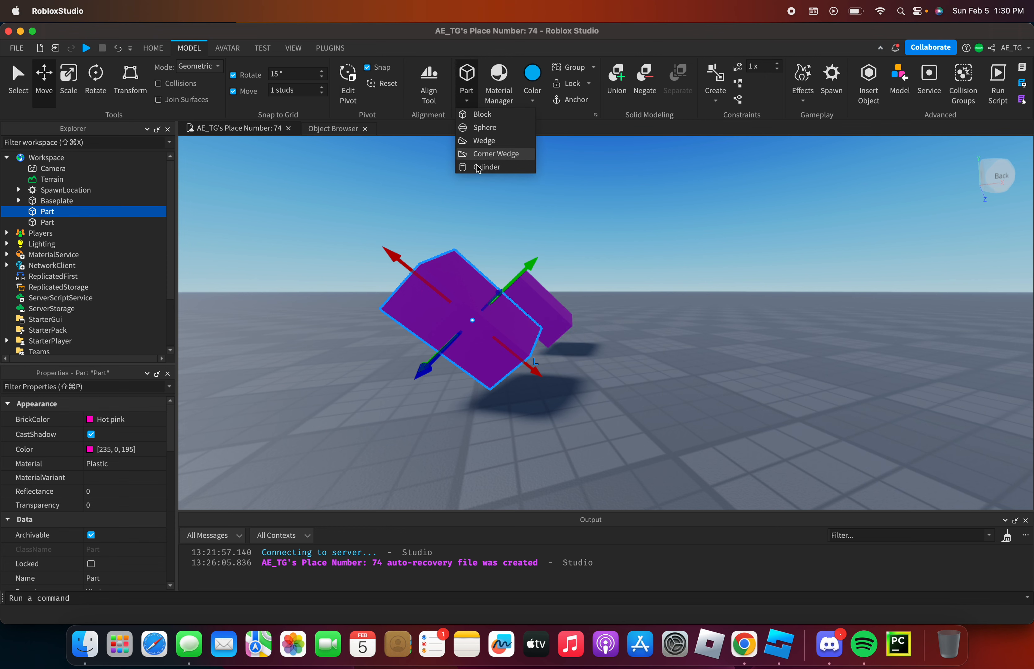
pyautogui.moveTo(738, 300); pyautogui.dragTo(506, 256, button='right')
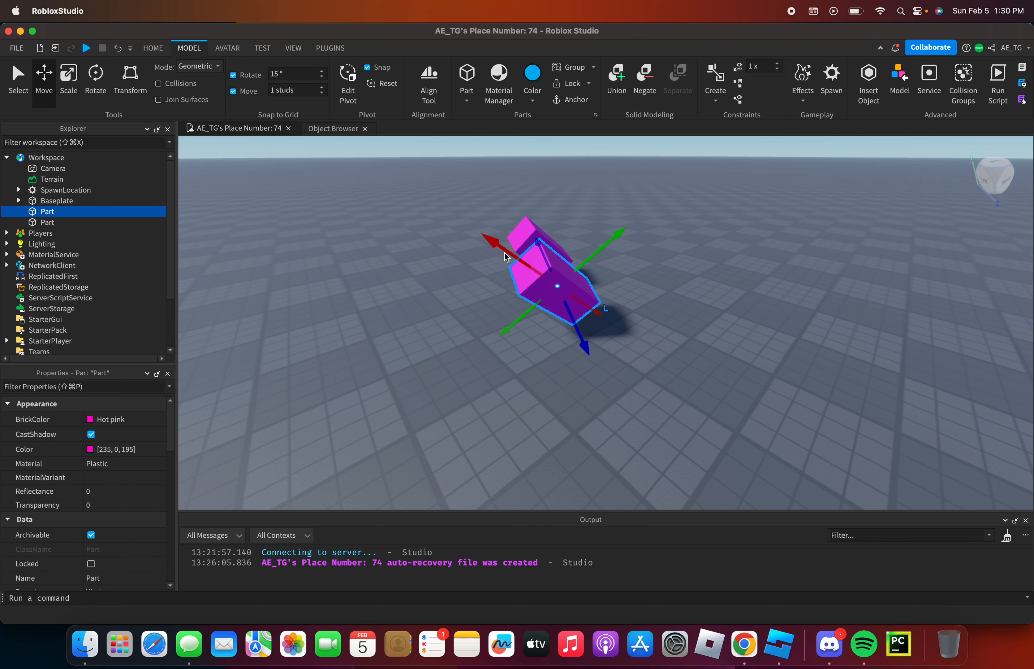
# - Switch to the Rotate tool and reposition the pink blocks side by side on the baseplate
pyautogui.press('super+3')
pyautogui.press('super+4')
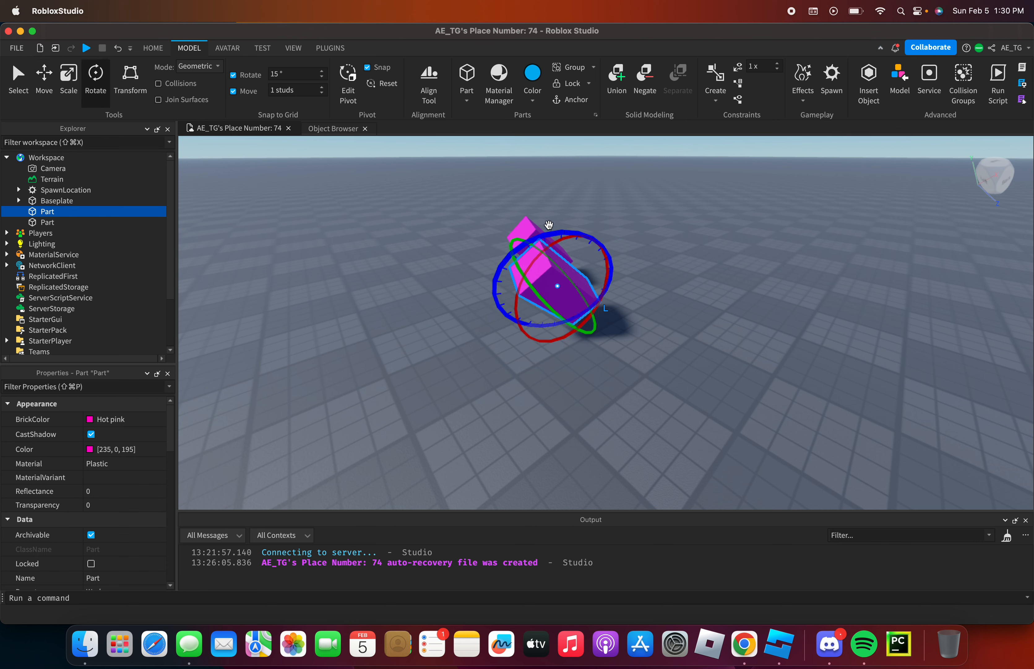
pyautogui.moveTo(551, 232); pyautogui.dragTo(586, 387)
pyautogui.press('a')
pyautogui.moveTo(586, 388); pyautogui.dragTo(508, 395, button='right')
pyautogui.moveTo(386, 359); pyautogui.dragTo(592, 404)
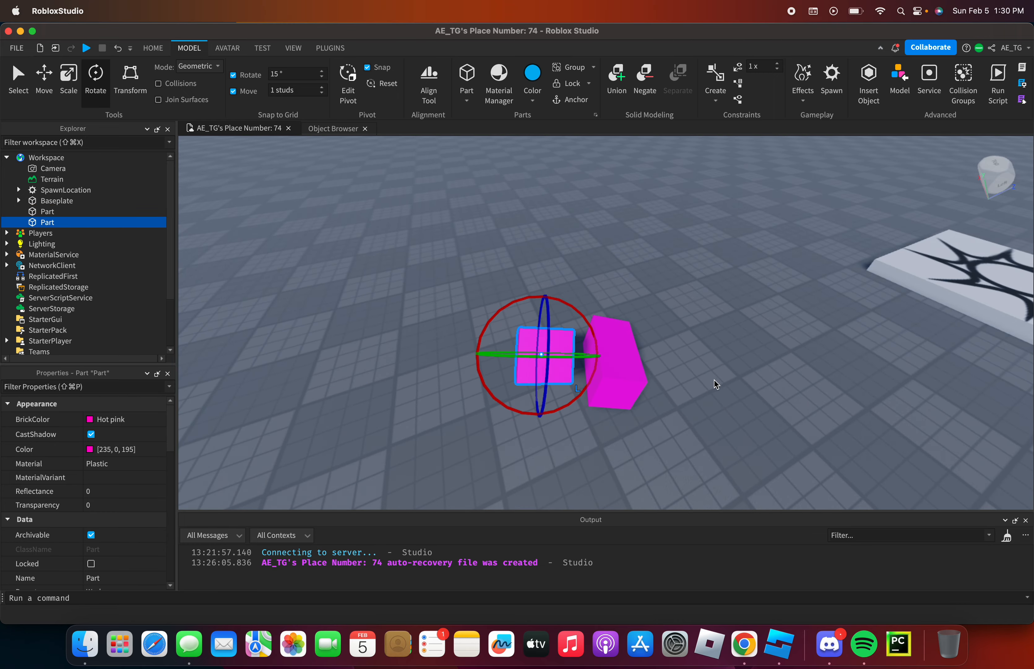
# - Adjust the spacing between the two pink blocks on the baseplate, checking them from several angles
pyautogui.moveTo(714, 380); pyautogui.dragTo(728, 375, button='right')
pyautogui.press('w')
pyautogui.press('a')
pyautogui.press('s')
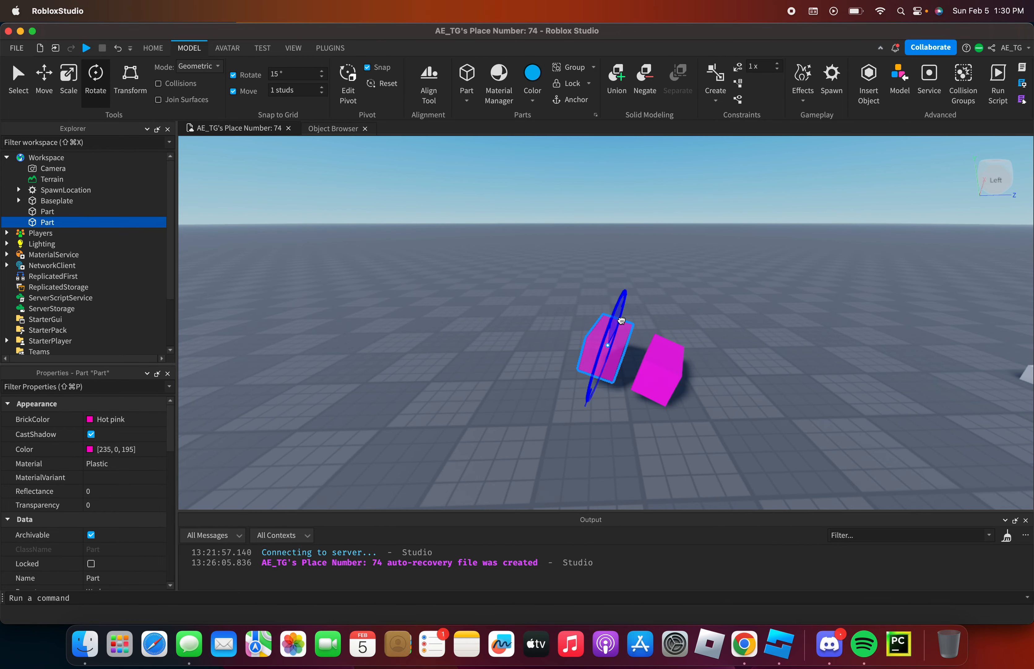
pyautogui.moveTo(622, 320); pyautogui.dragTo(622, 321)
pyautogui.press('w')
pyautogui.moveTo(768, 300); pyautogui.dragTo(768, 300, button='right')
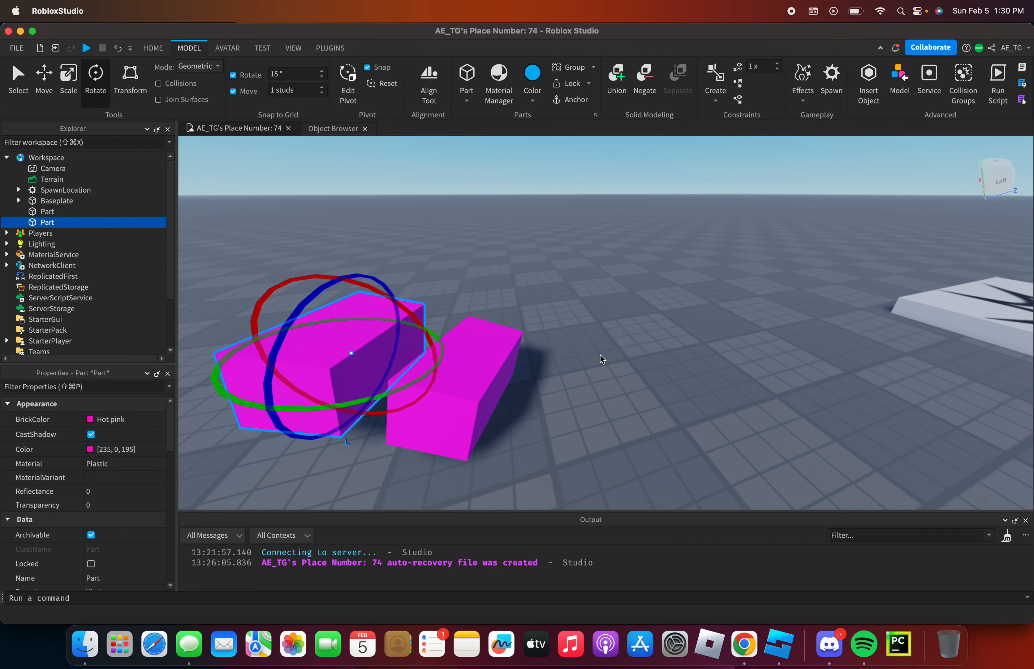
pyautogui.moveTo(474, 396); pyautogui.dragTo(400, 426)
pyautogui.moveTo(478, 454); pyautogui.dragTo(492, 402, button='right')
pyautogui.press('s')
pyautogui.press('d')
pyautogui.press('s')
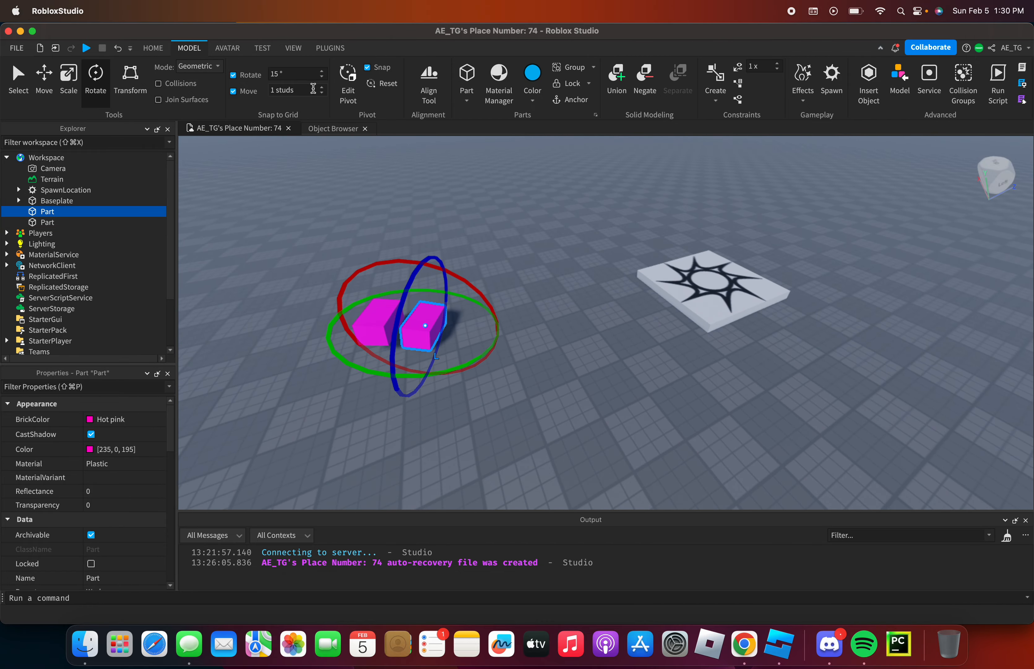
# - Open the Toolbox, switch its category to Meshes and place the Dominus Aureus mesh on a pink block
pyautogui.click(163, 52)
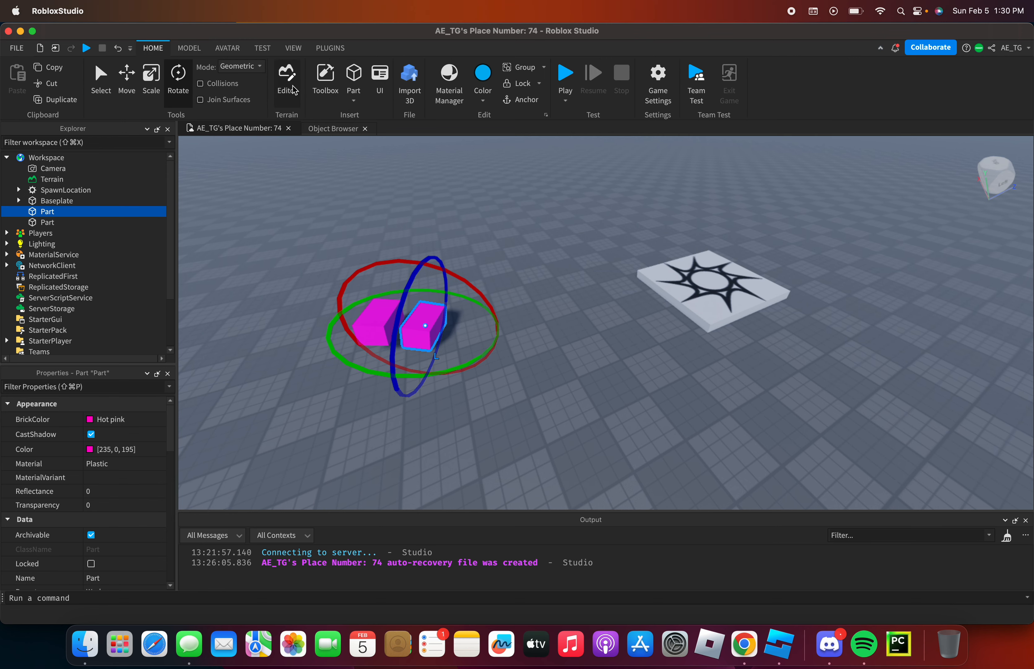
pyautogui.click(324, 82)
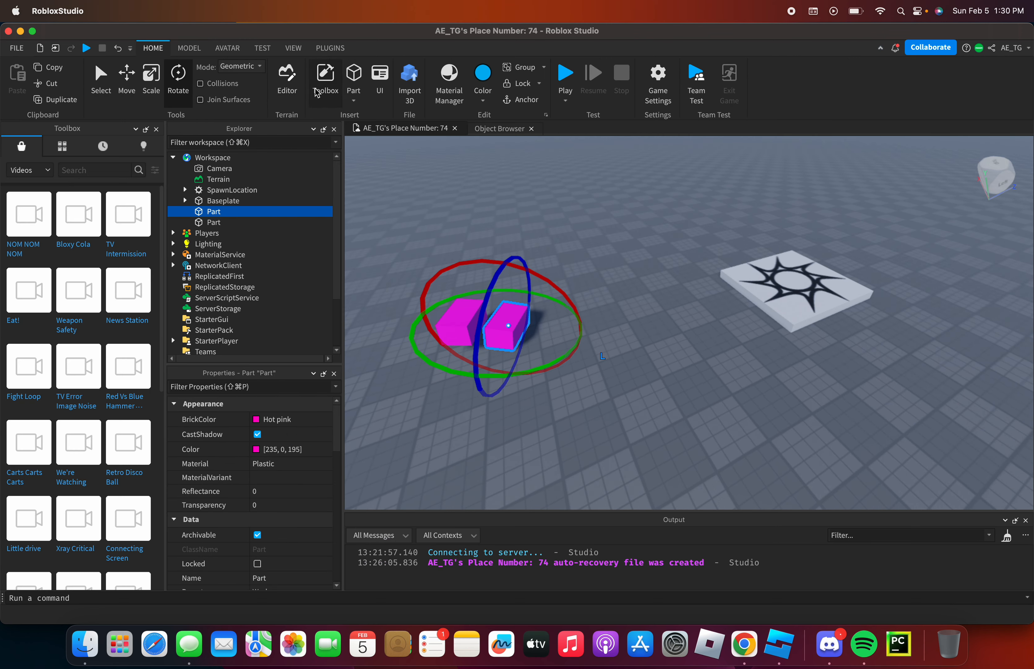
pyautogui.click(25, 174)
pyautogui.click(29, 244)
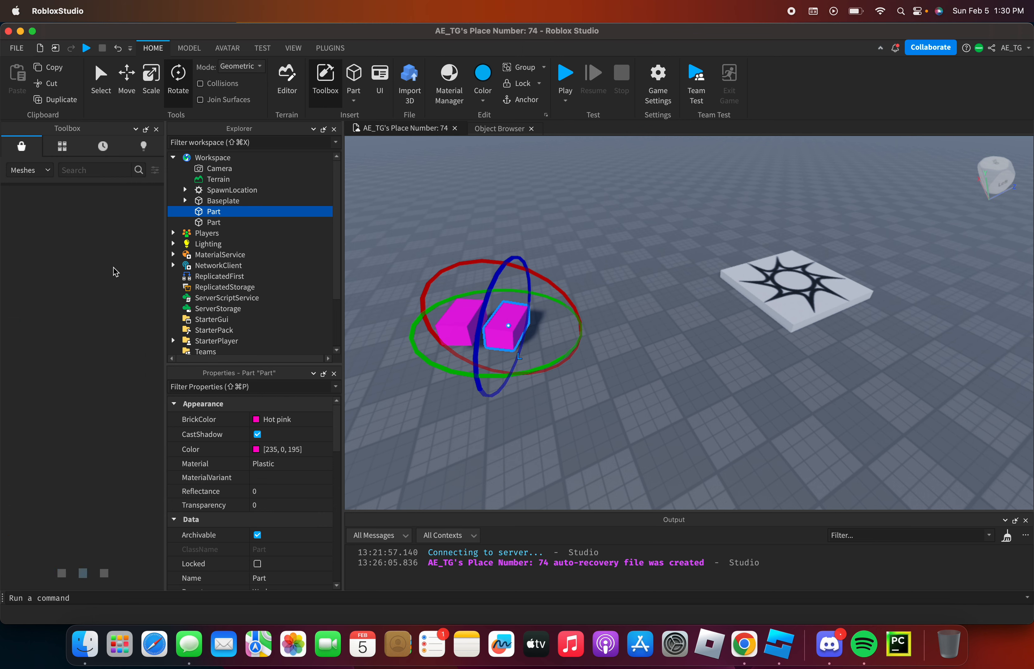
pyautogui.moveTo(30, 230); pyautogui.dragTo(705, 403)
pyautogui.moveTo(725, 365); pyautogui.dragTo(670, 286, button='right')
pyautogui.scroll(5, 734, 359)
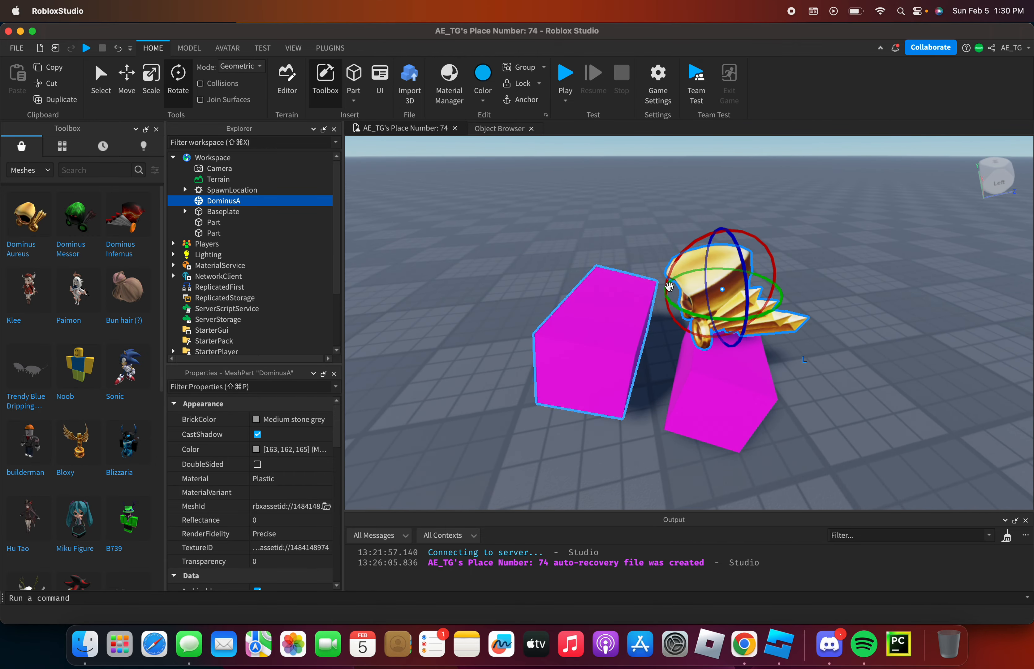
# - Delete the Dominus mesh from the workspace and close the Toolbox
pyautogui.click(596, 348)
pyautogui.click(737, 376)
pyautogui.moveTo(737, 377); pyautogui.dragTo(874, 346, button='right')
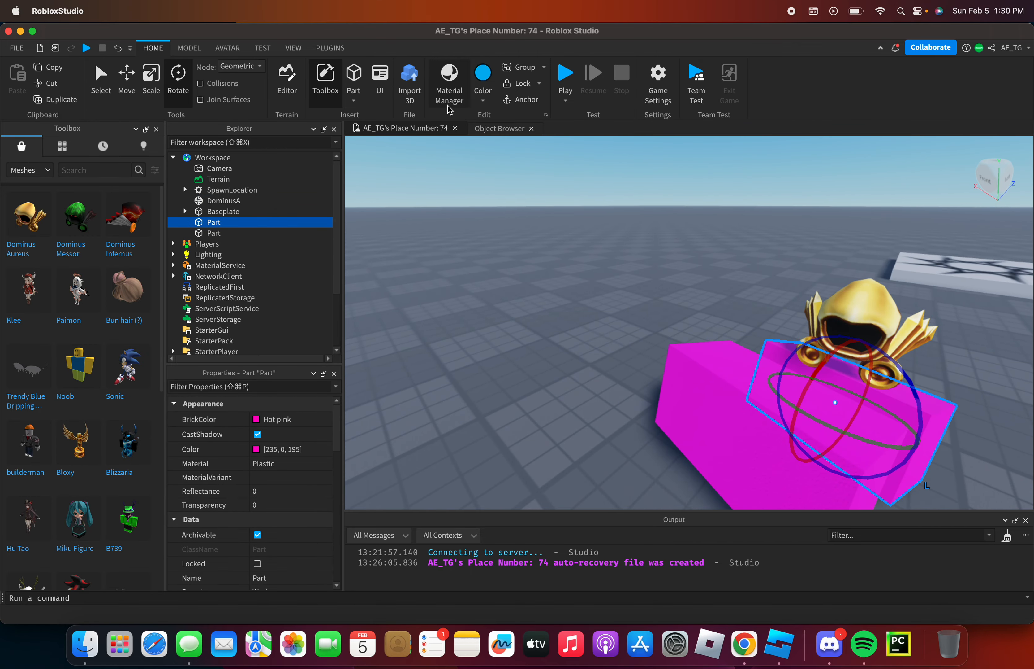
pyautogui.click(894, 336)
pyautogui.press('d')
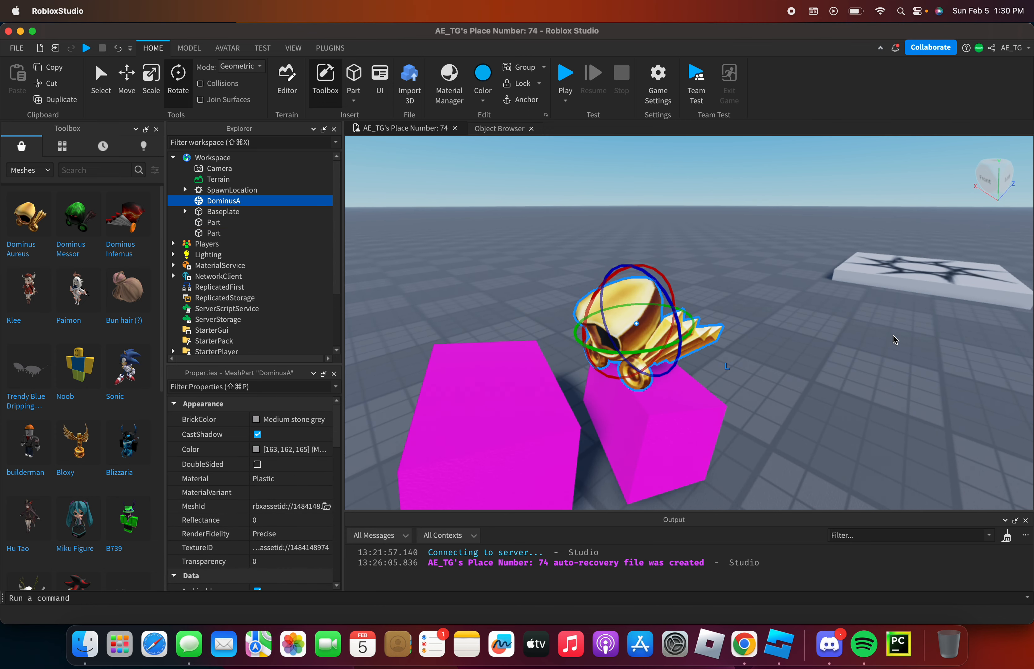
pyautogui.press('Delete')
pyautogui.press('d')
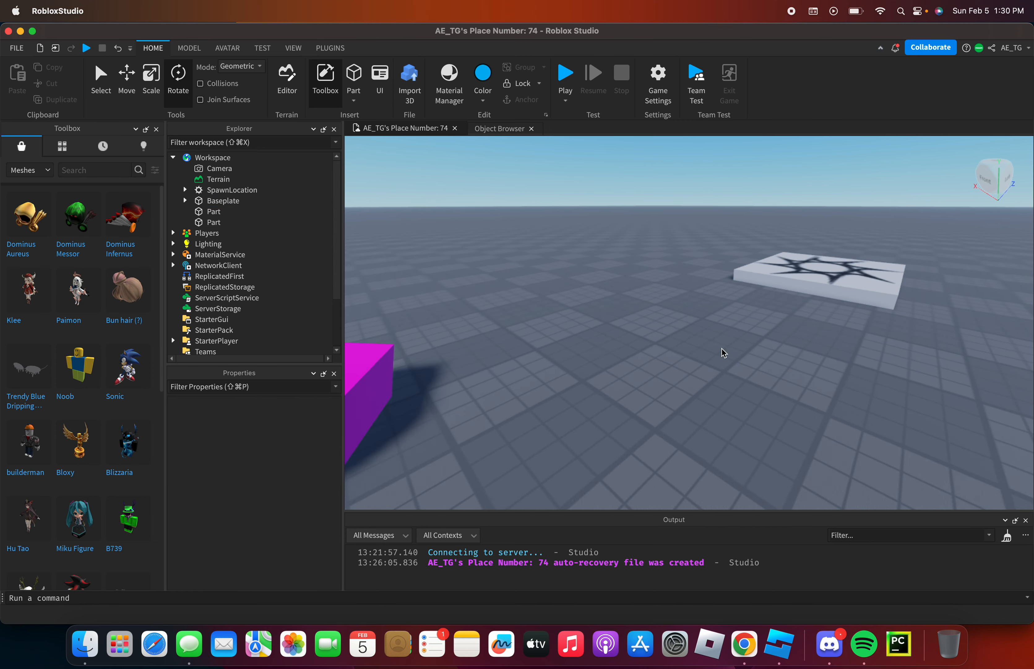
pyautogui.click(147, 130)
# - Reposition one pink block beside the other and turn it into a negative part with Negate
pyautogui.moveTo(274, 150); pyautogui.dragTo(602, 241, button='right')
pyautogui.rightClick(458, 214)
pyautogui.moveTo(473, 249); pyautogui.dragTo(626, 248)
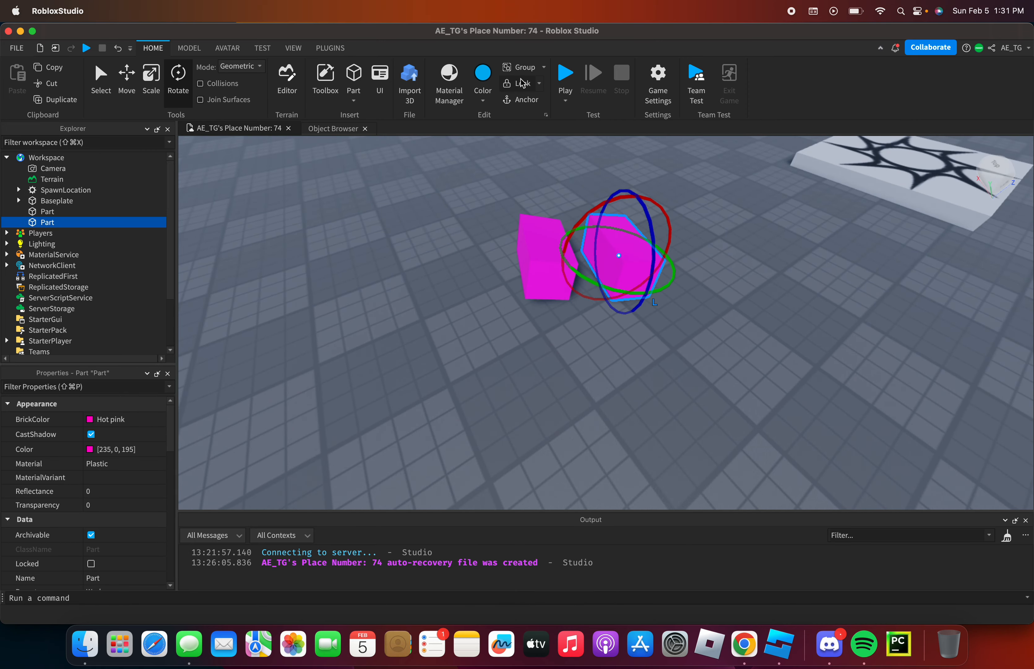
pyautogui.scroll(3, 554, 253)
pyautogui.scroll(-2, 595, 212)
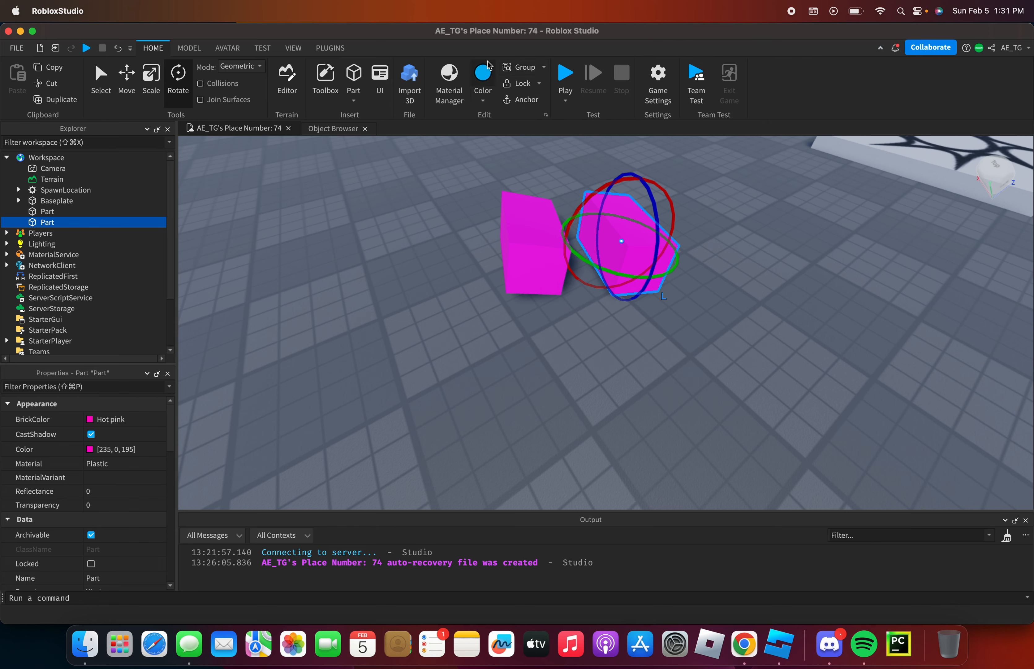
pyautogui.click(188, 48)
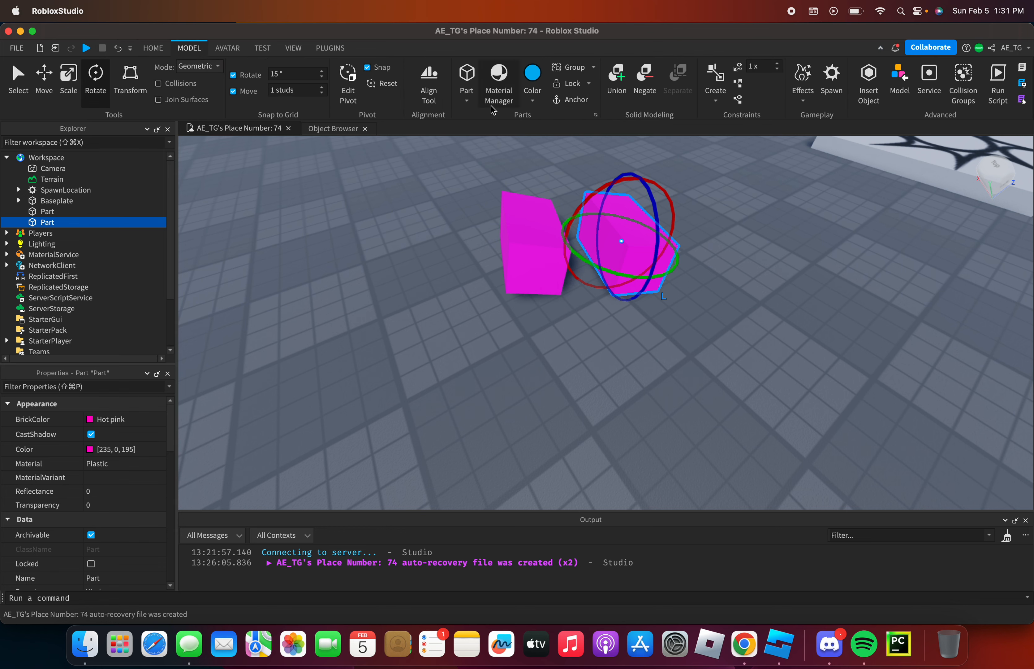
pyautogui.click(647, 76)
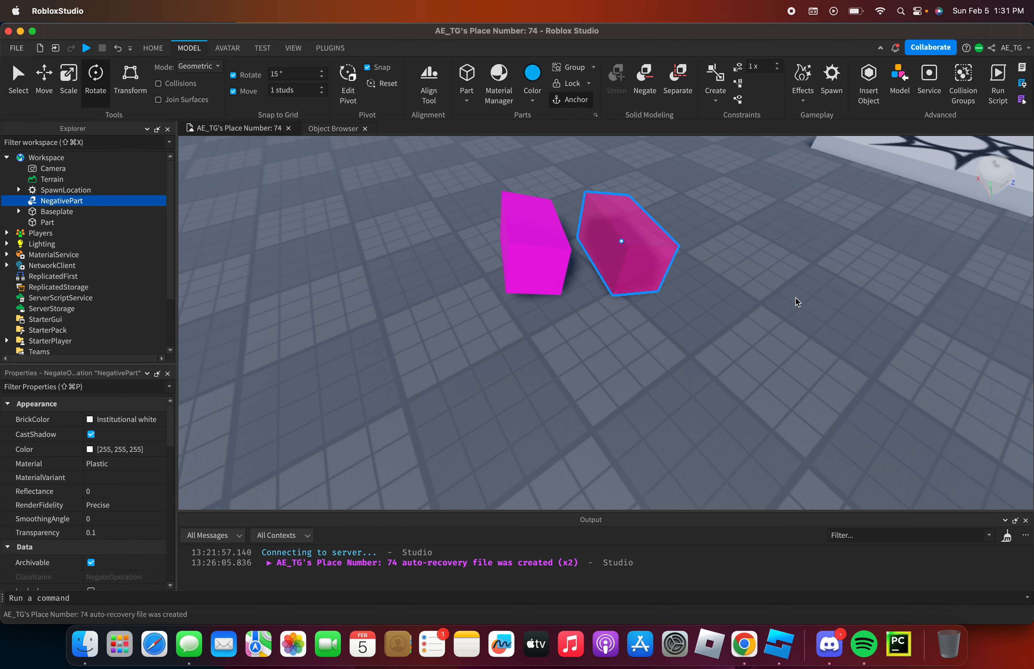
# - Scale the negative part down to a smaller block with the Scale tool
pyautogui.scroll(2, 680, 343)
pyautogui.press('super+3')
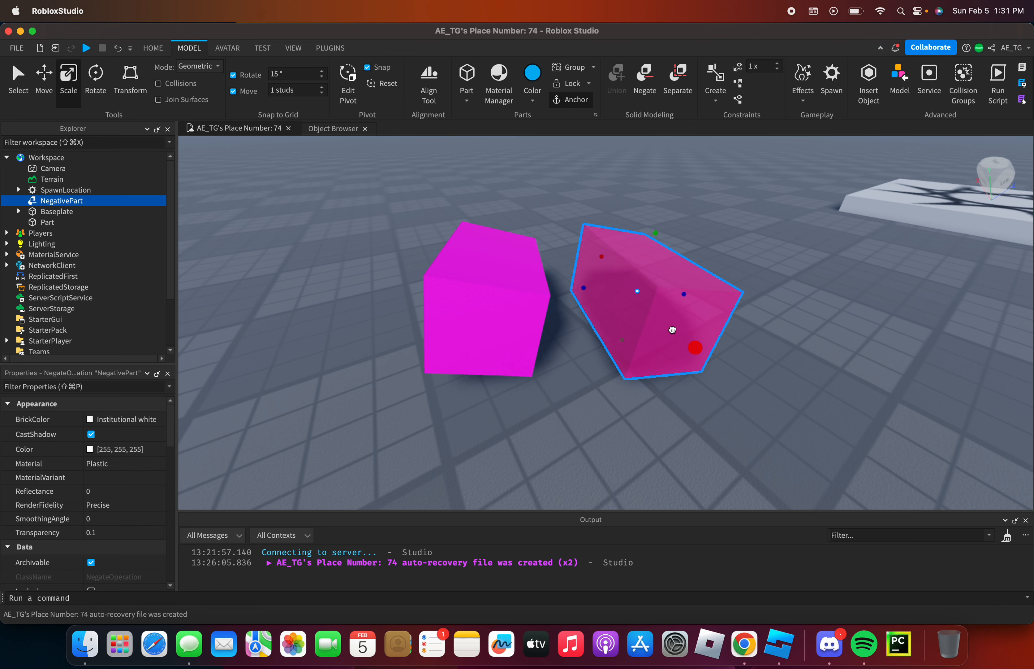
pyautogui.moveTo(672, 330); pyautogui.dragTo(639, 293)
pyautogui.moveTo(639, 220); pyautogui.dragTo(635, 243)
pyautogui.moveTo(673, 240); pyautogui.dragTo(670, 252, button='right')
# - Move the negative part up and over so that it overlaps one end of the pink block
pyautogui.press('super+2')
pyautogui.click(646, 297)
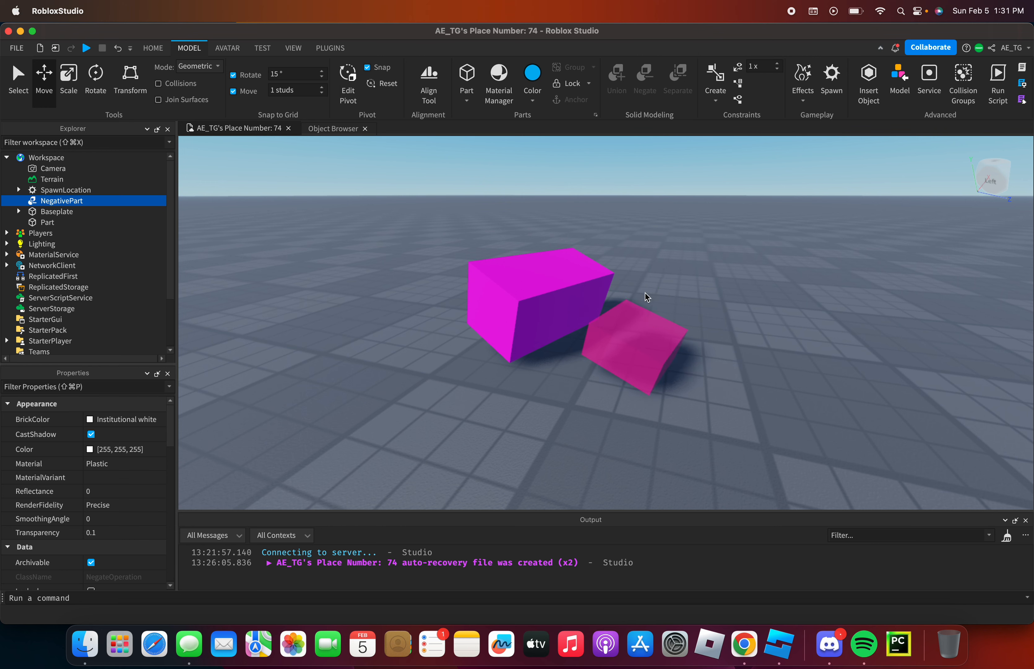
pyautogui.click(637, 342)
pyautogui.moveTo(656, 286); pyautogui.dragTo(651, 256)
pyautogui.moveTo(700, 331); pyautogui.dragTo(633, 300)
pyautogui.moveTo(642, 285); pyautogui.dragTo(648, 288, button='right')
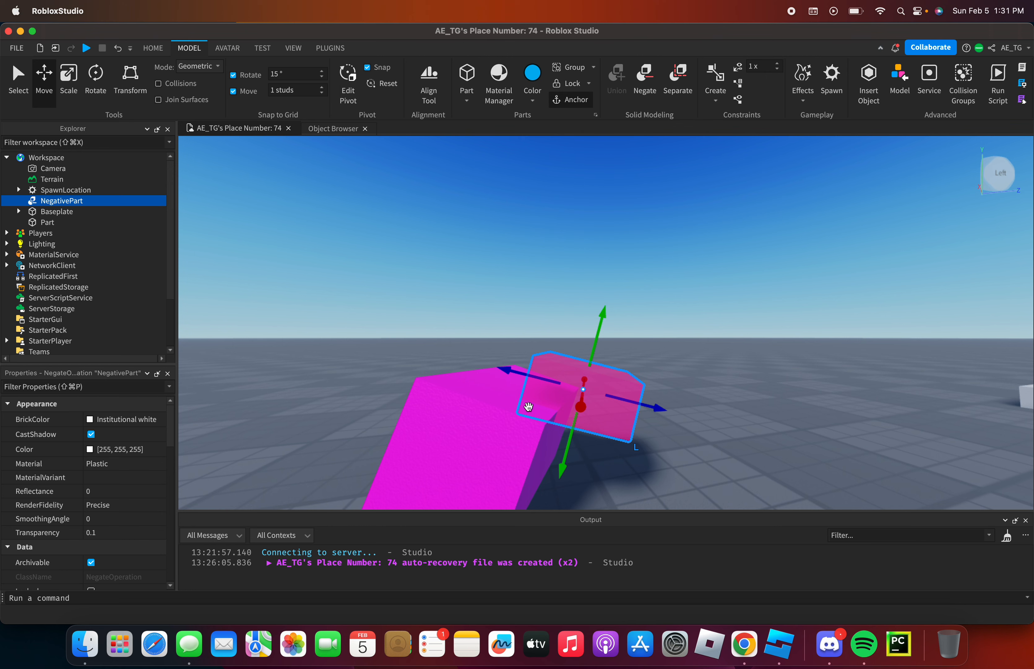
# - Demonstrate selecting the negative part and the pink block together in the viewport, clearing the selection between attempts
pyautogui.keyDown('shift'); pyautogui.click(497, 436); pyautogui.keyUp('shift')
pyautogui.moveTo(637, 199); pyautogui.dragTo(617, 195, button='right')
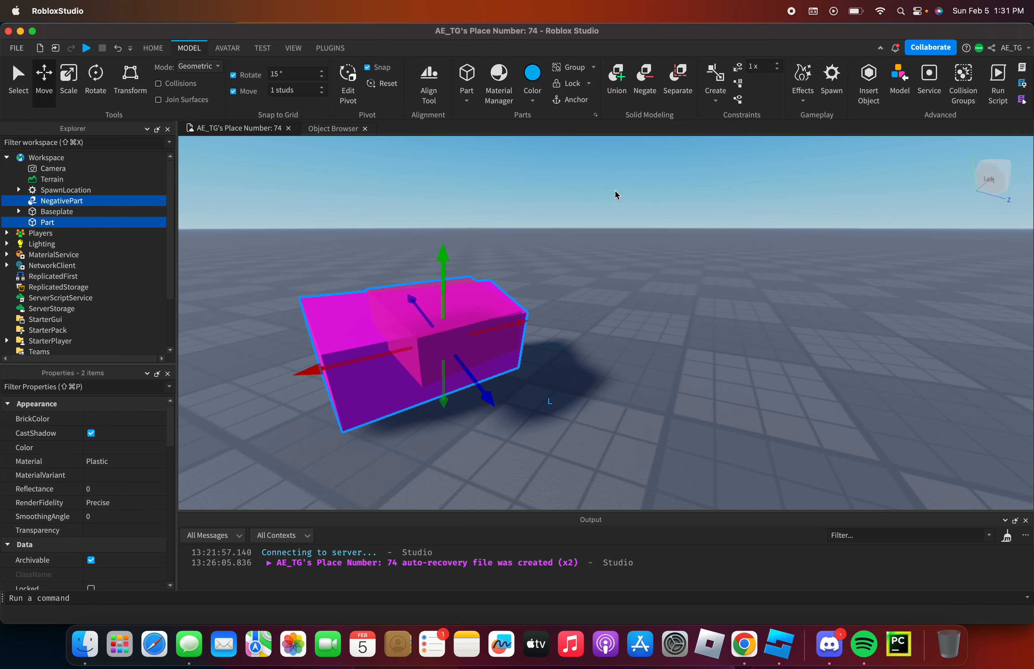
pyautogui.press('a')
pyautogui.click(421, 243)
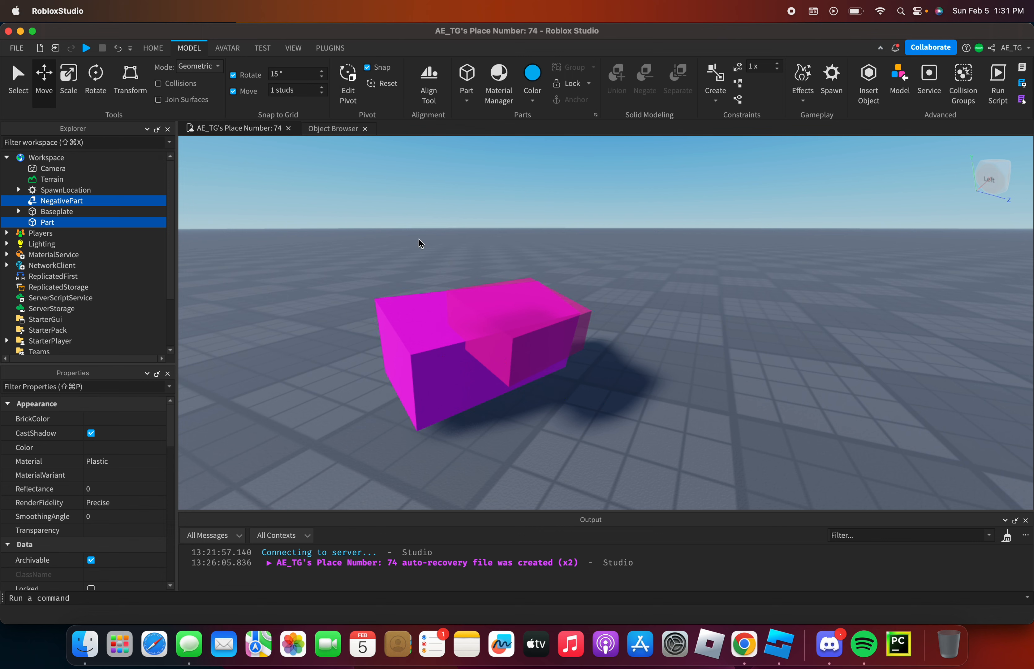
pyautogui.click(554, 363)
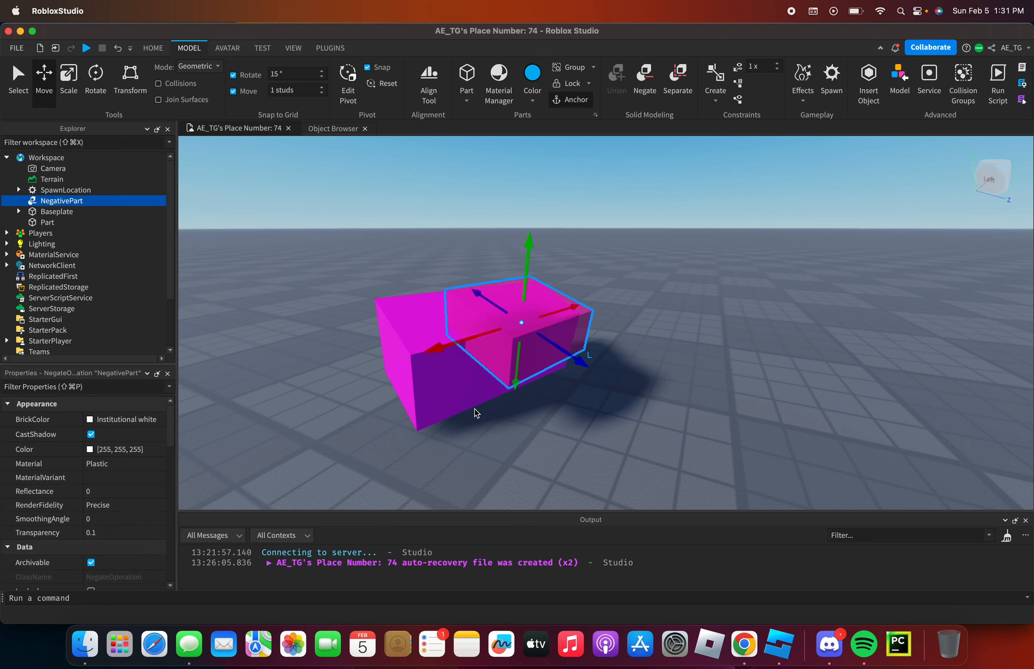
pyautogui.keyDown('shift'); pyautogui.click(395, 313); pyautogui.keyUp('shift')
pyautogui.click(615, 306)
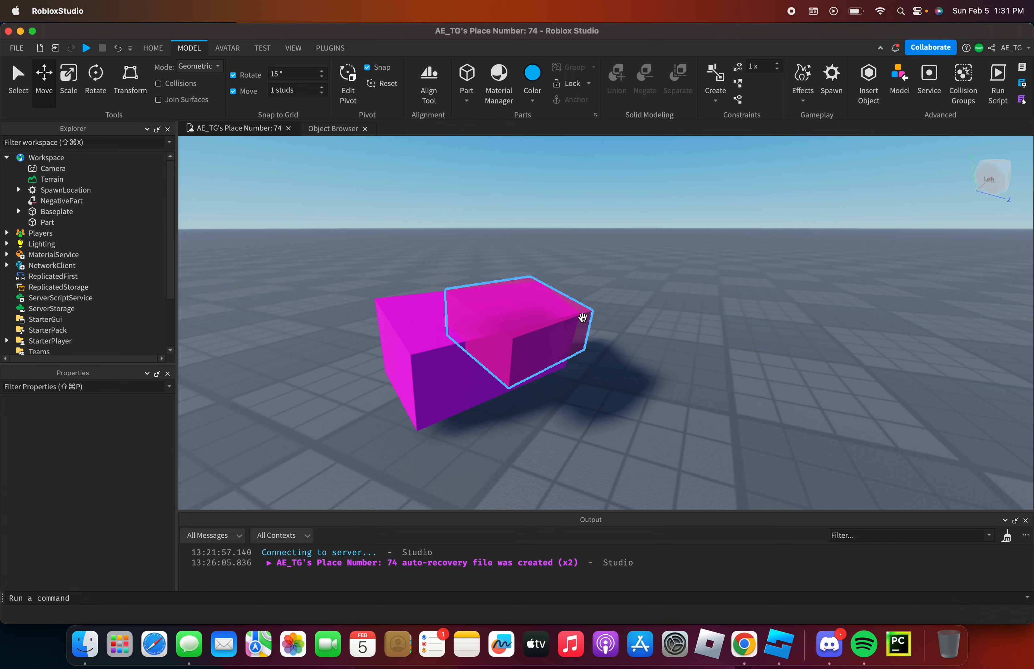
pyautogui.click(557, 322)
pyautogui.keyDown('shift'); pyautogui.click(412, 329); pyautogui.keyUp('shift')
pyautogui.scroll(3, 583, 436)
pyautogui.click(608, 396)
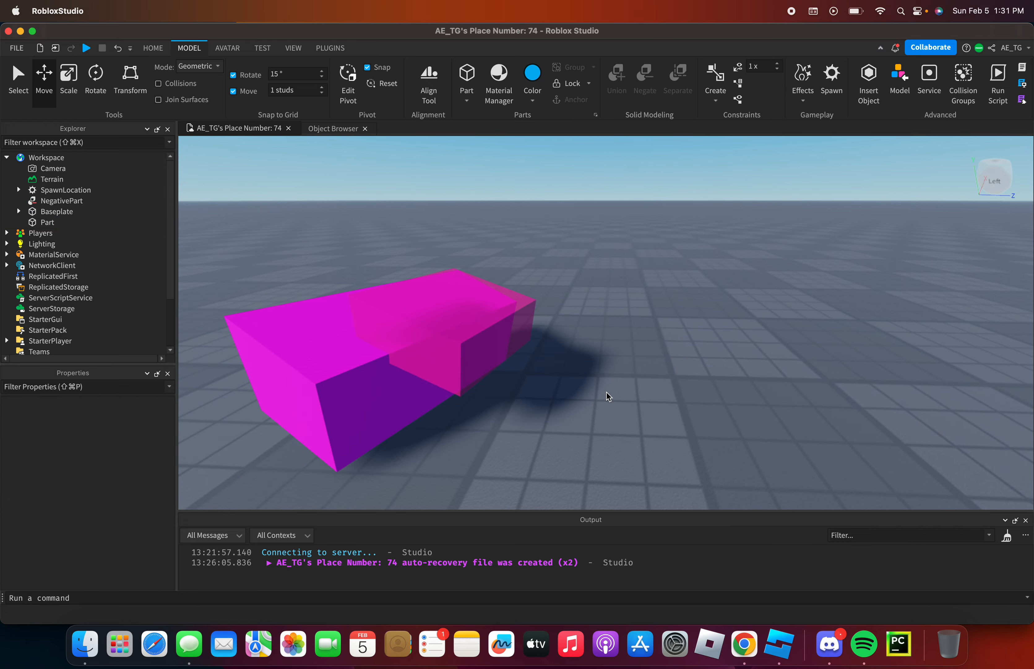
# - Demonstrate selecting NegativePart and Part together in the Explorer, both as individual items and as a range, and clear the selection
pyautogui.click(49, 190)
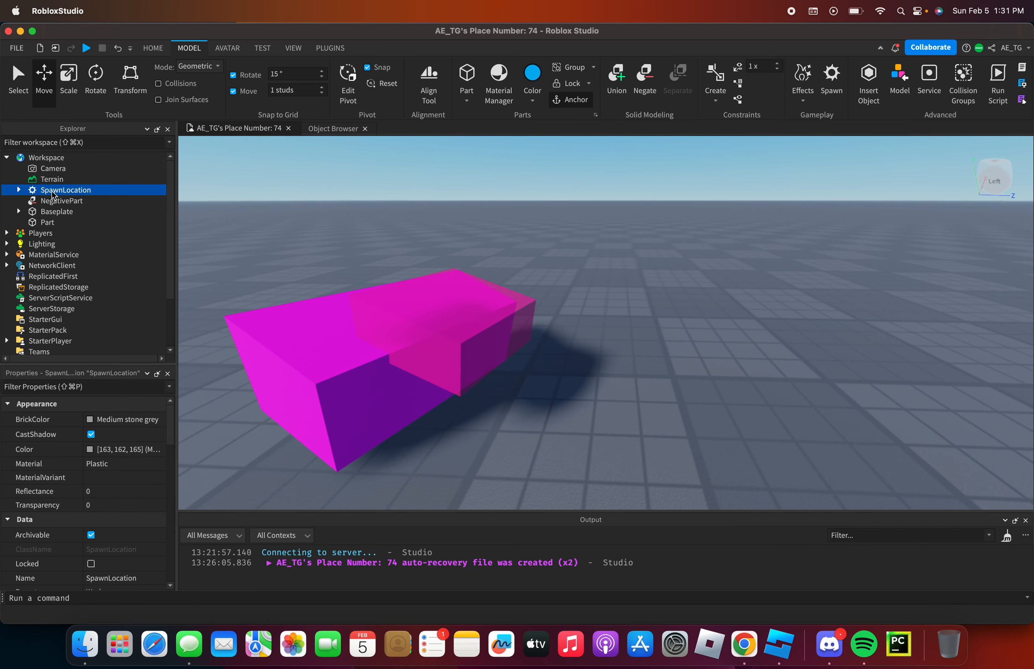
pyautogui.click(56, 200)
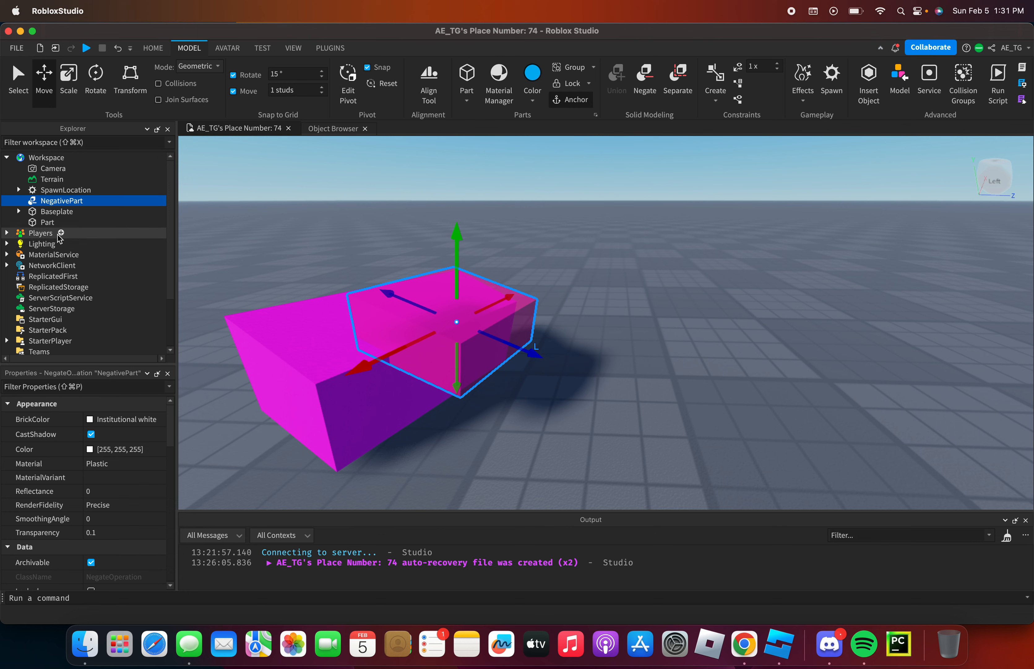
pyautogui.keyDown('super'); pyautogui.click(49, 223); pyautogui.keyUp('super')
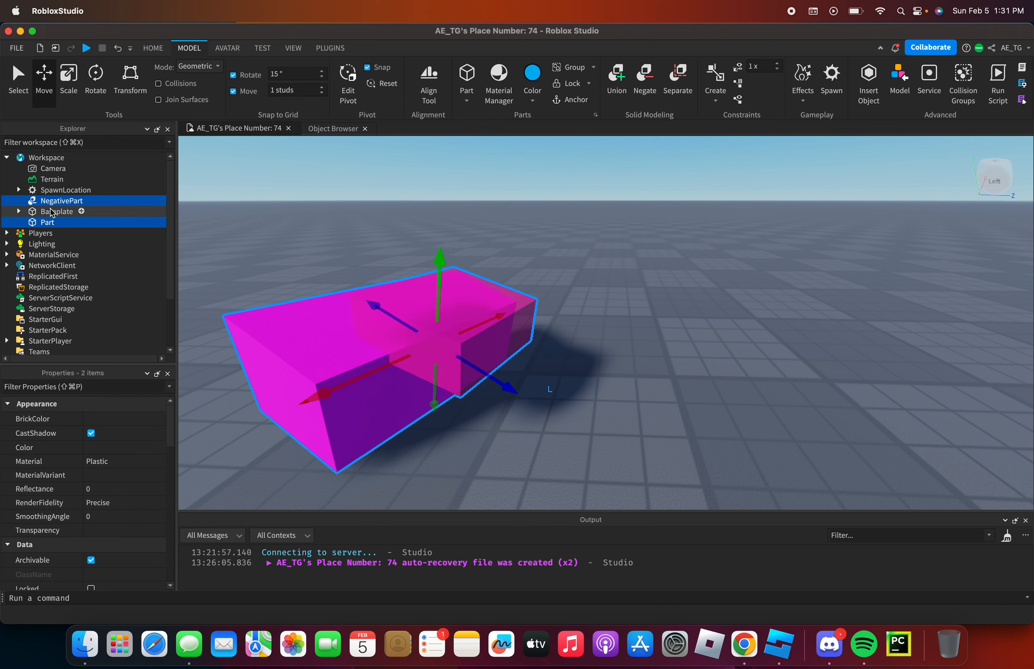
pyautogui.click(53, 201)
pyautogui.click(52, 222)
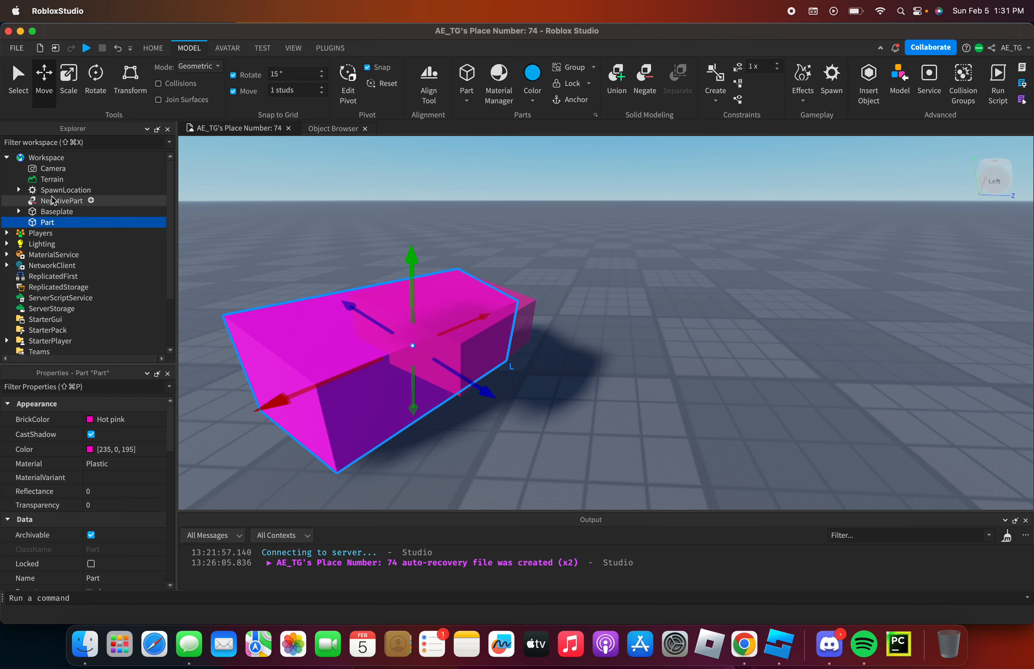
pyautogui.click(53, 200)
pyautogui.keyDown('shift'); pyautogui.click(56, 223); pyautogui.keyUp('shift')
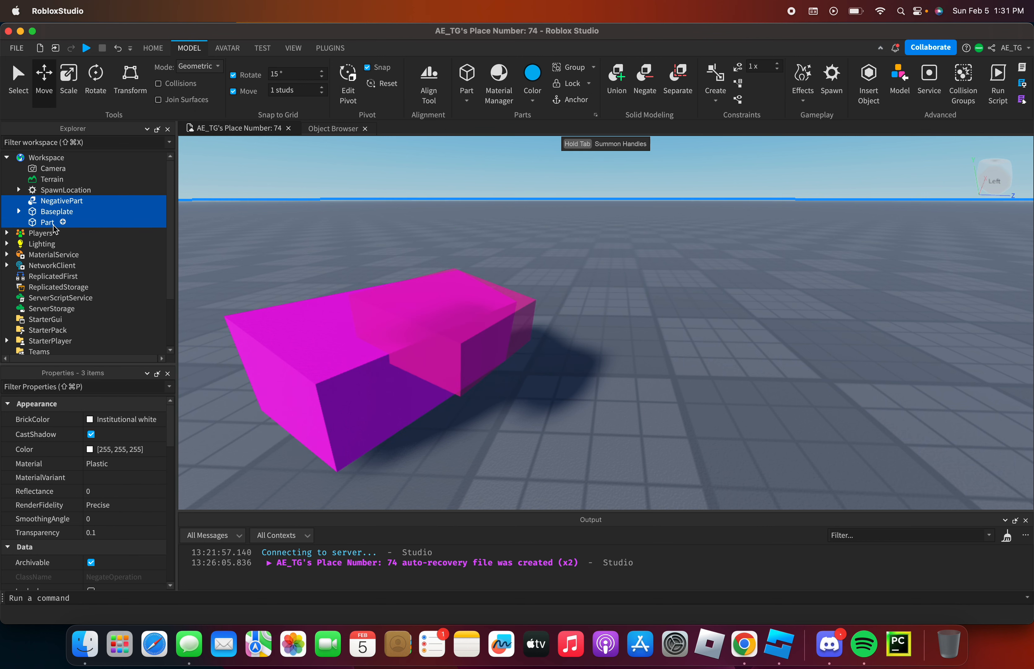
pyautogui.click(676, 235)
# - Select the negative part together with the pink block and combine them with Union to cut the block
pyautogui.moveTo(676, 235); pyautogui.dragTo(635, 305, button='right')
pyautogui.click(540, 249)
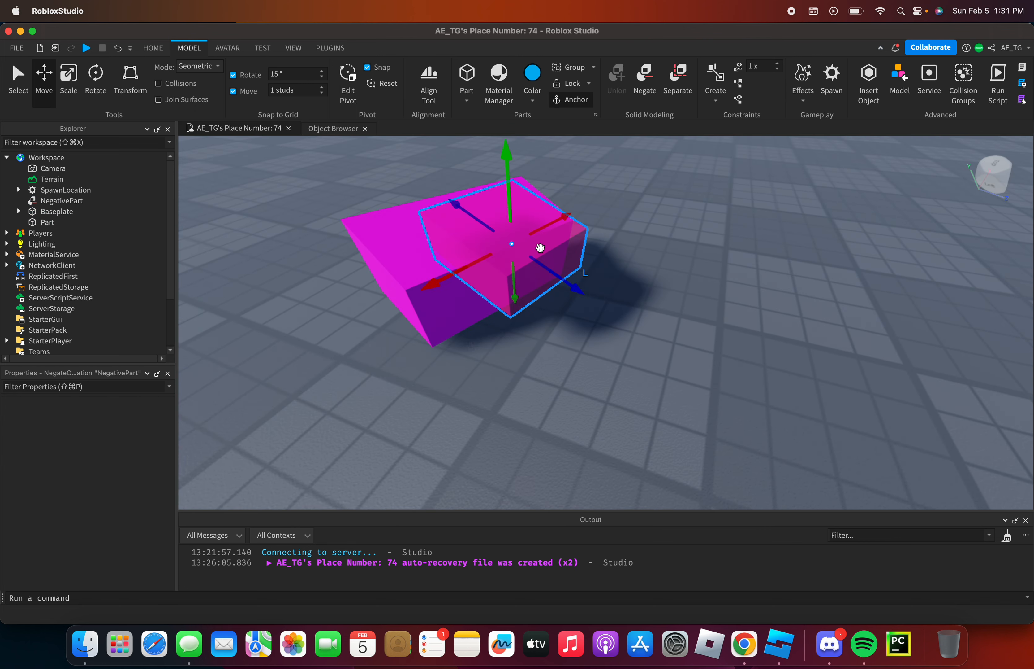
pyautogui.moveTo(540, 250); pyautogui.dragTo(583, 330, button='right')
pyautogui.keyDown('shift'); pyautogui.click(583, 330); pyautogui.keyUp('shift')
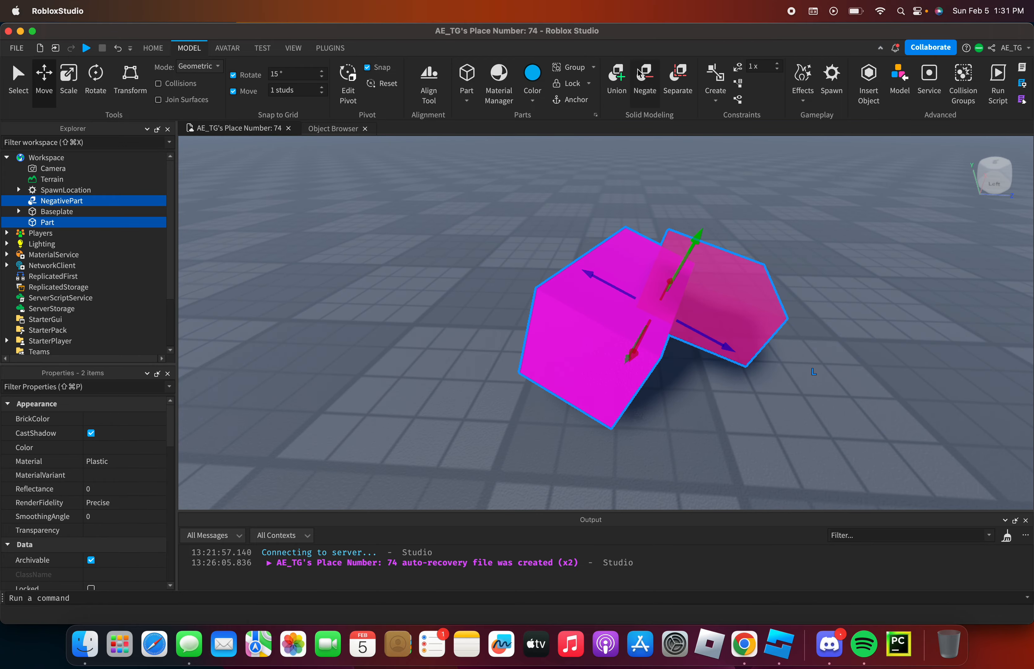
pyautogui.click(624, 80)
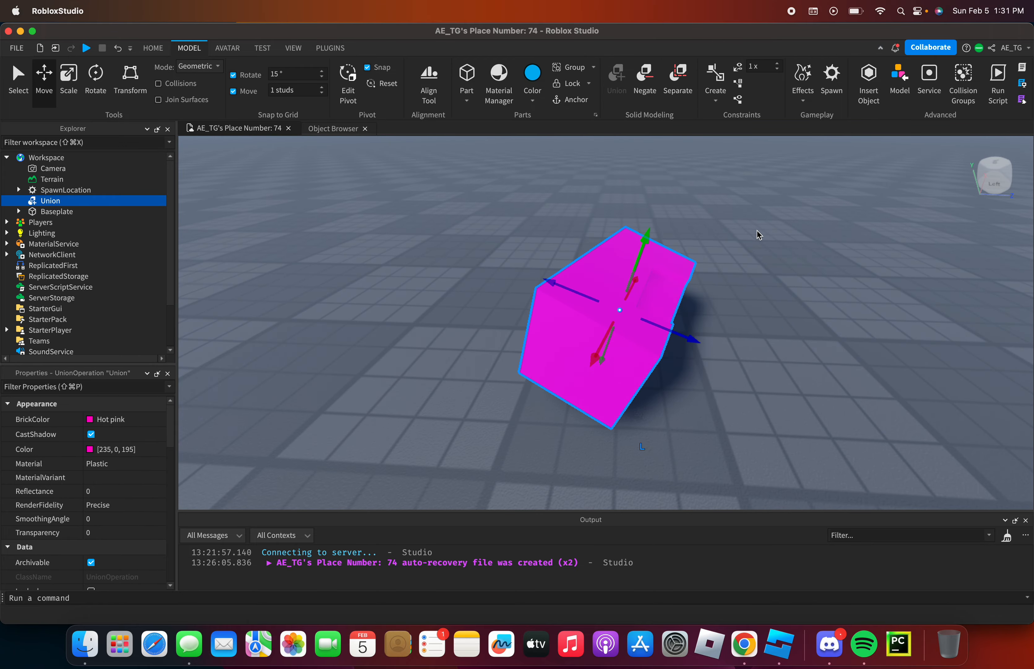
# - Inspect the cut in the pink union from several angles and split it back into its original pieces with Separate
pyautogui.rightClick(758, 233)
pyautogui.click(603, 185)
pyautogui.press('w')
pyautogui.moveTo(603, 185); pyautogui.dragTo(653, 184, button='right')
pyautogui.press('s')
pyautogui.press('w')
pyautogui.press('s')
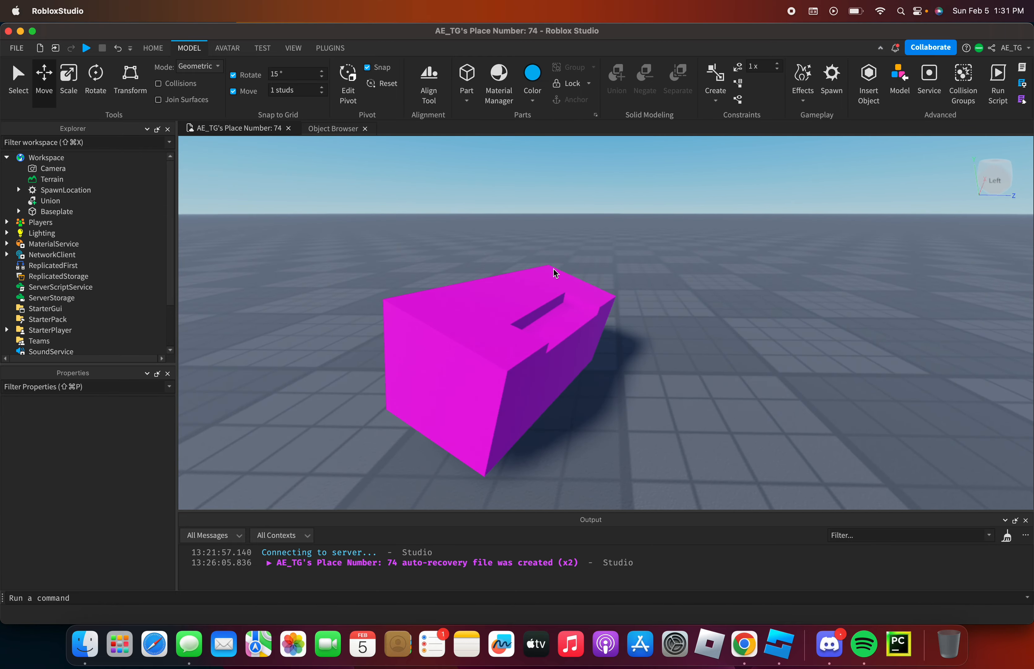
pyautogui.click(554, 272)
pyautogui.click(679, 74)
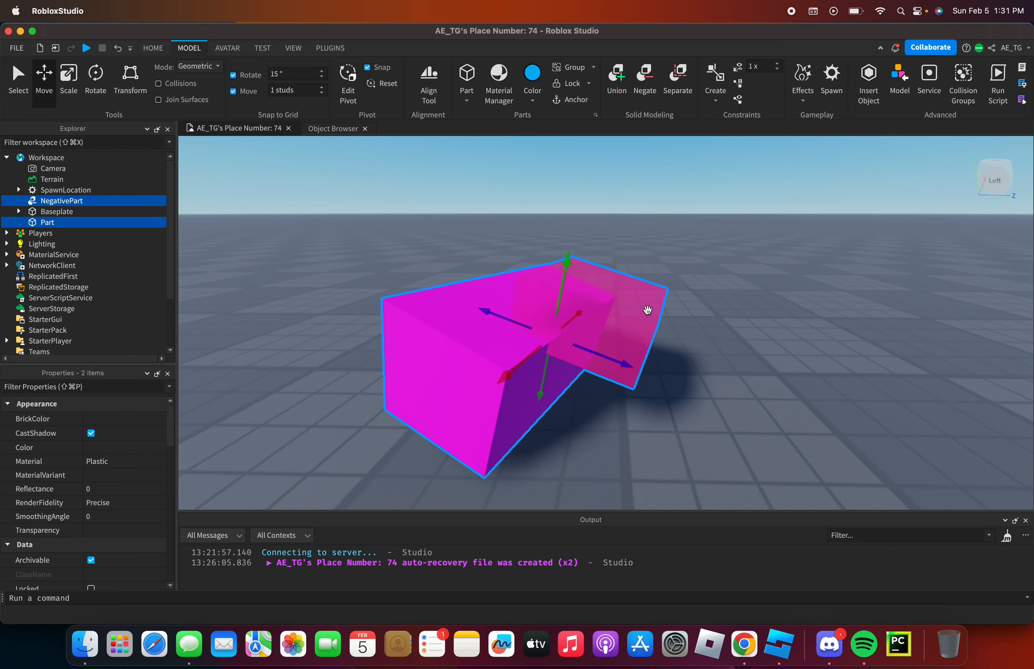
# - Turn the negative part back into a regular part with Separate and move it off the end of the larger block
pyautogui.click(775, 242)
pyautogui.click(662, 306)
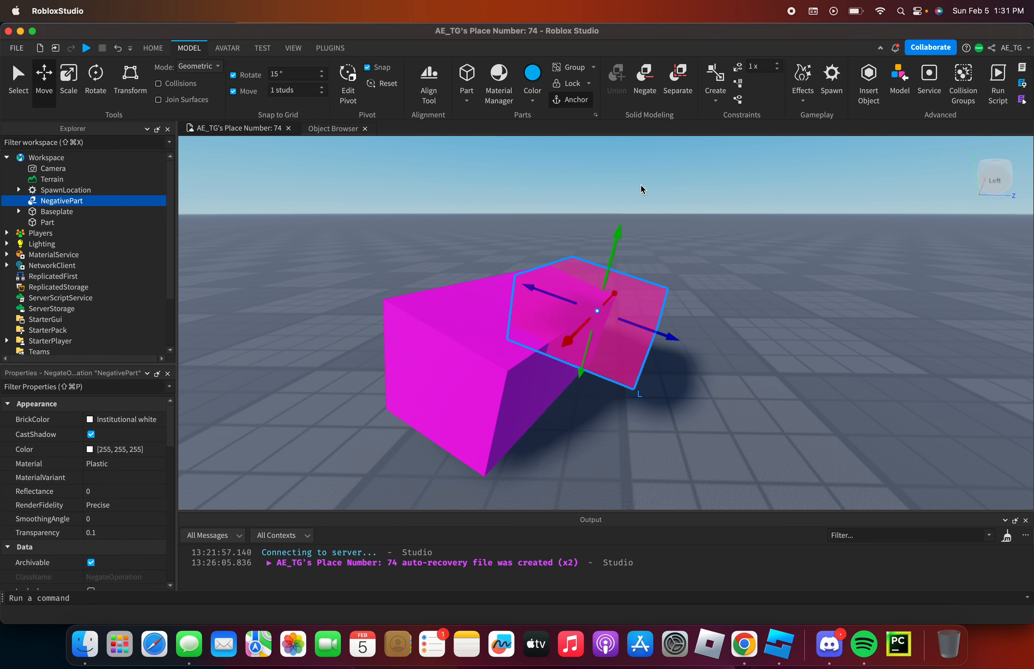
pyautogui.click(677, 81)
pyautogui.moveTo(635, 321); pyautogui.dragTo(658, 337)
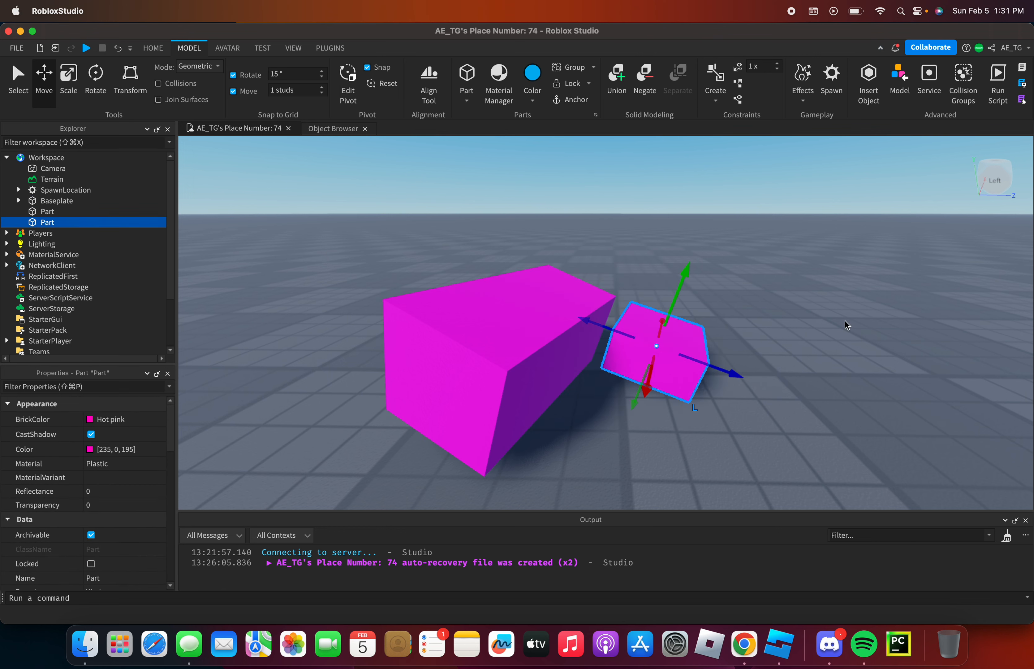
# - Insert a PointLight effect and place it inside the smaller pink part in the Explorer
pyautogui.click(862, 339)
pyautogui.press('d')
pyautogui.press('s')
pyautogui.click(803, 85)
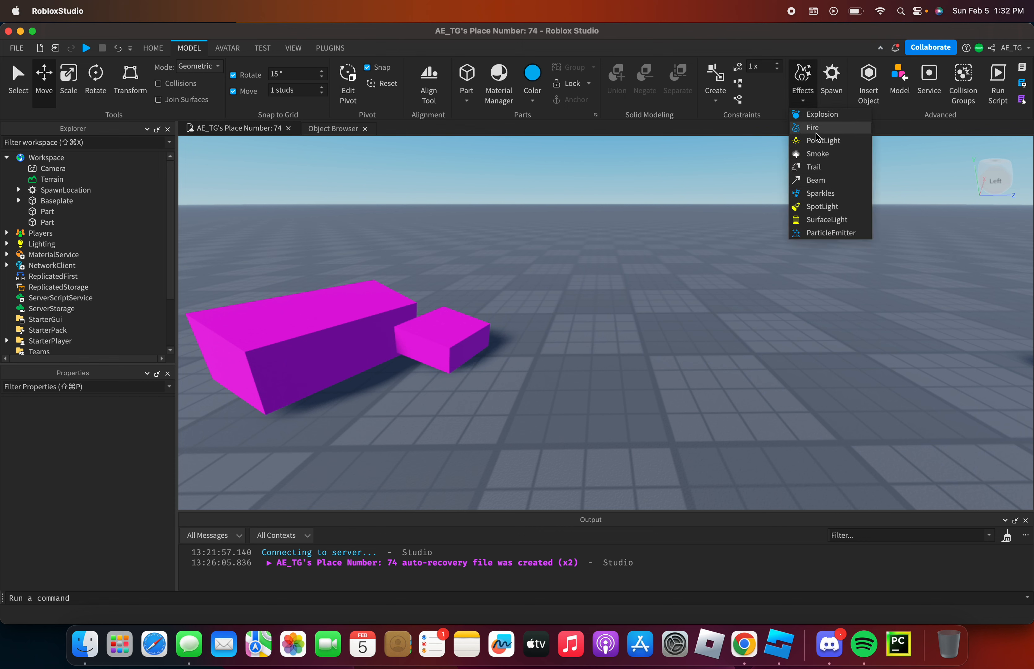
pyautogui.click(453, 342)
pyautogui.click(810, 106)
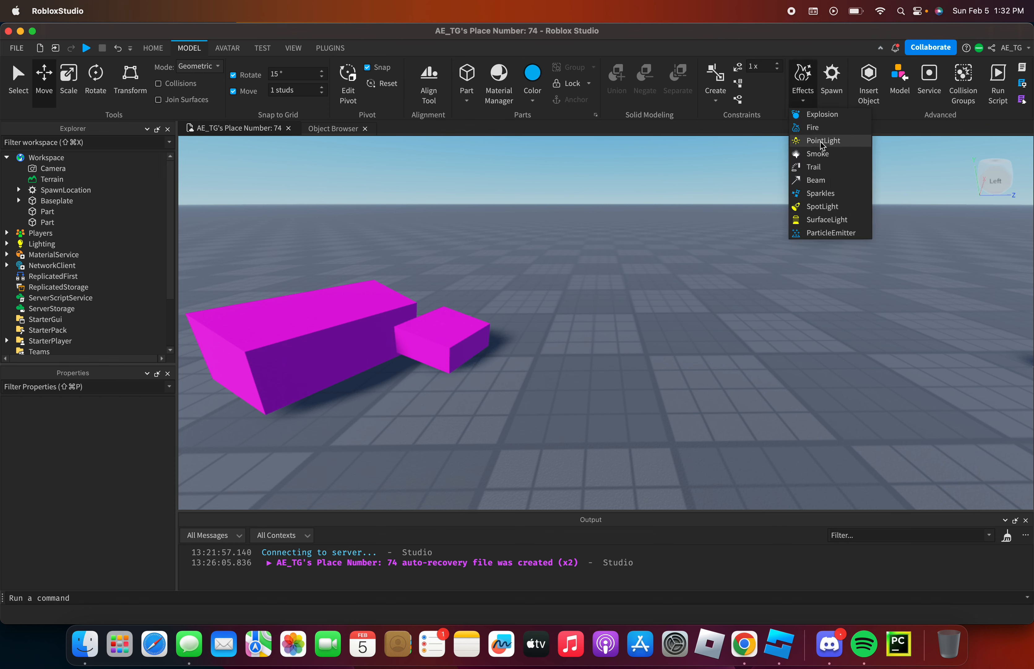
pyautogui.click(822, 141)
pyautogui.click(439, 338)
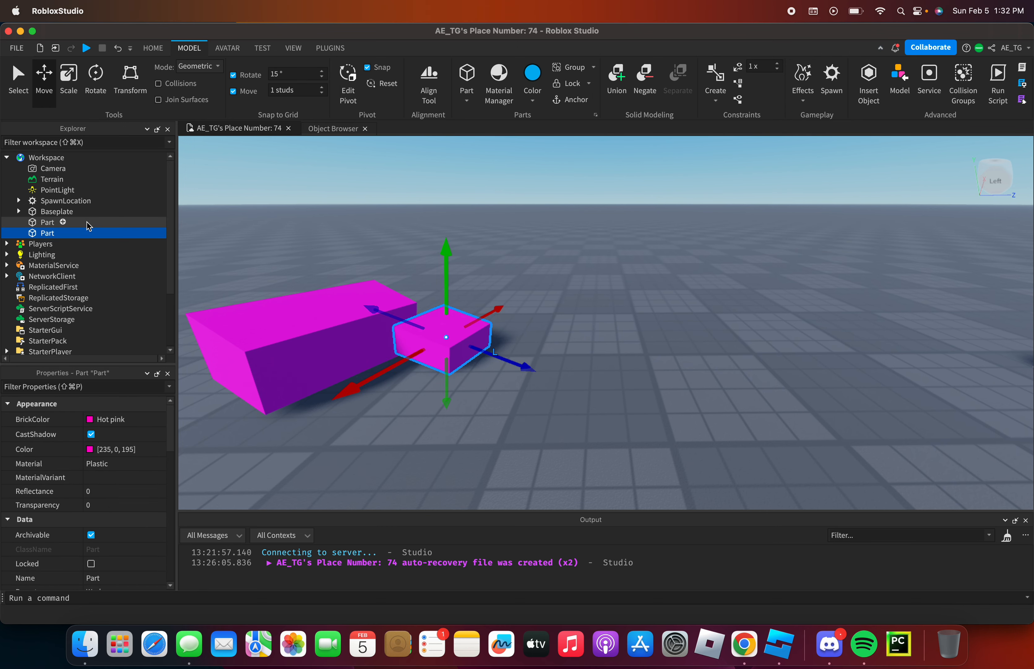
pyautogui.moveTo(52, 198); pyautogui.dragTo(69, 234)
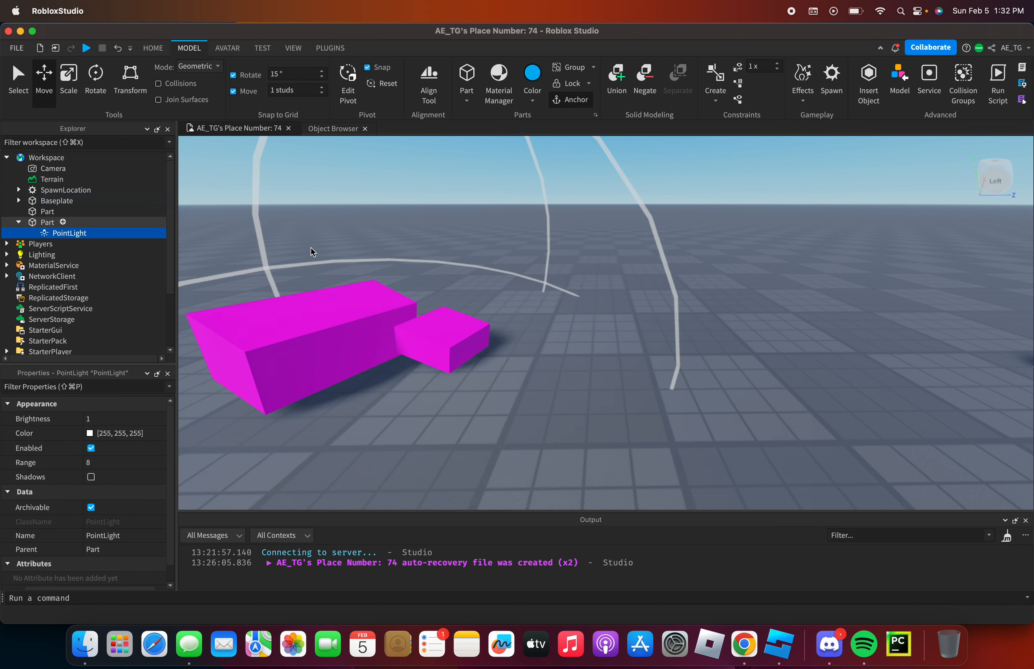
# - Review the PointLight's properties and delete the light from the smaller pink part
pyautogui.rightClick(673, 201)
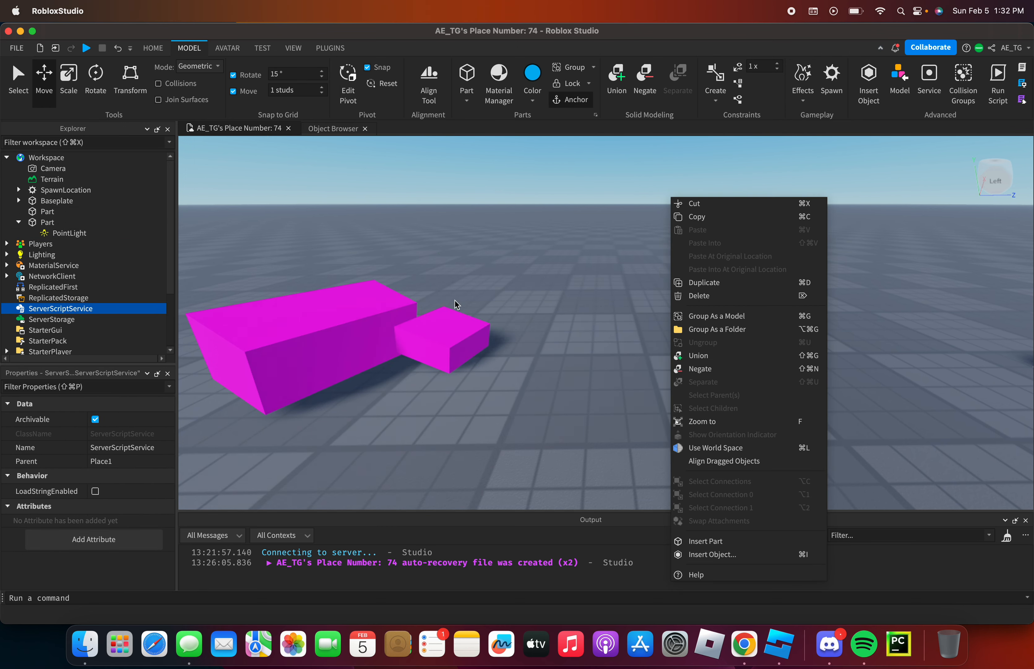
pyautogui.click(52, 240)
pyautogui.click(43, 243)
pyautogui.click(70, 233)
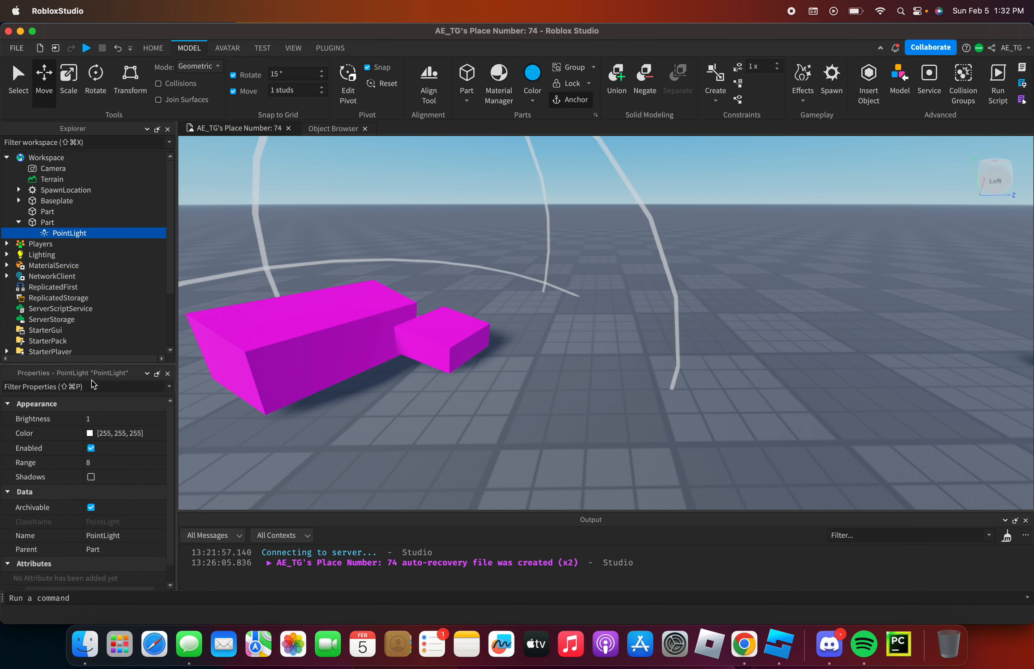
pyautogui.scroll(-1, 87, 477)
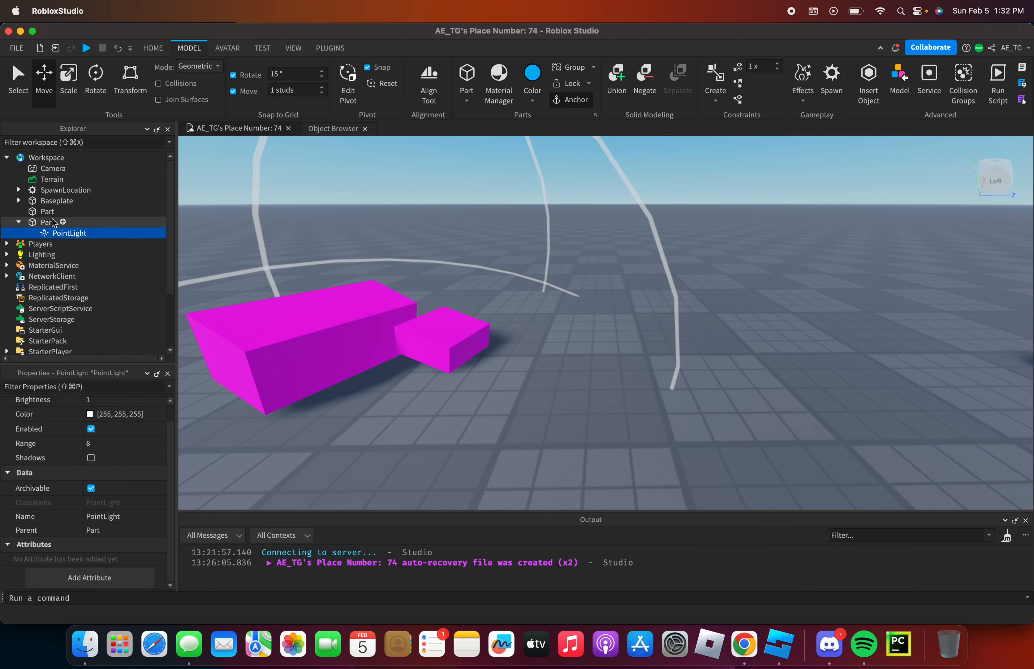
pyautogui.click(52, 220)
pyautogui.click(47, 235)
pyautogui.press('Delete')
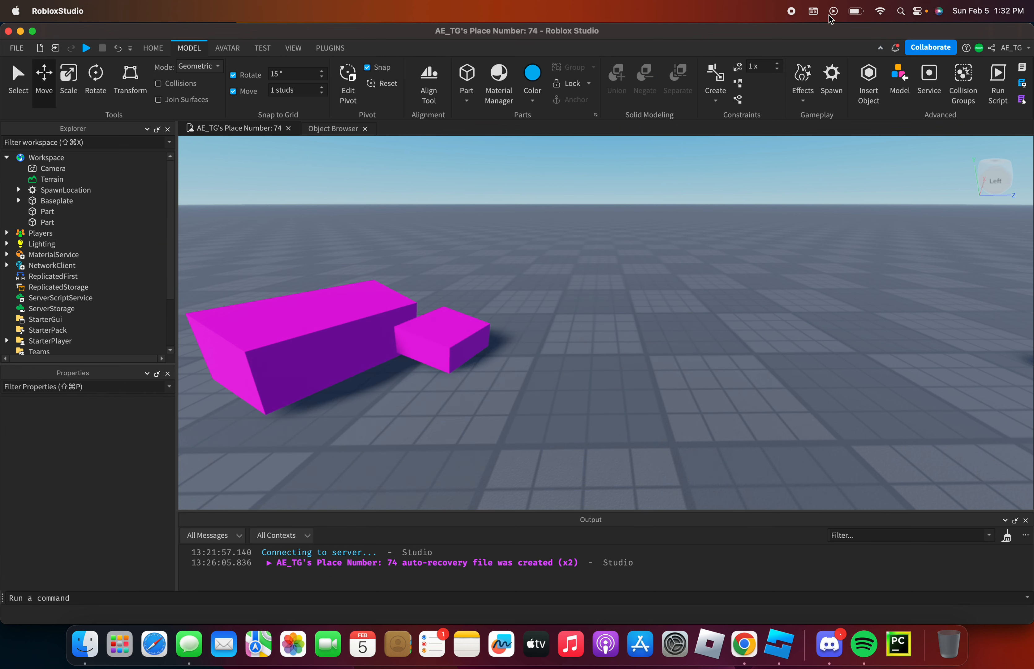
pyautogui.click(802, 100)
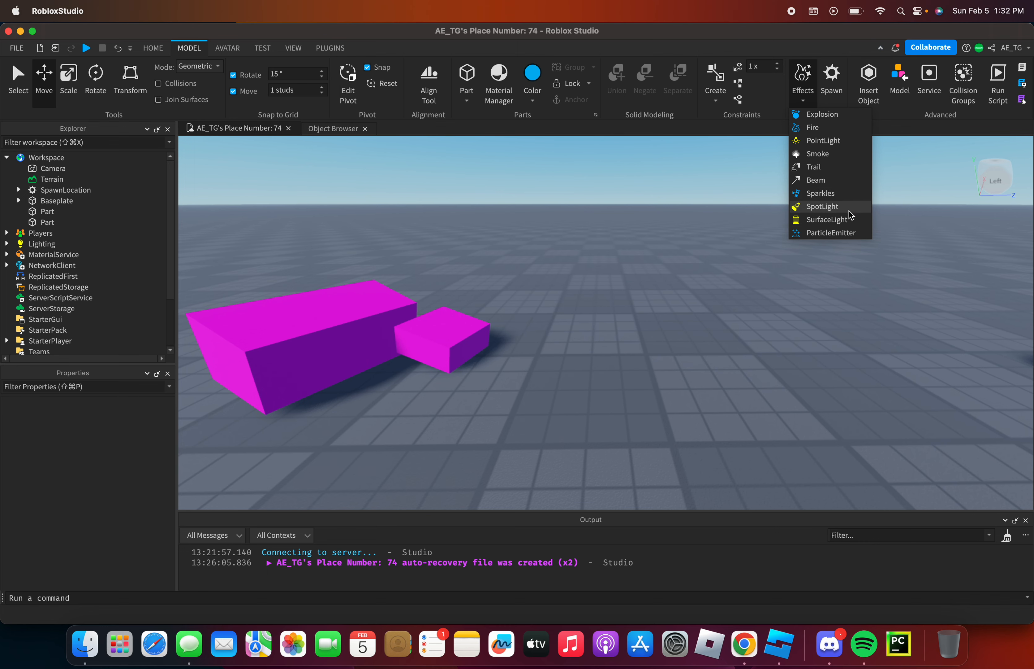
pyautogui.click(672, 213)
# - Move the small pink block across the baseplate, away from the larger block
pyautogui.scroll(-8, 573, 300)
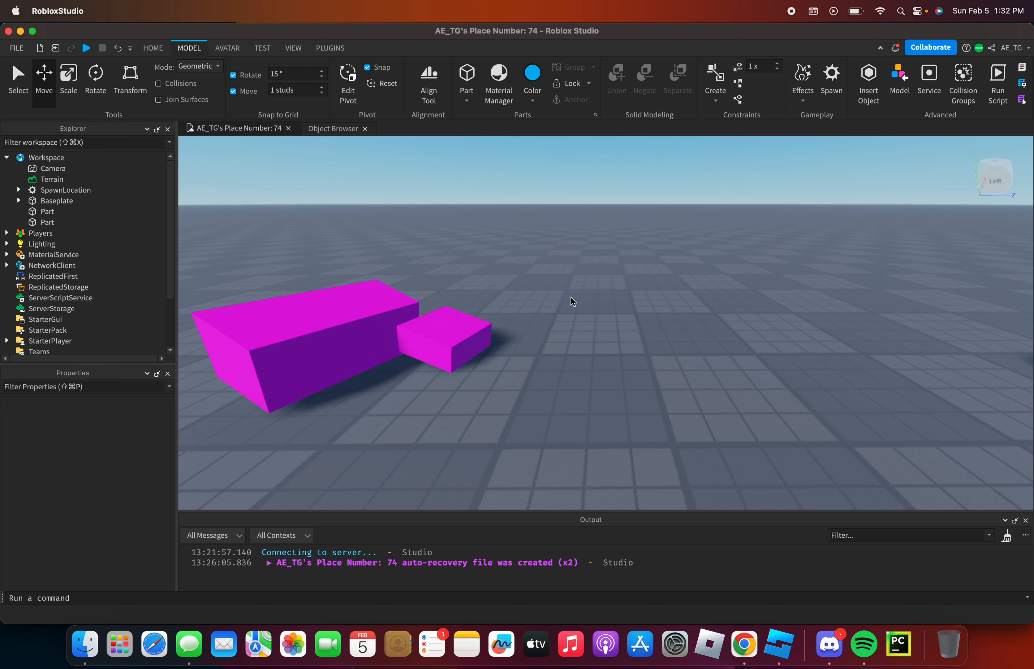
pyautogui.moveTo(573, 300); pyautogui.dragTo(592, 262, button='right')
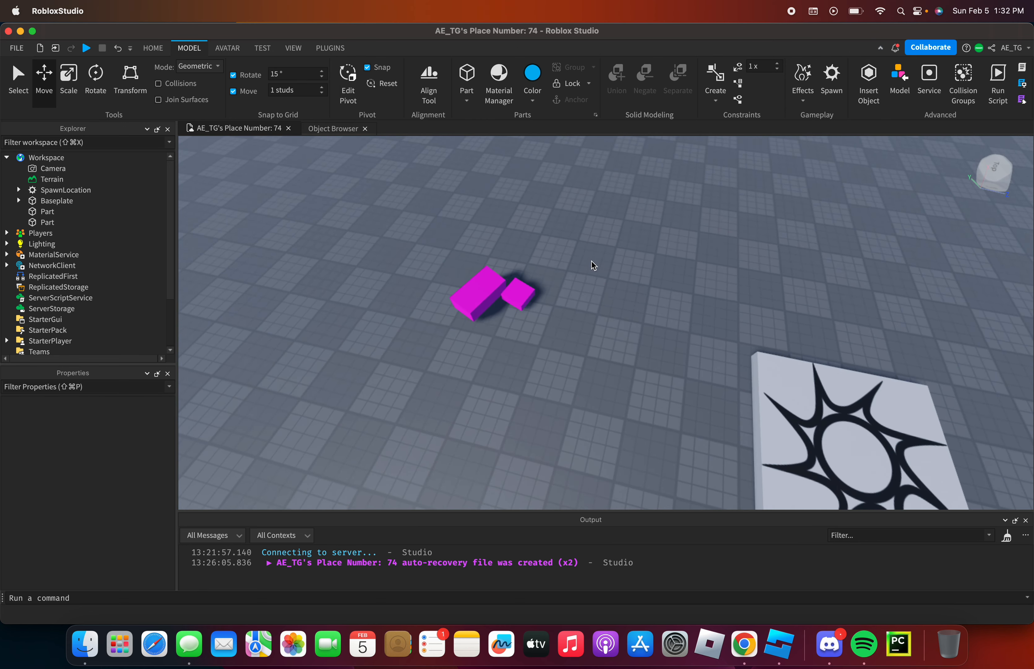
pyautogui.scroll(3, 594, 266)
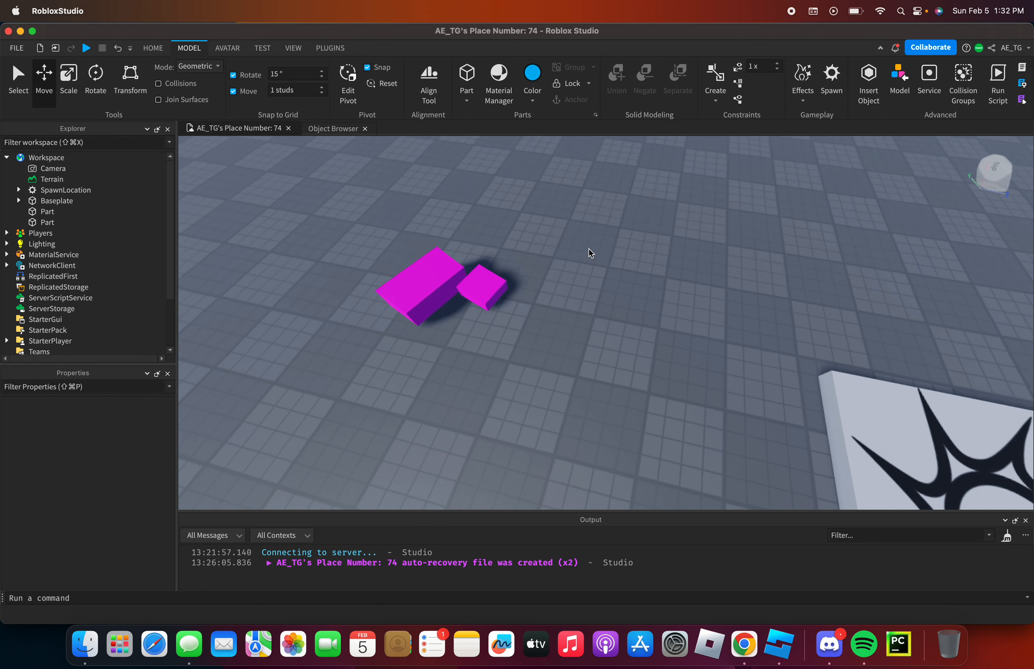
pyautogui.moveTo(496, 295); pyautogui.dragTo(862, 275)
# - Add a second SpawnLocation to the baseplate and delete the extra one
pyautogui.click(839, 97)
pyautogui.moveTo(863, 276); pyautogui.dragTo(760, 327, button='right')
pyautogui.click(760, 328)
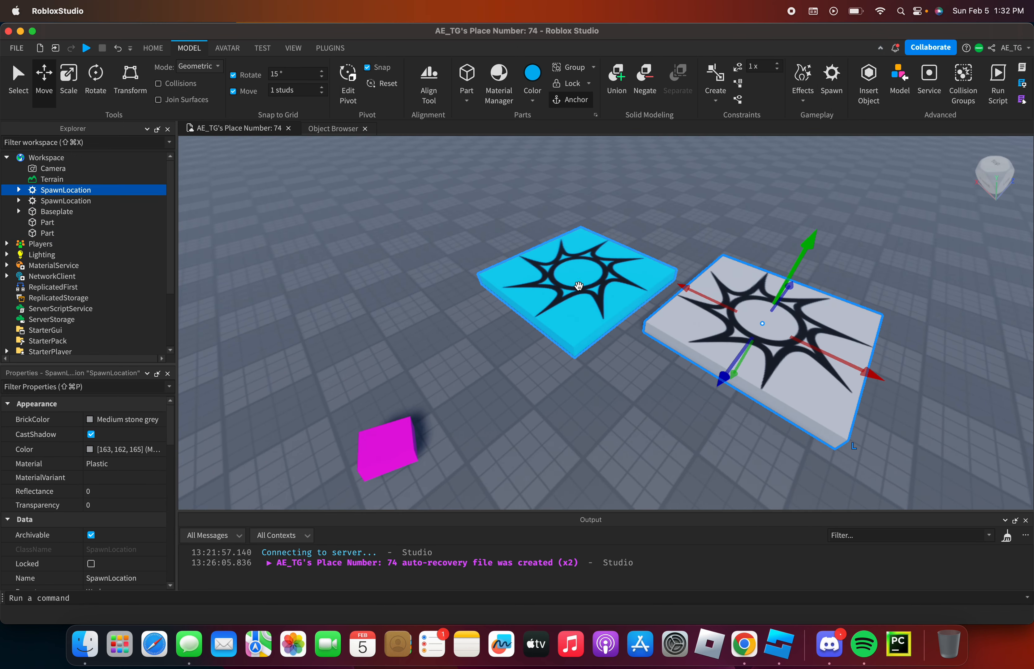
pyautogui.click(579, 285)
pyautogui.press('Delete')
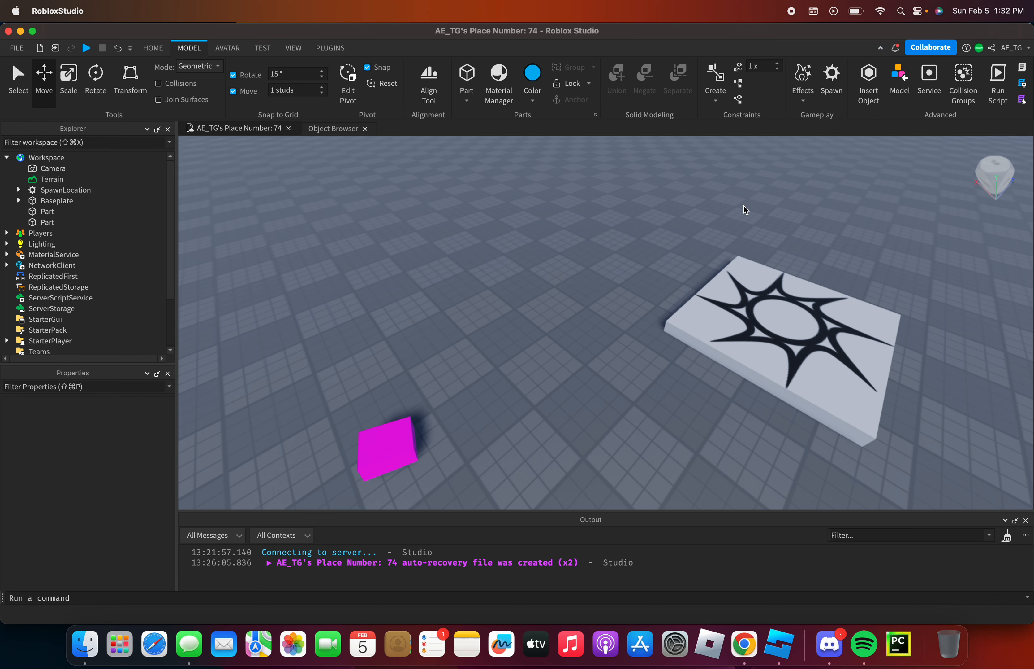
# - Bring up the testing tools and examine the Play, Play Here and Run options
pyautogui.moveTo(459, 207); pyautogui.dragTo(459, 207, button='right')
pyautogui.click(293, 48)
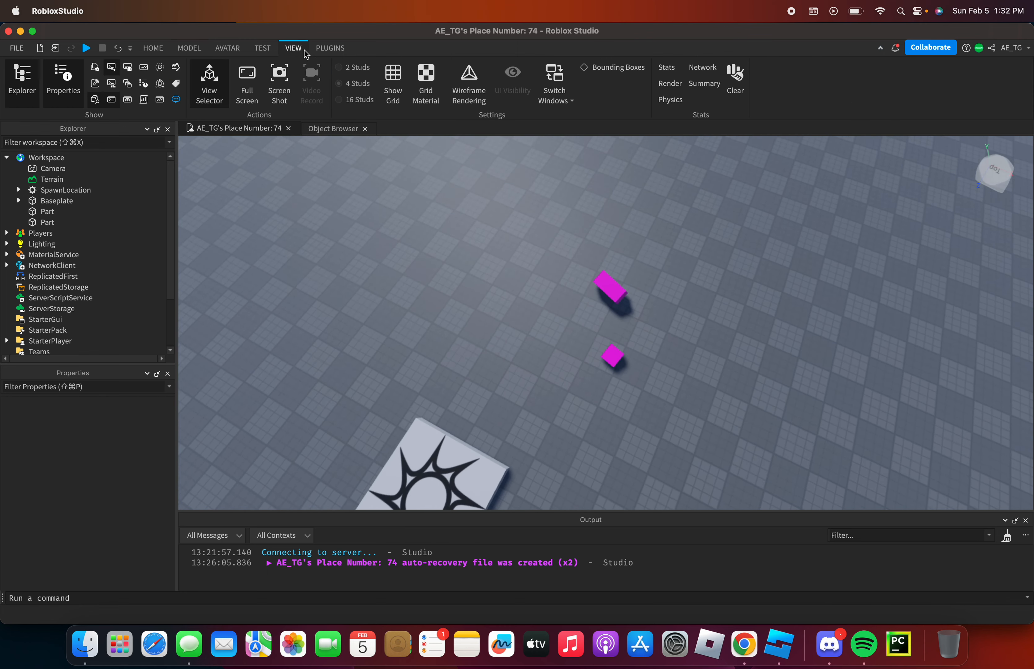
pyautogui.click(261, 48)
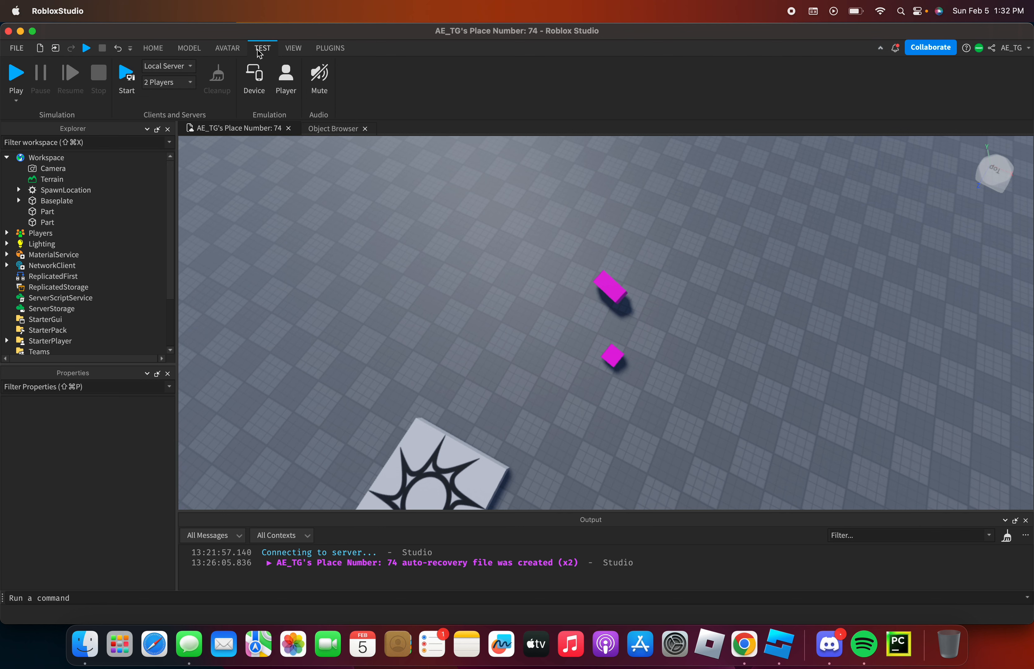
pyautogui.click(13, 96)
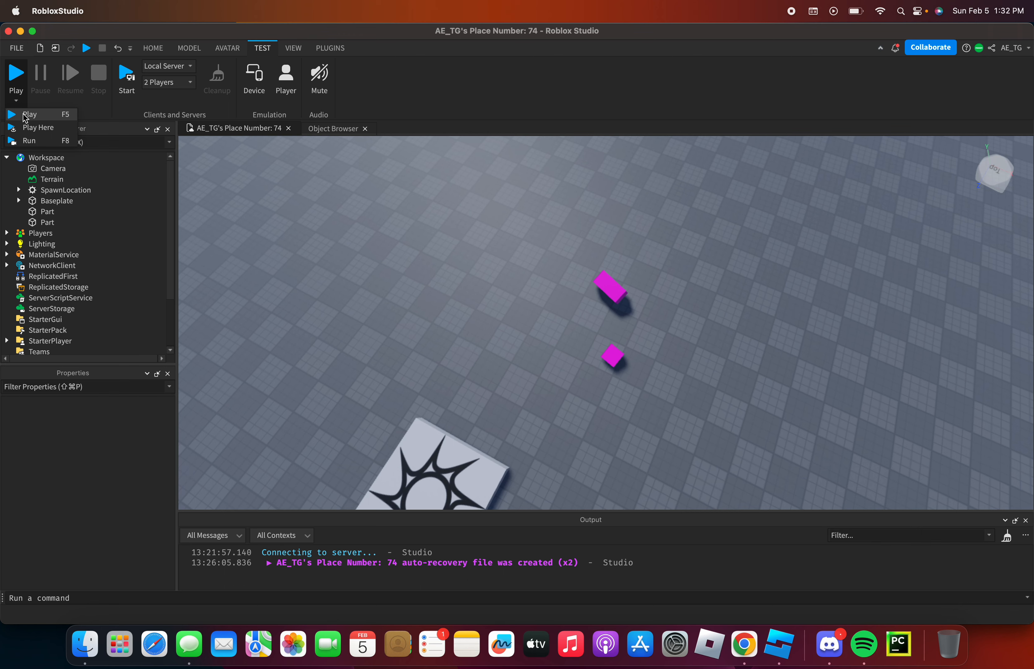
# - Select the SpawnLocation and look at it up close as the place where Play starts the player
pyautogui.moveTo(695, 448); pyautogui.dragTo(622, 444, button='right')
pyautogui.click(502, 346)
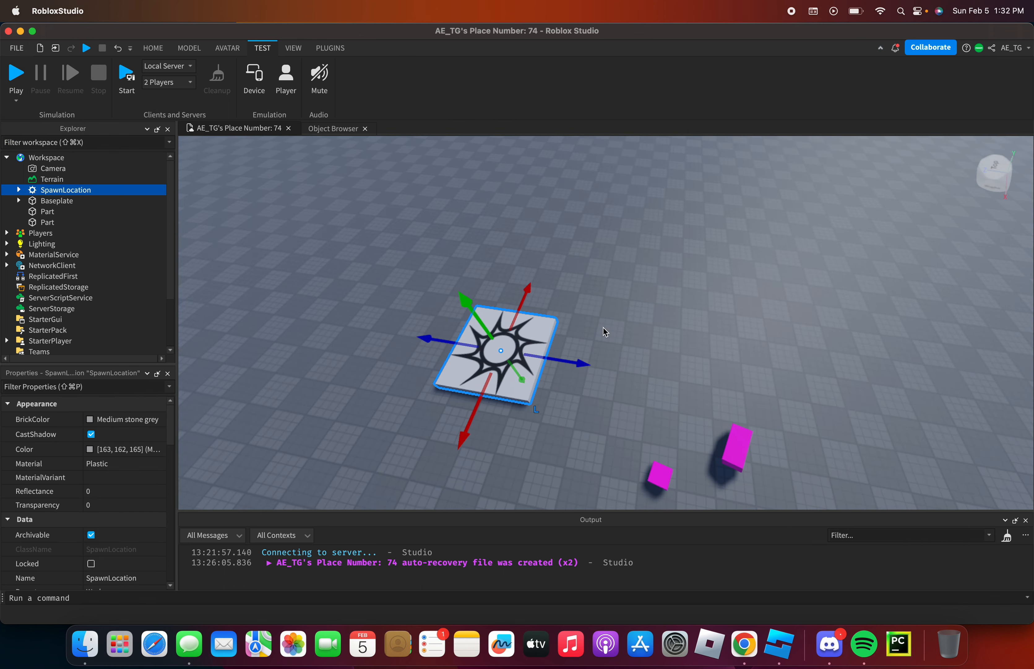
pyautogui.scroll(3, 626, 326)
pyautogui.moveTo(669, 327); pyautogui.dragTo(649, 327, button='right')
pyautogui.scroll(5, 649, 328)
pyautogui.scroll(-3, 512, 389)
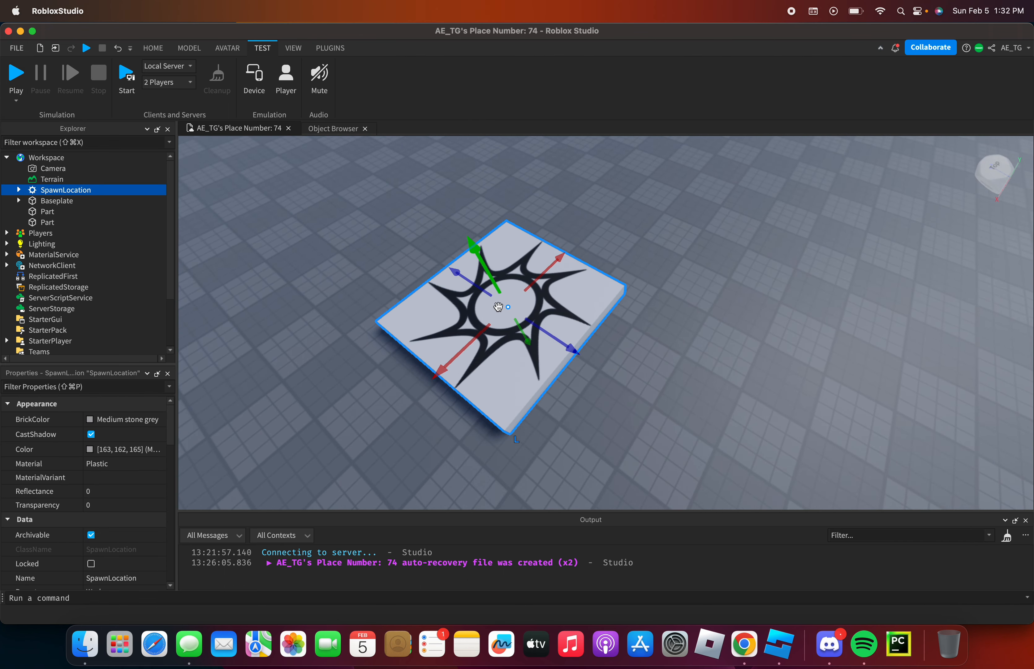
# - Review the play options and view an empty area of the baseplate as an example starting place for Play Here
pyautogui.click(16, 100)
pyautogui.moveTo(832, 263); pyautogui.dragTo(935, 325, button='right')
pyautogui.scroll(-5, 776, 390)
pyautogui.moveTo(776, 389)
pyautogui.mouseDown(button='right')
pyautogui.moveTo(511, 352)
pyautogui.moveTo(907, 271)
pyautogui.moveTo(786, 399)
pyautogui.mouseUp(button='right')
pyautogui.scroll(5, 787, 399)
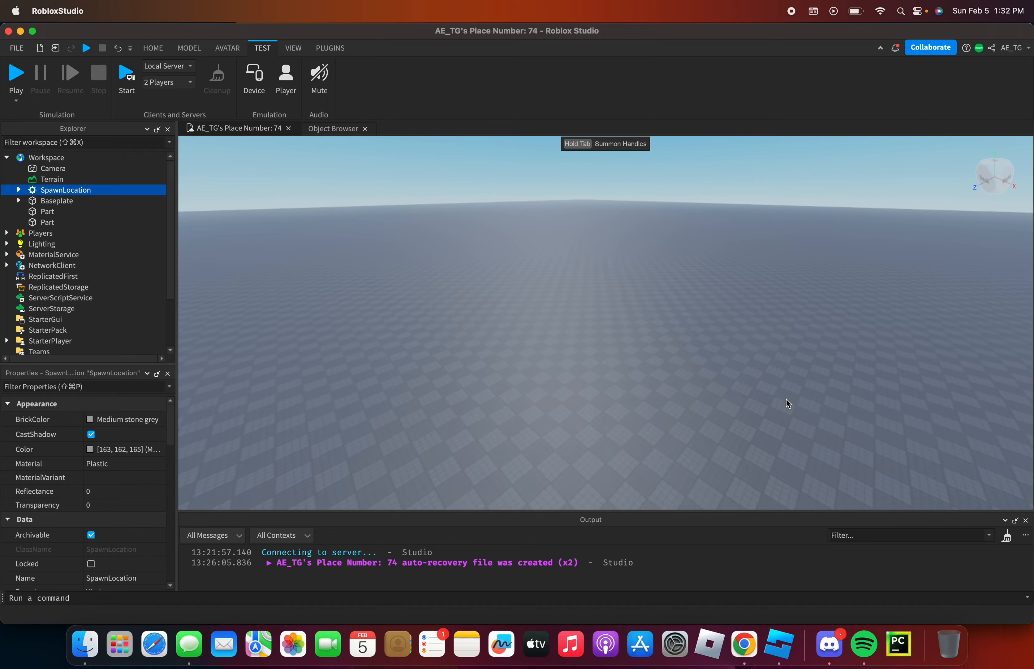
pyautogui.scroll(3, 576, 314)
pyautogui.moveTo(575, 314); pyautogui.dragTo(434, 248, button='right')
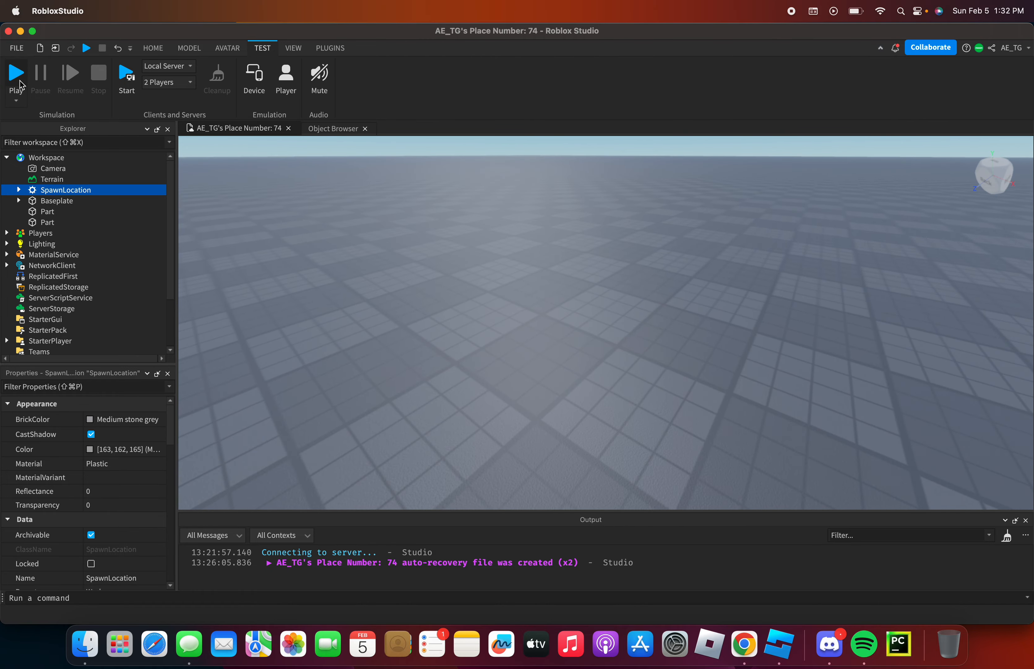
# - Look through the play options again and focus the view back on the selected SpawnLocation
pyautogui.click(16, 100)
pyautogui.moveTo(546, 306); pyautogui.dragTo(603, 348, button='right')
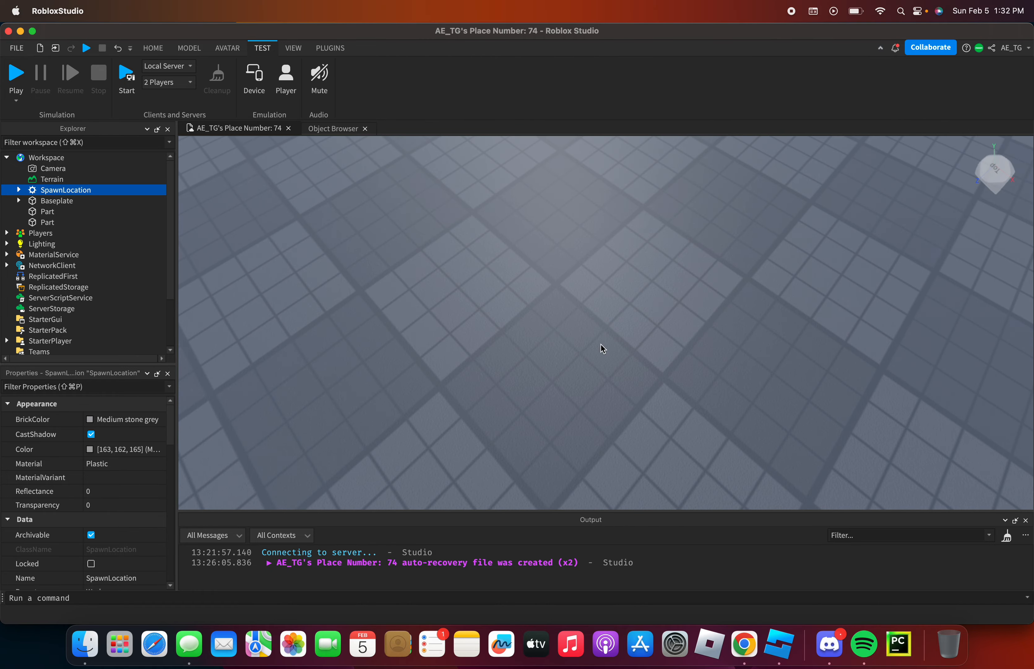
pyautogui.click(16, 100)
pyautogui.click(499, 354)
pyautogui.press('f')
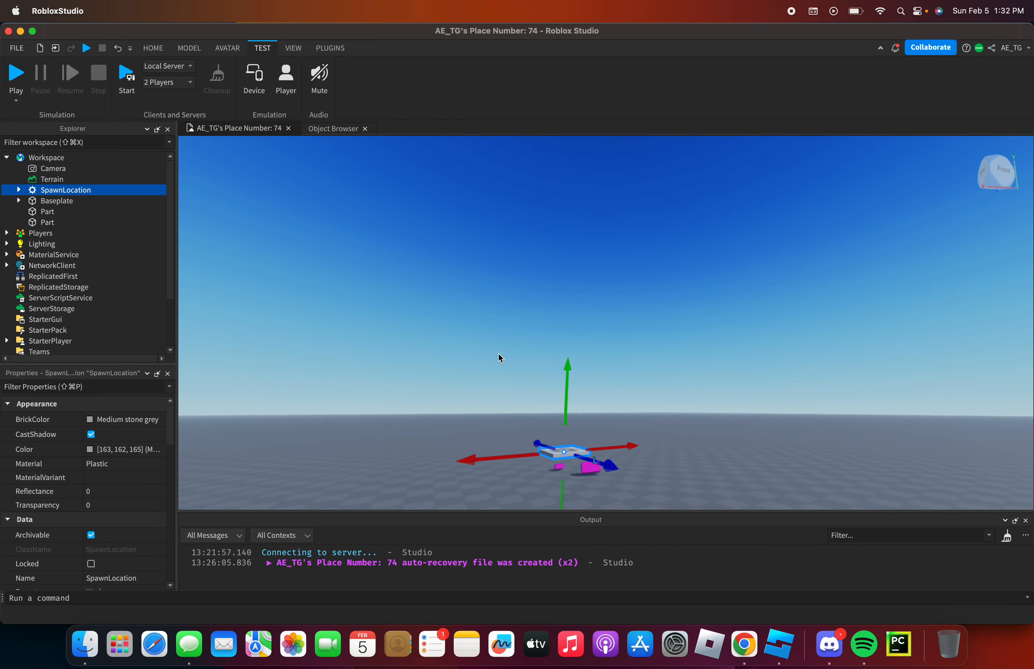
# - Bring up the avatar tools for a look and clear the SpawnLocation selection
pyautogui.moveTo(499, 354); pyautogui.dragTo(499, 354, button='right')
pyautogui.press('s')
pyautogui.press('a')
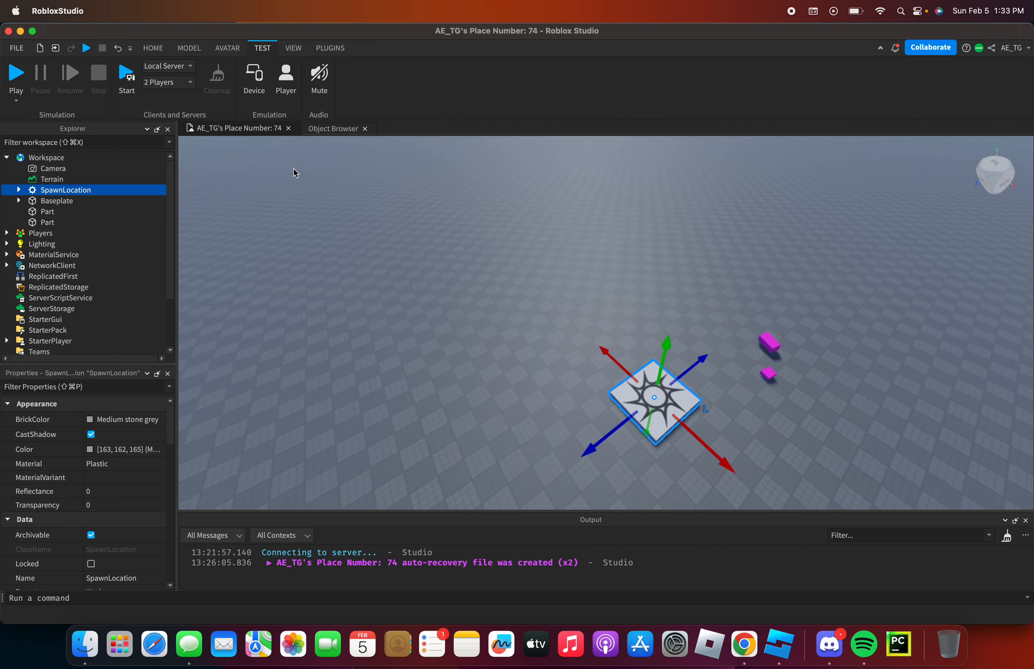
pyautogui.press('w')
pyautogui.click(227, 48)
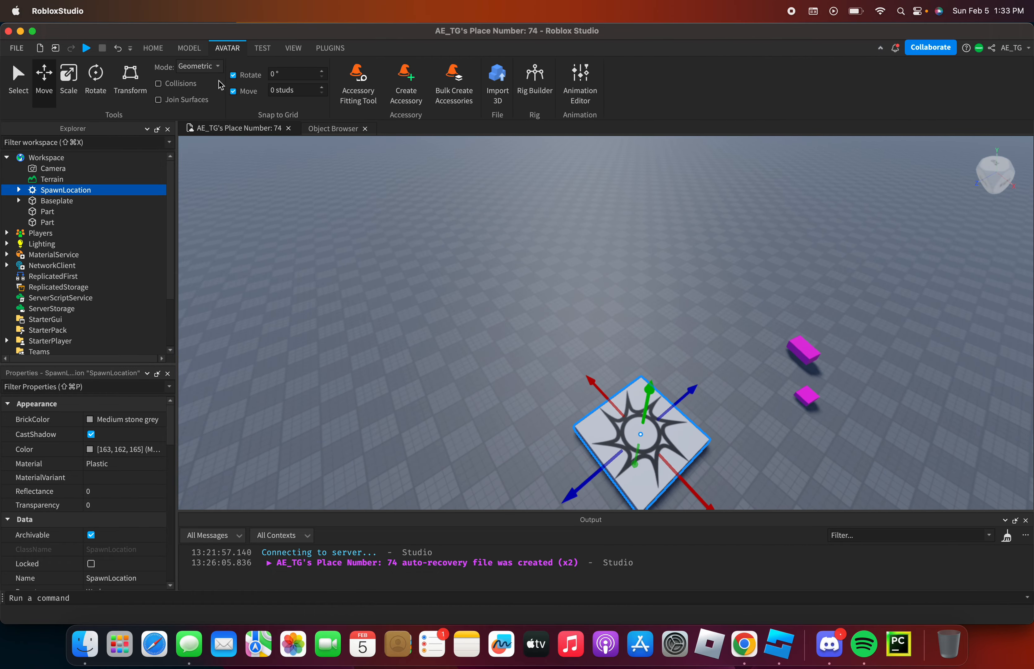
pyautogui.click(370, 266)
pyautogui.press('w')
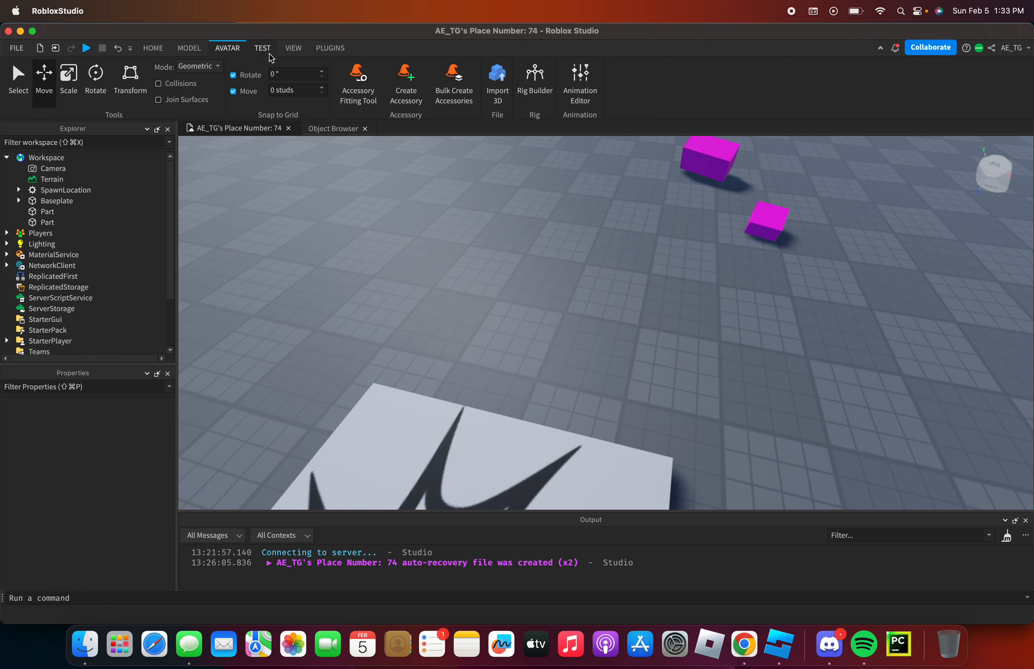
# - Bring up the installed plugins and look over the available plugin tools
pyautogui.click(329, 47)
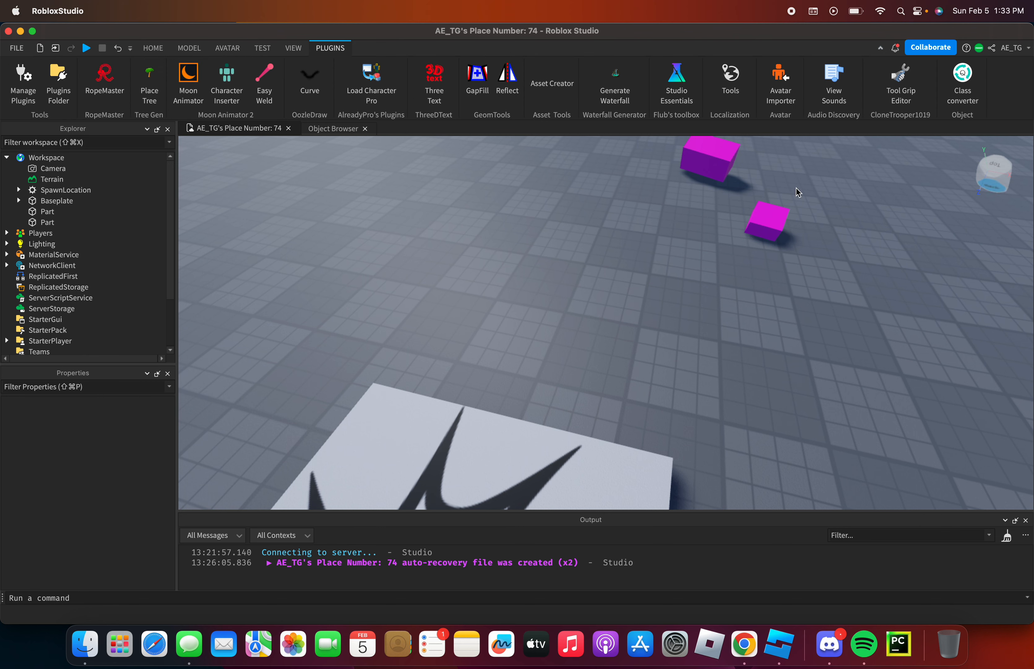
pyautogui.click(155, 211)
pyautogui.click(358, 231)
pyautogui.moveTo(358, 230); pyautogui.dragTo(834, 429, button='right')
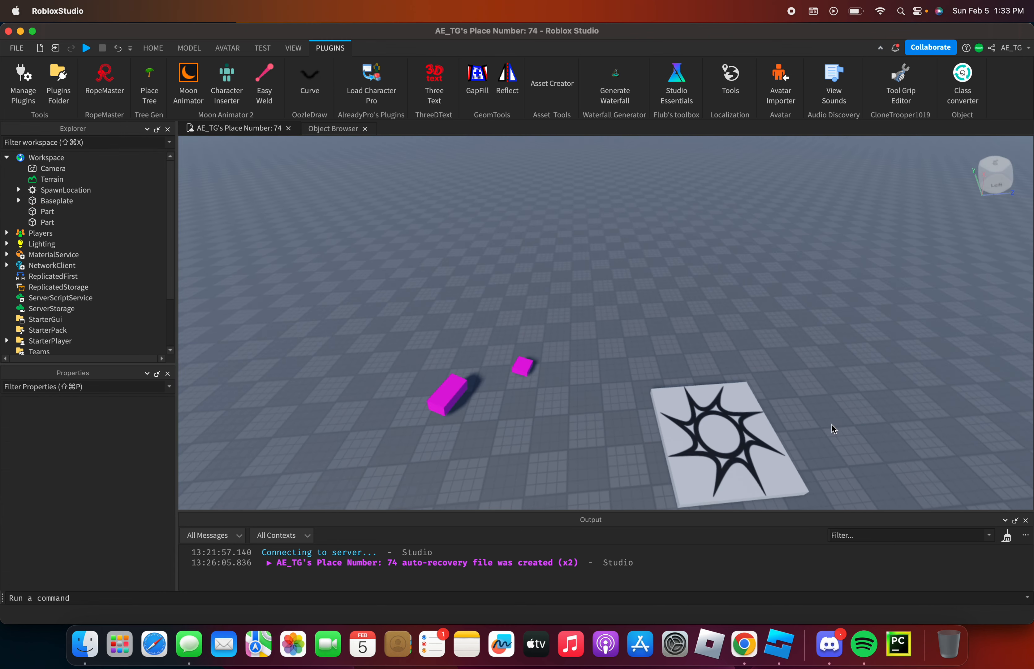
pyautogui.scroll(10, 802, 434)
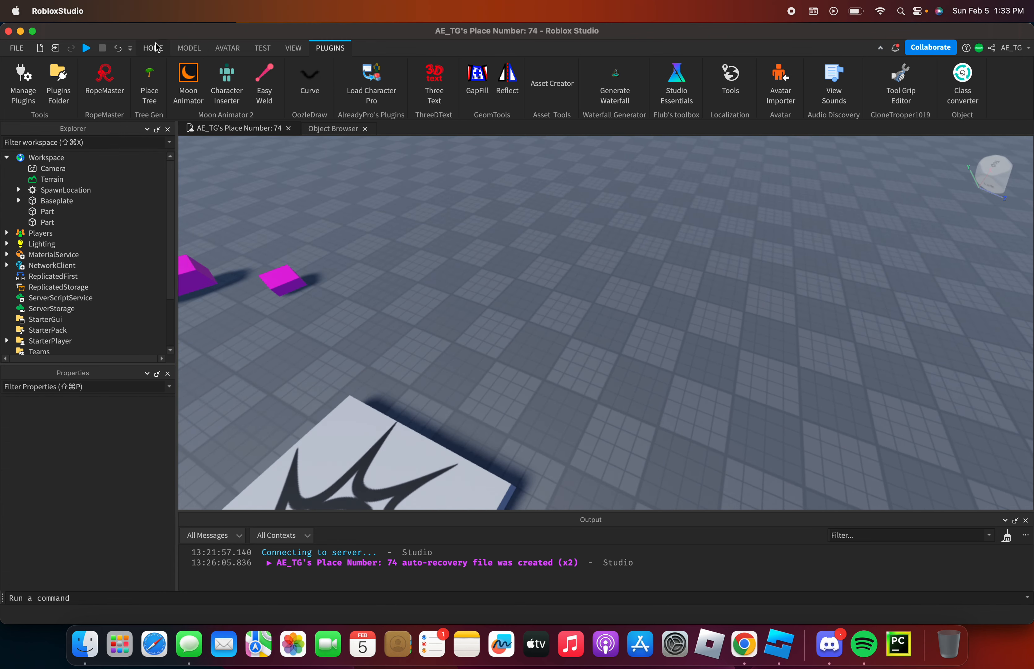
# - In the Game Settings, set the game's name to "hej" and its description to "qwoif;ewo;vi", and save
pyautogui.click(154, 47)
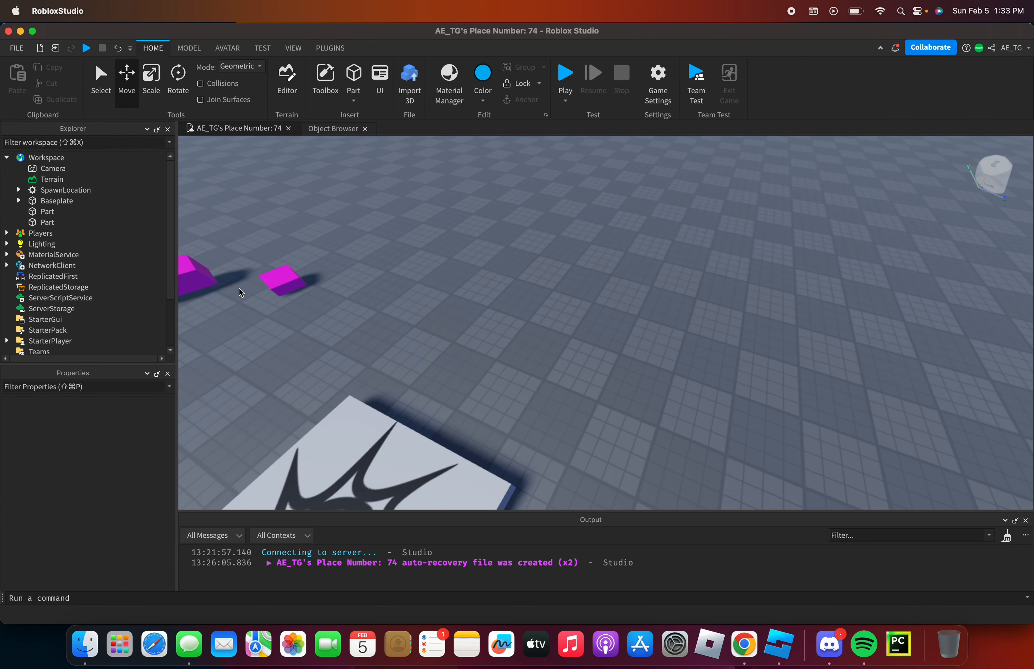
pyautogui.press('a')
pyautogui.press('w')
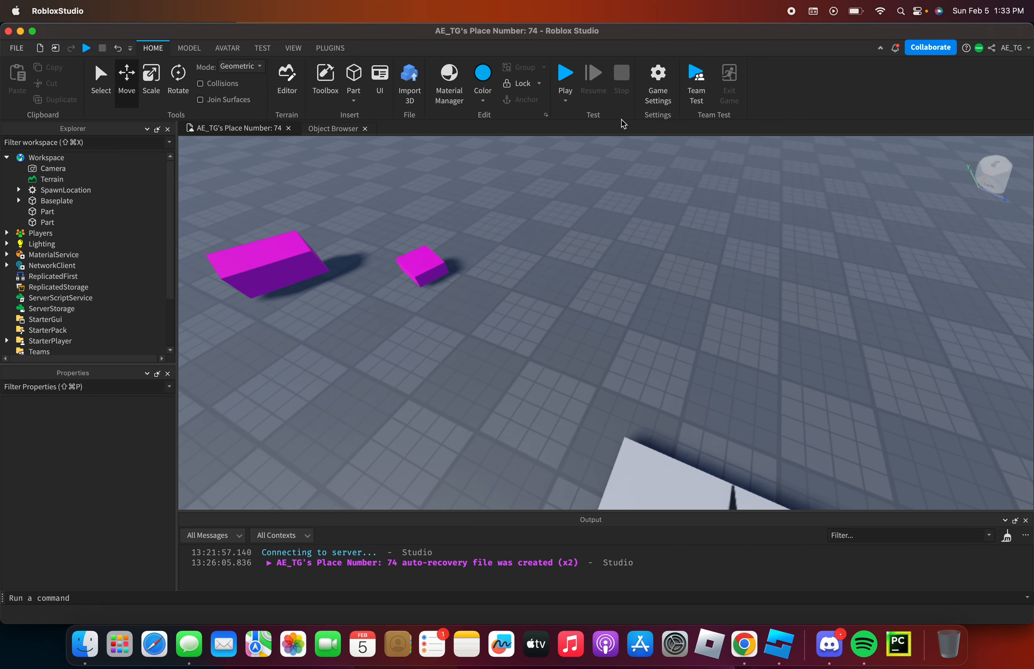
pyautogui.click(651, 99)
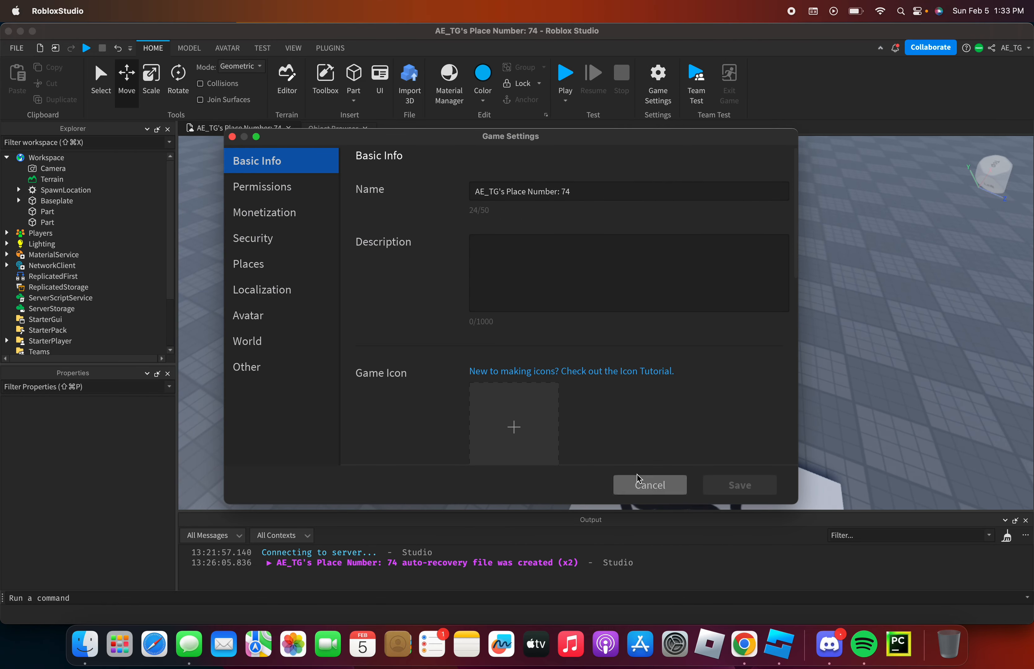
pyautogui.click(609, 191)
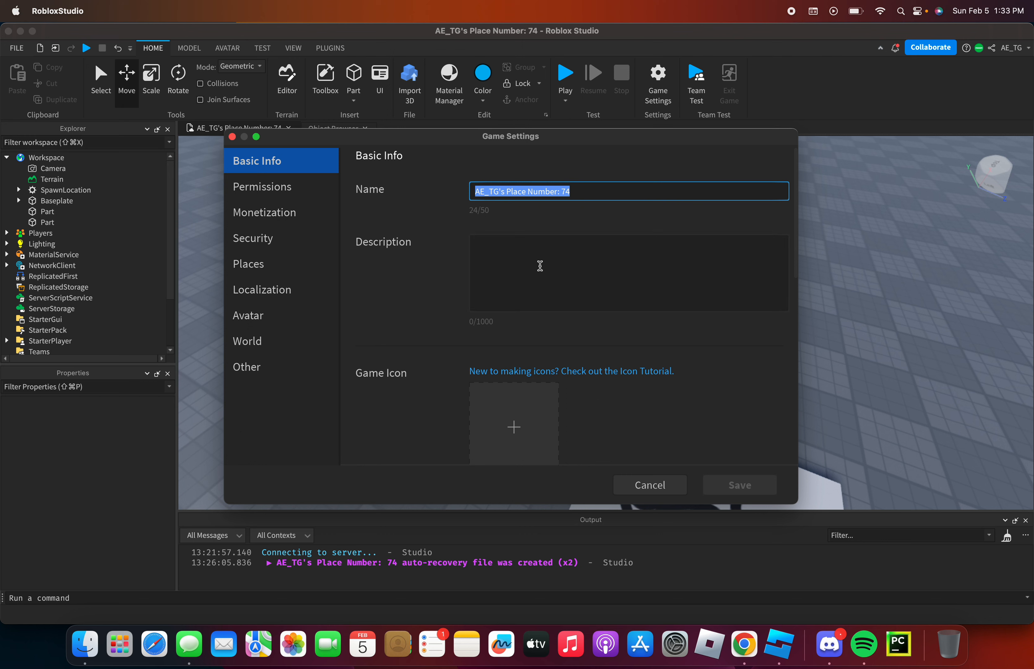
pyautogui.write('hej')
pyautogui.click(556, 291)
pyautogui.write('qwoif;ewo;vi')
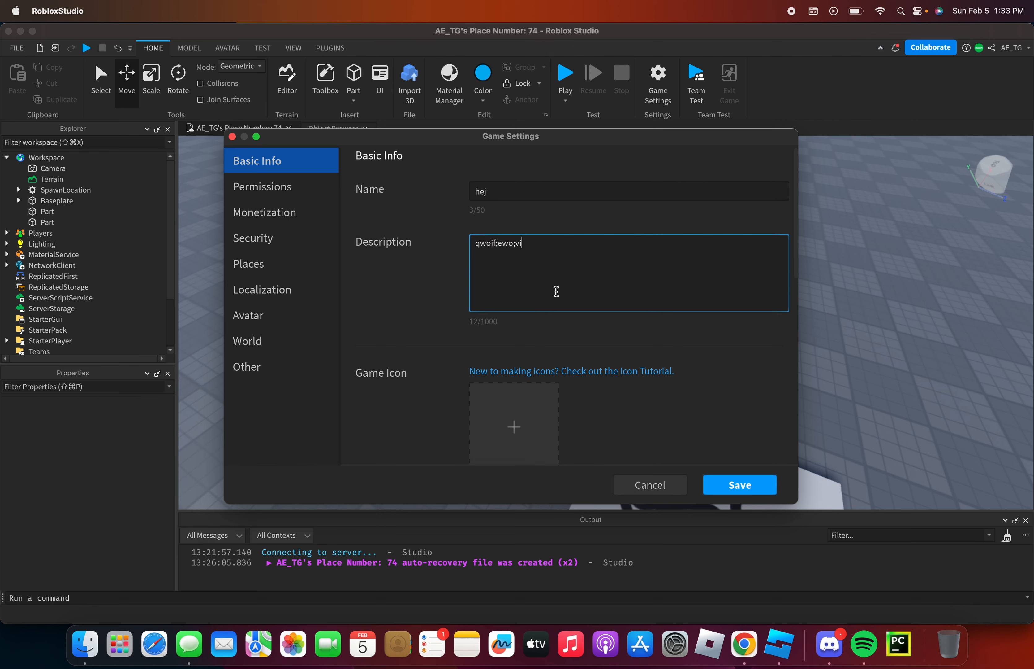
pyautogui.click(739, 485)
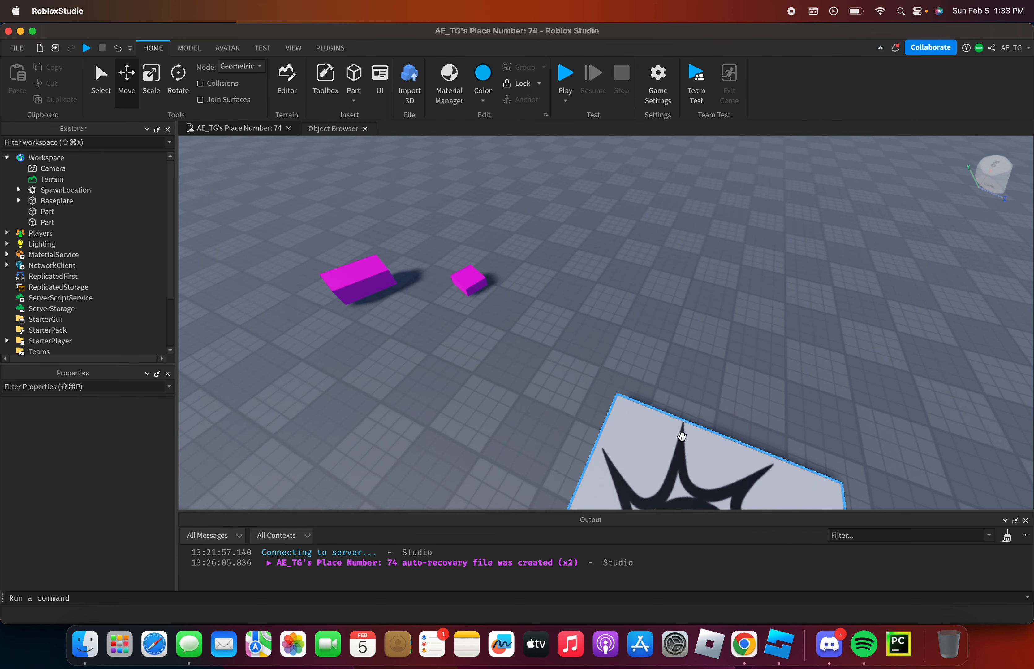
# - Examine the file commands for saving and publishing the place to Roblox, without choosing any
pyautogui.press('d')
pyautogui.moveTo(644, 267); pyautogui.dragTo(645, 267, button='right')
pyautogui.scroll(-10, 644, 267)
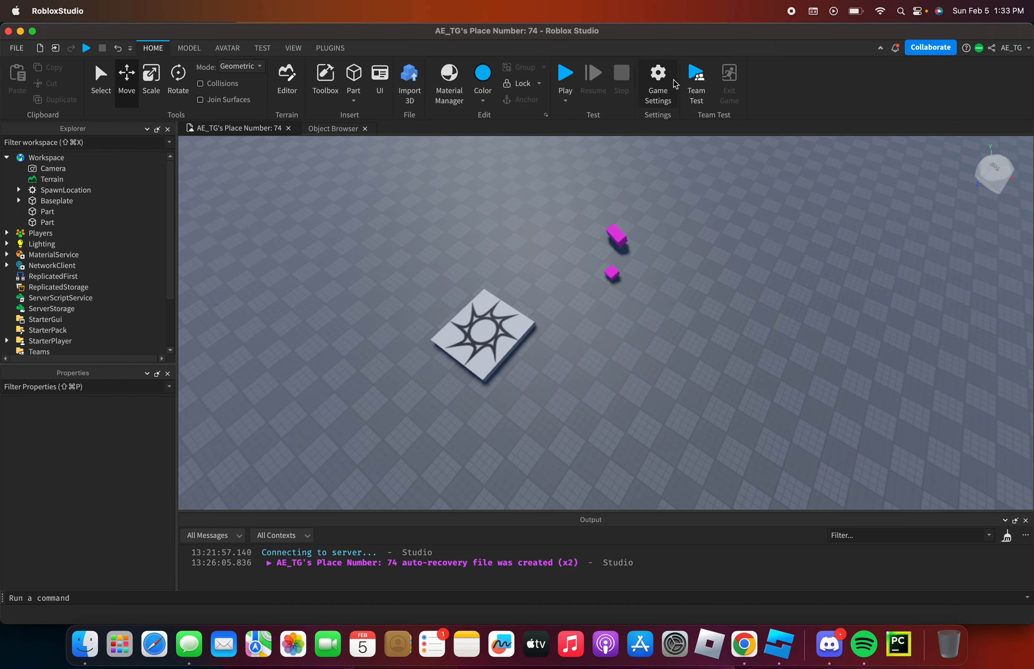
pyautogui.click(18, 50)
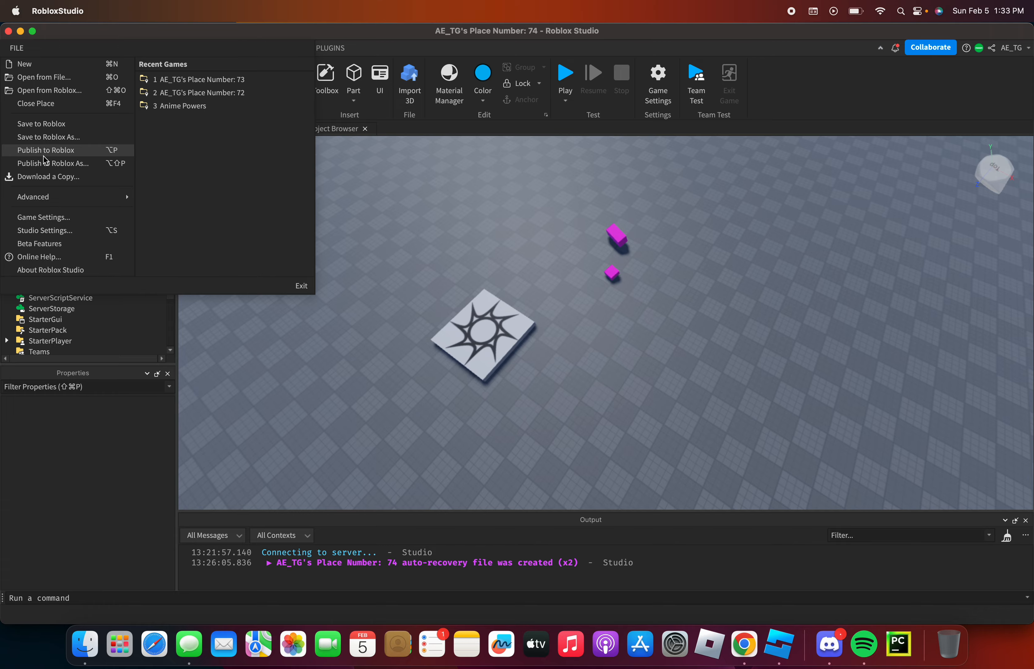
pyautogui.click(594, 444)
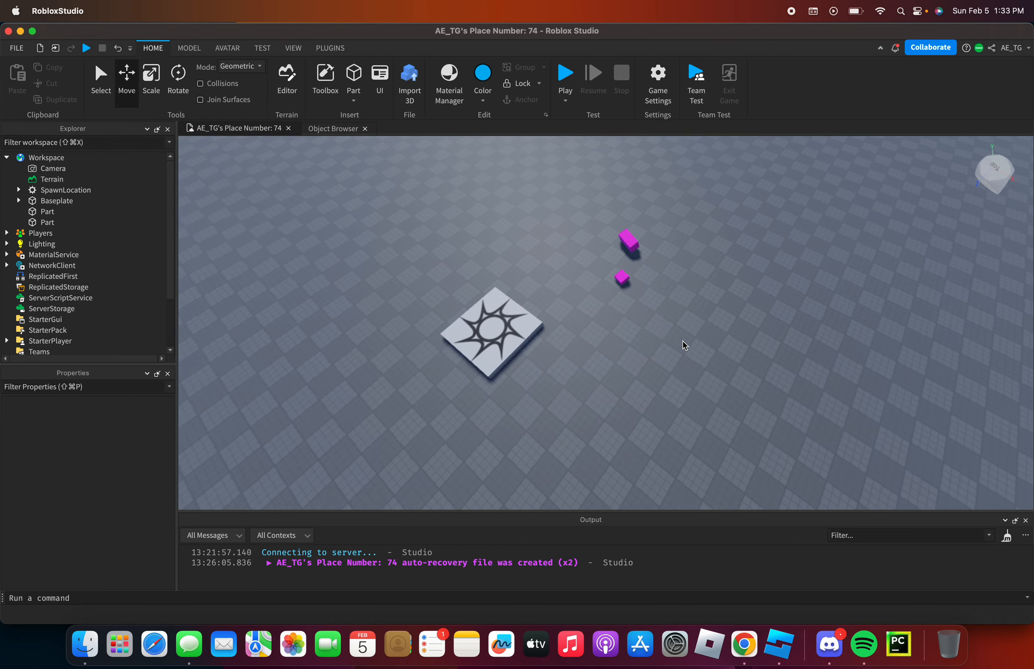
pyautogui.moveTo(683, 341); pyautogui.dragTo(704, 364, button='right')
pyautogui.press('w')
pyautogui.press('w')
pyautogui.press('w')
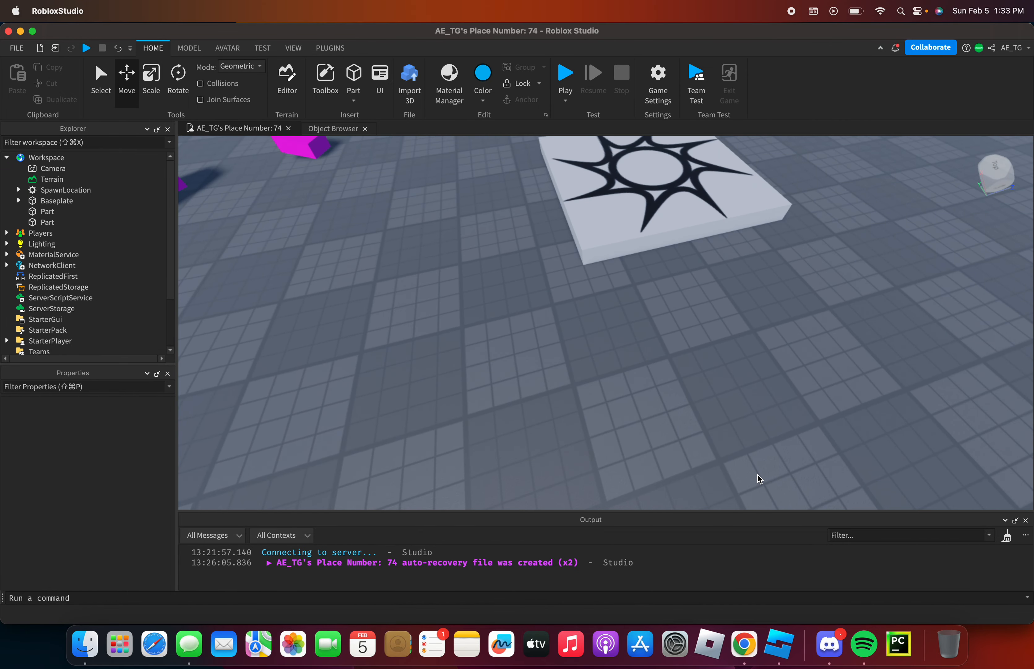
pyautogui.press('super+shift+5')
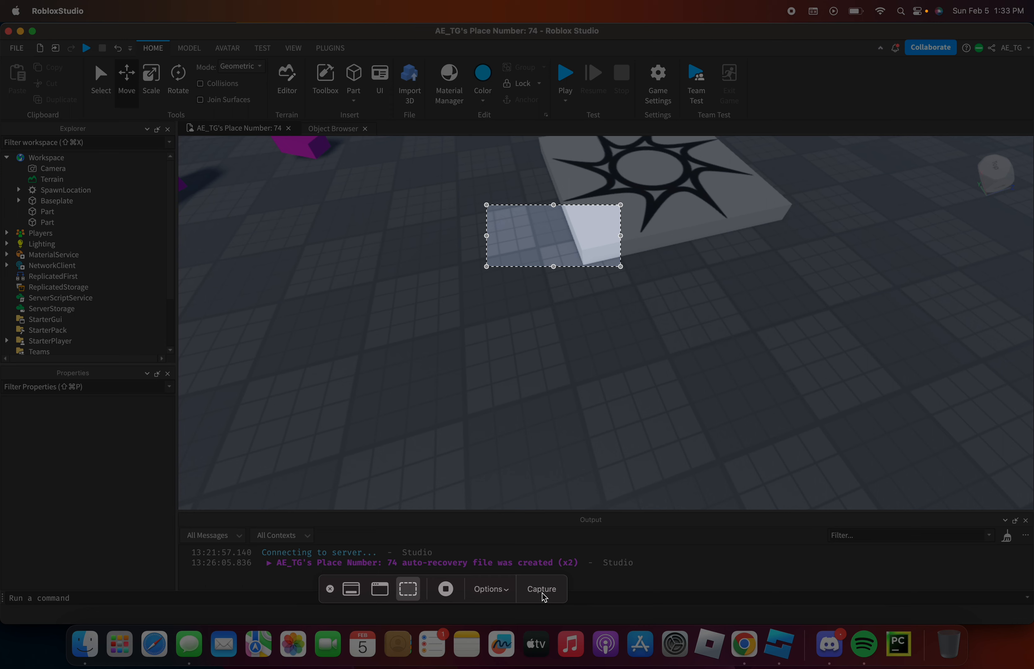